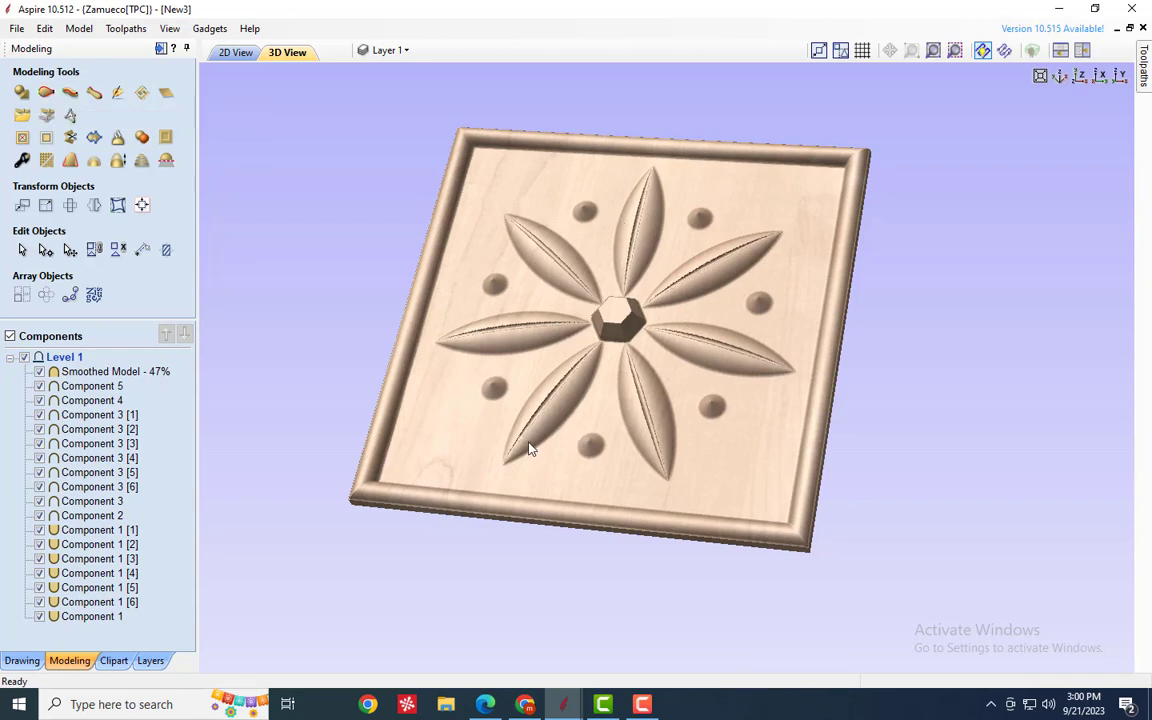
- Create a new single-sided job 10 × 10 inches and 2.5 inches thick, with Z zero on the material surface and a centred XY datum
{"action": "left_click_drag", "start_coordinate": [588, 440], "coordinate": [543, 111]}
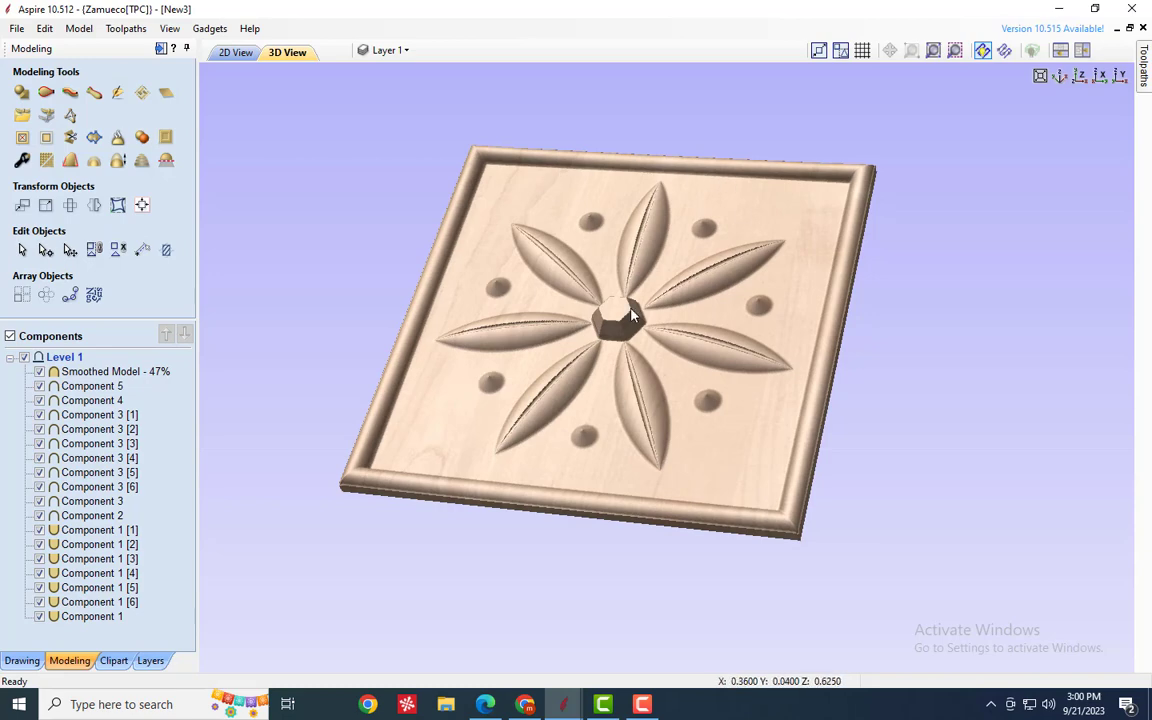
{"action": "left_click", "coordinate": [1059, 8]}
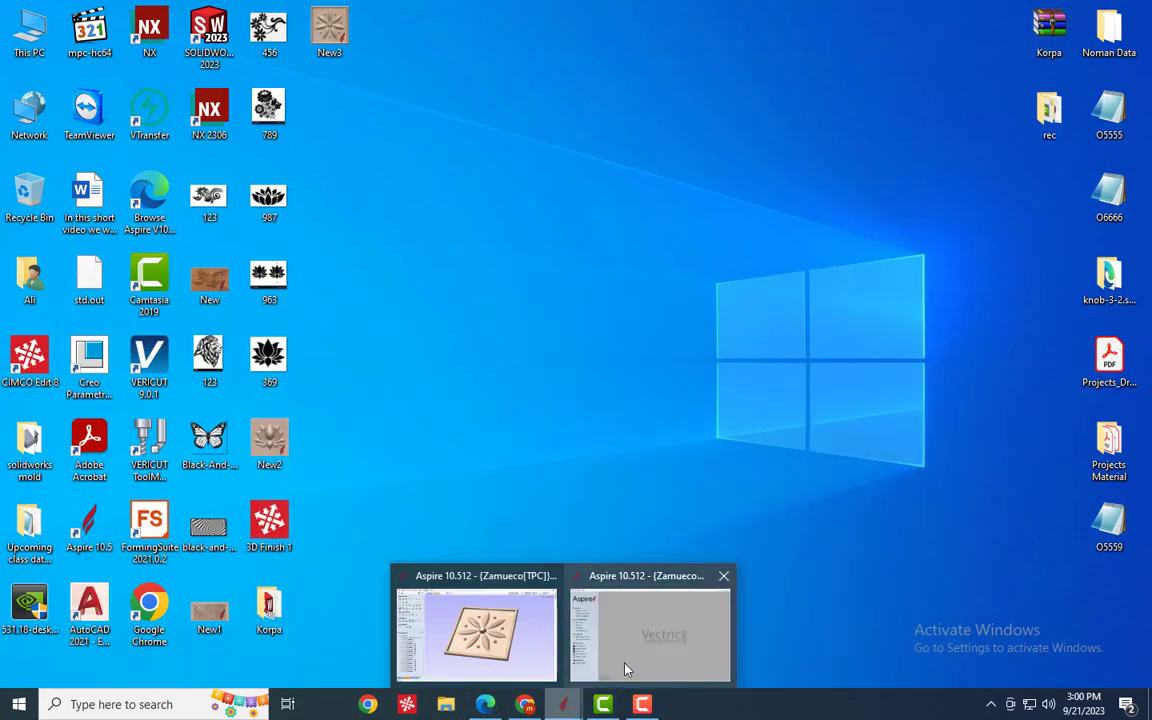
{"action": "left_click", "coordinate": [575, 617]}
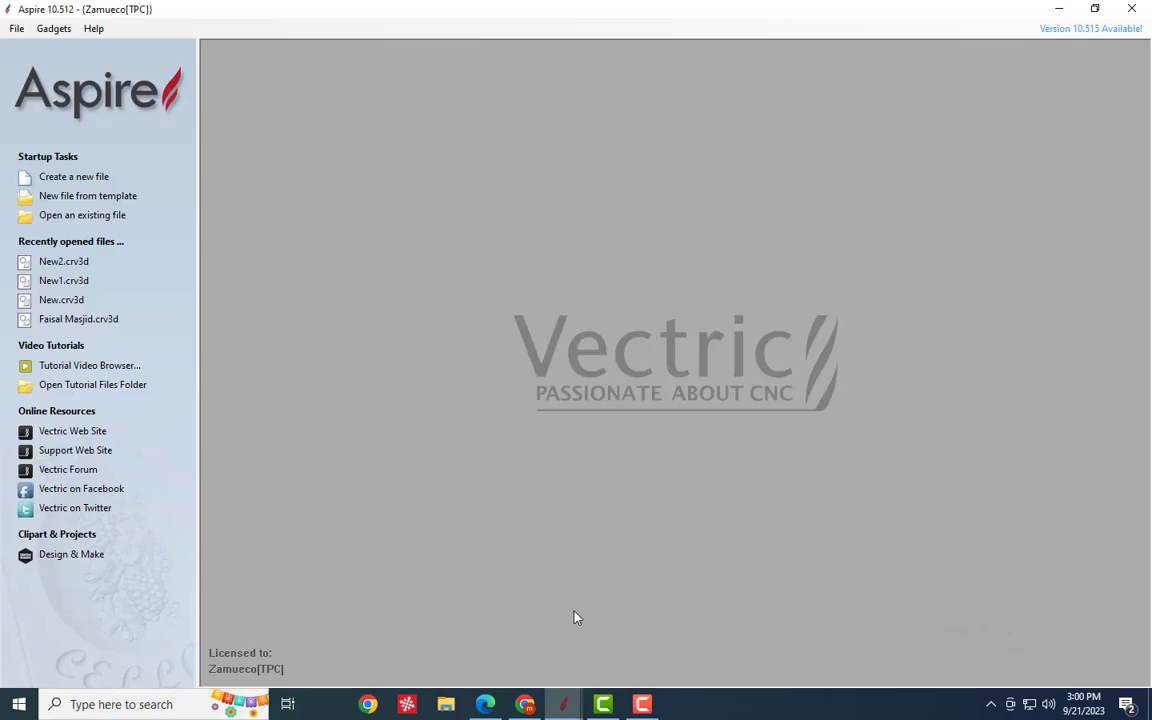
{"action": "left_click", "coordinate": [78, 180]}
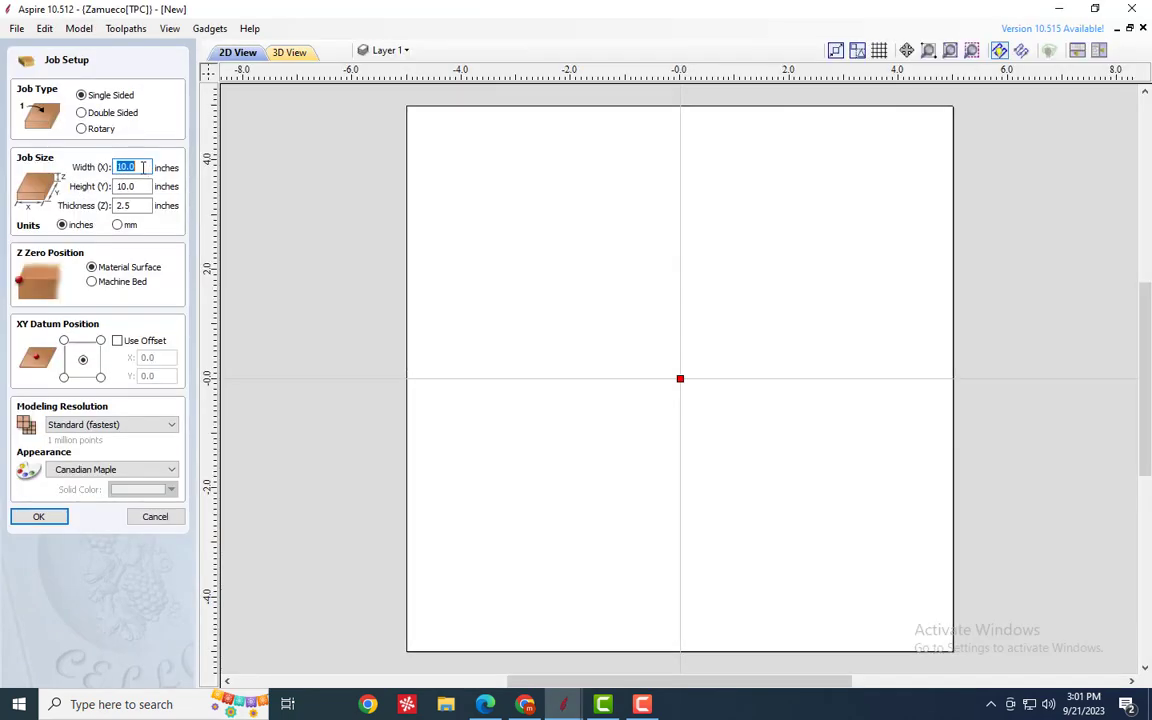
{"action": "left_click_drag", "start_coordinate": [141, 186], "coordinate": [115, 205]}
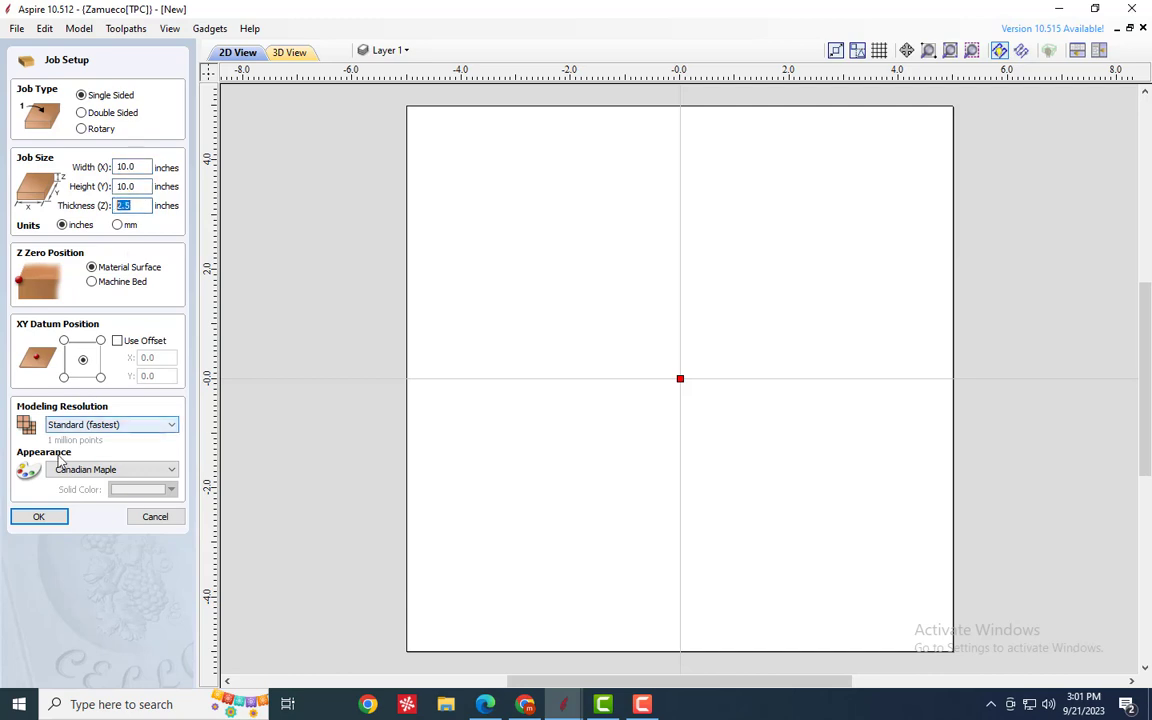
{"action": "left_click", "coordinate": [33, 517]}
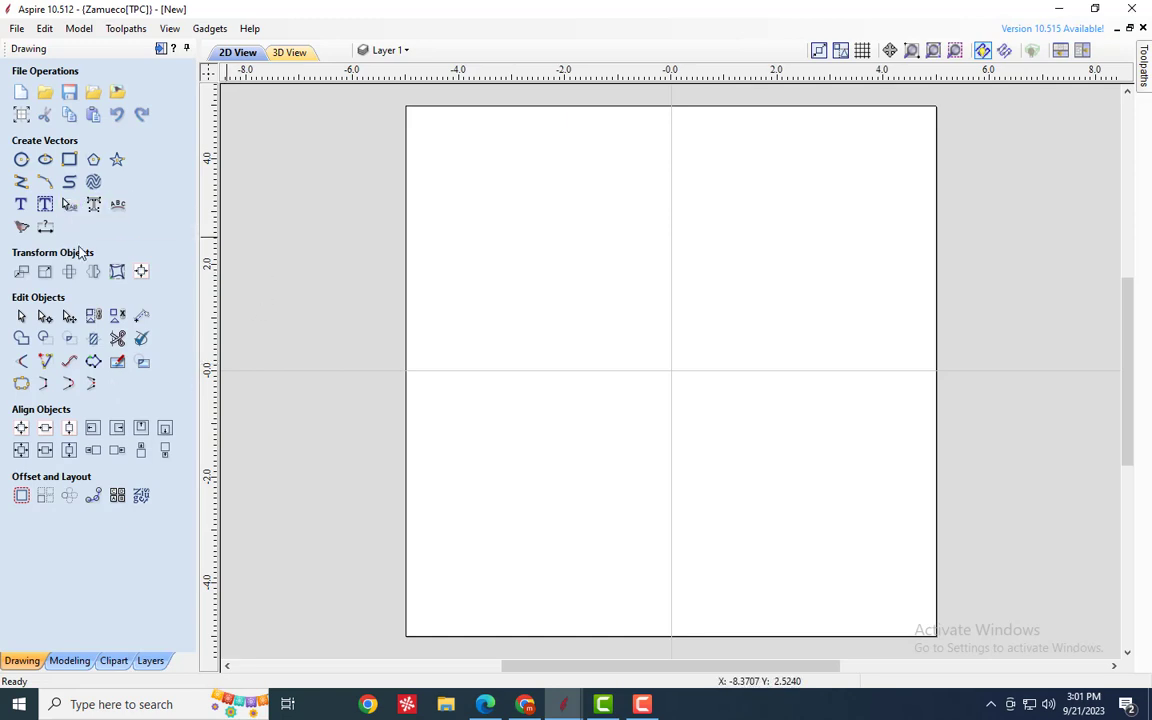
- Examine the finished flower panel model in the other window as a reference, and return to the new job
{"action": "left_click", "coordinate": [69, 660]}
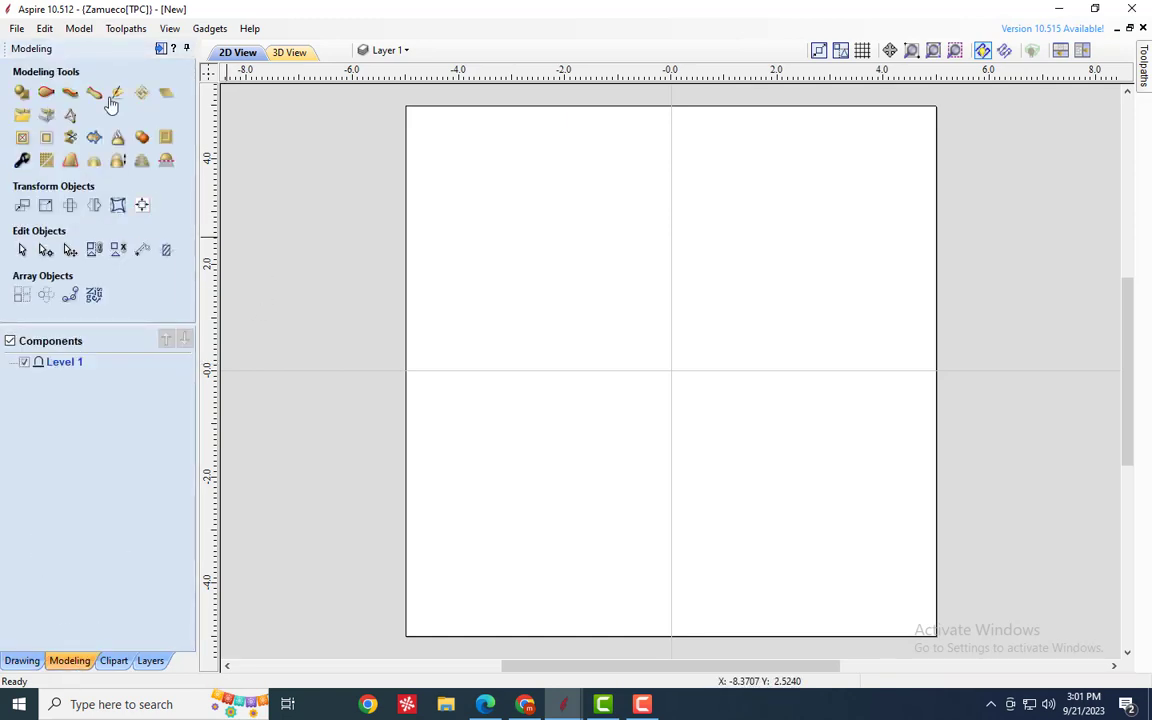
{"action": "left_click", "coordinate": [563, 703]}
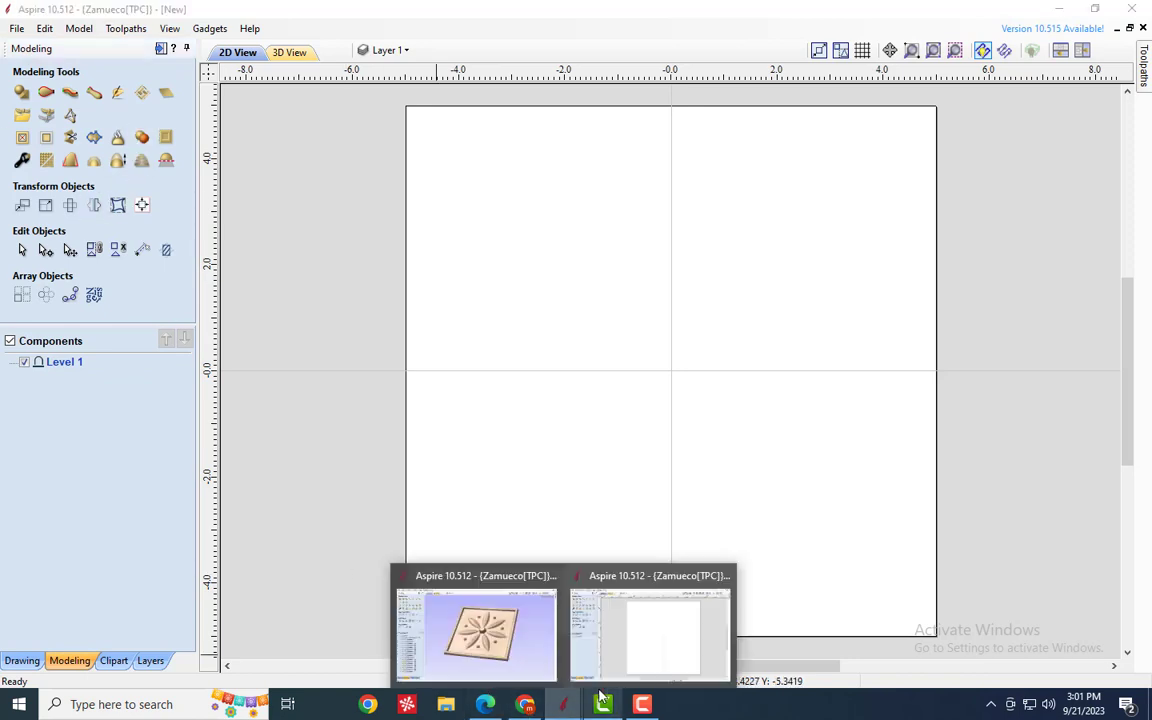
{"action": "left_click", "coordinate": [525, 662]}
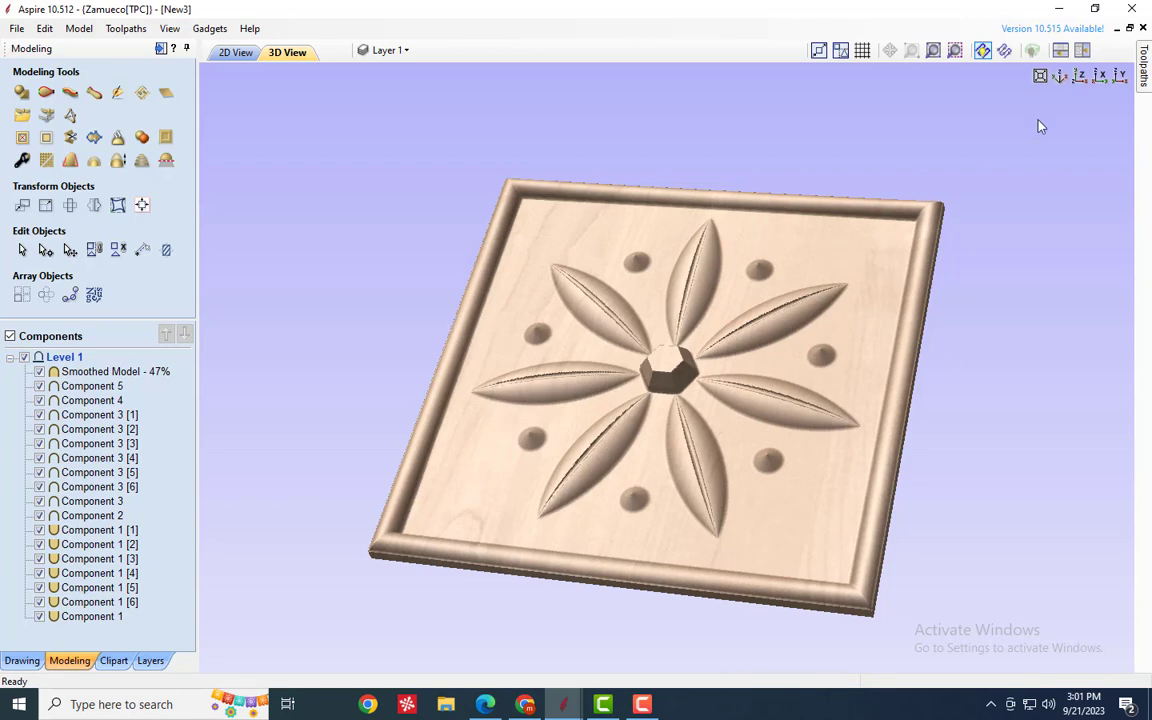
{"action": "left_click", "coordinate": [1062, 9]}
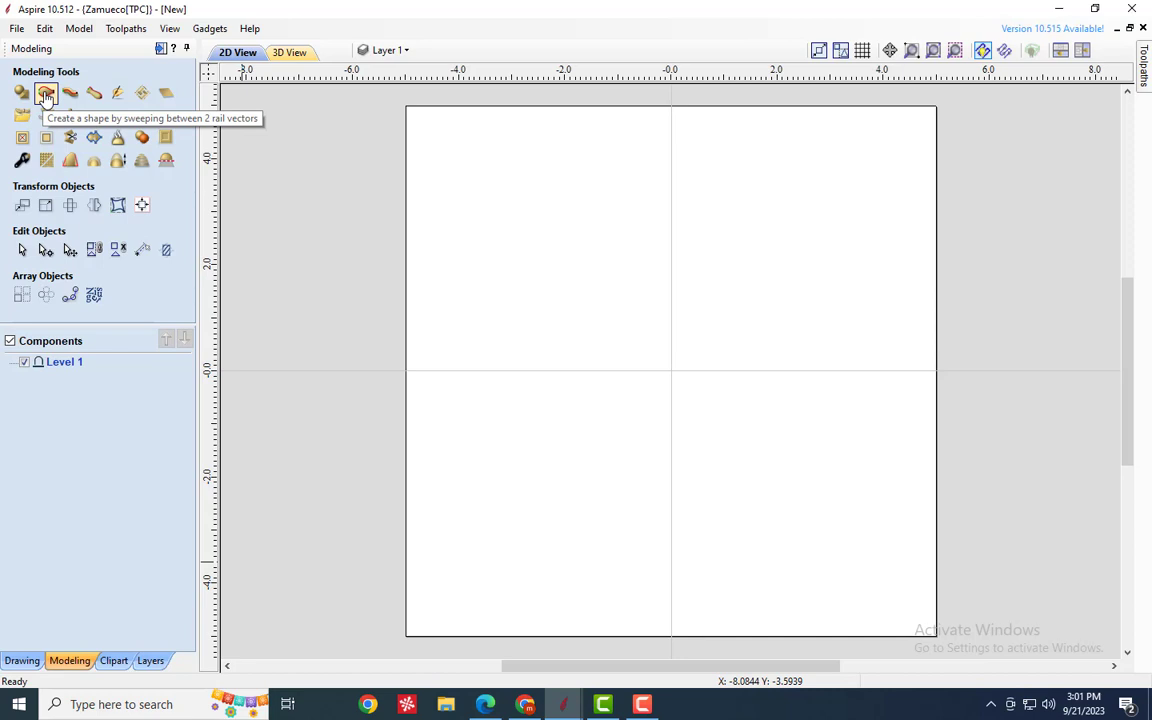
- Draw a square-cornered 10 × 10 inch rectangle centred on the origin
{"action": "left_click", "coordinate": [22, 660]}
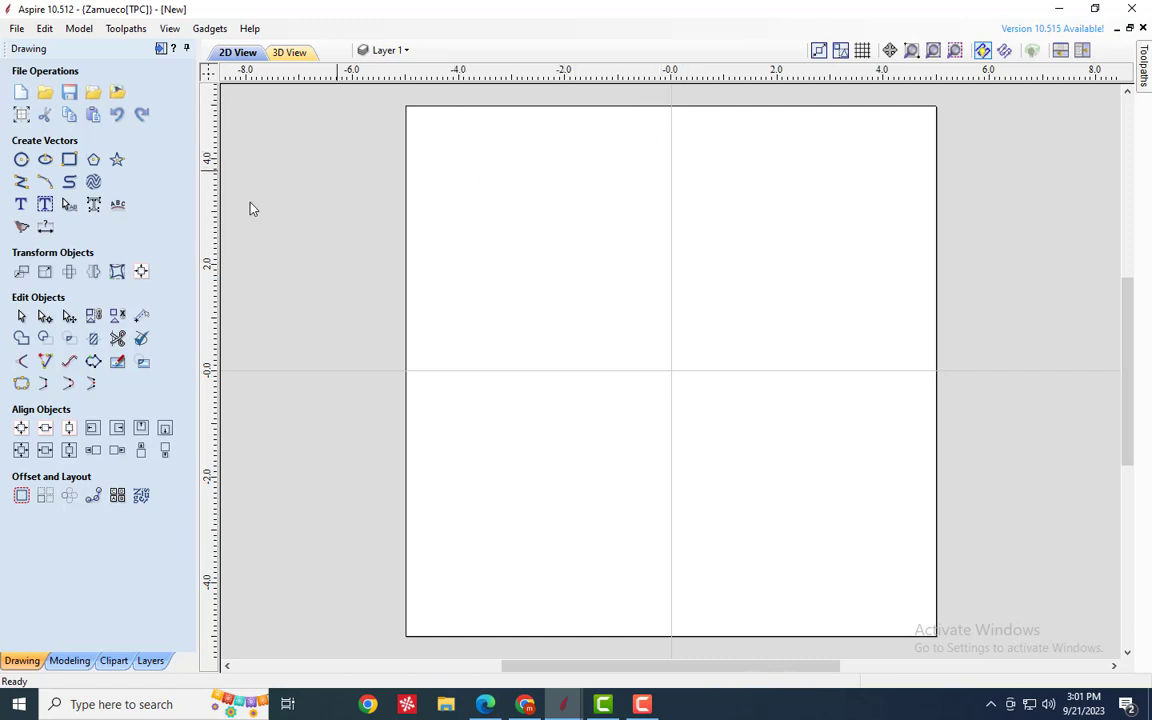
{"action": "left_click", "coordinate": [68, 161]}
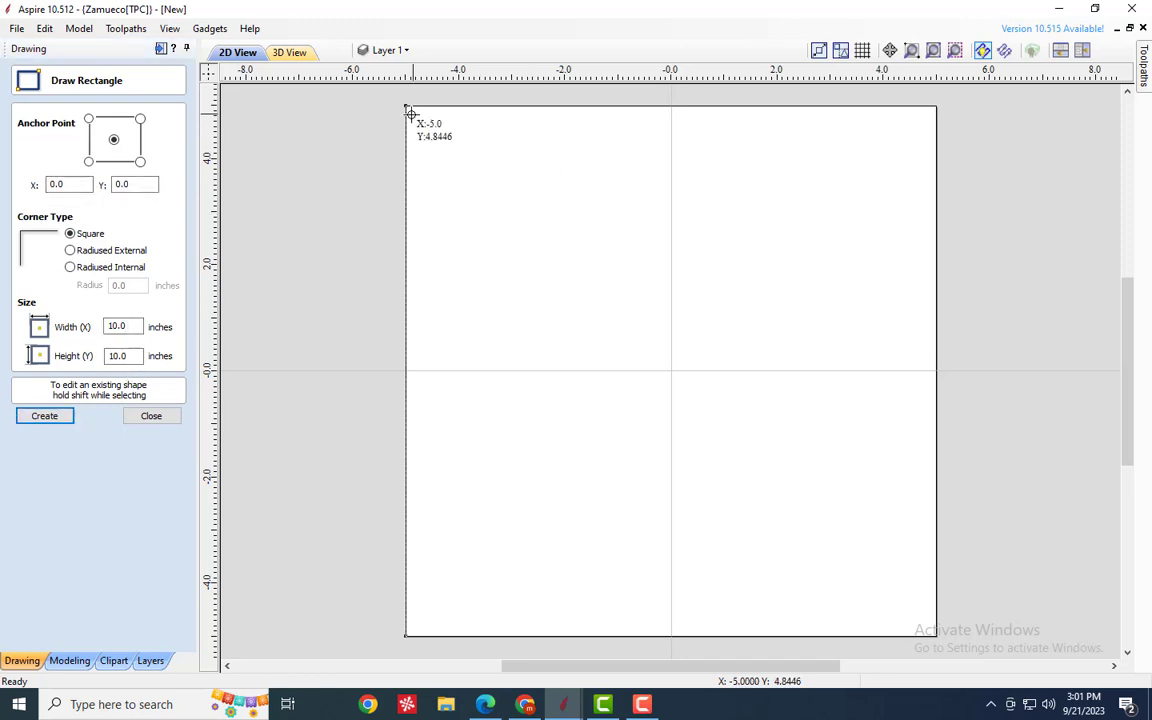
{"action": "left_click", "coordinate": [152, 416]}
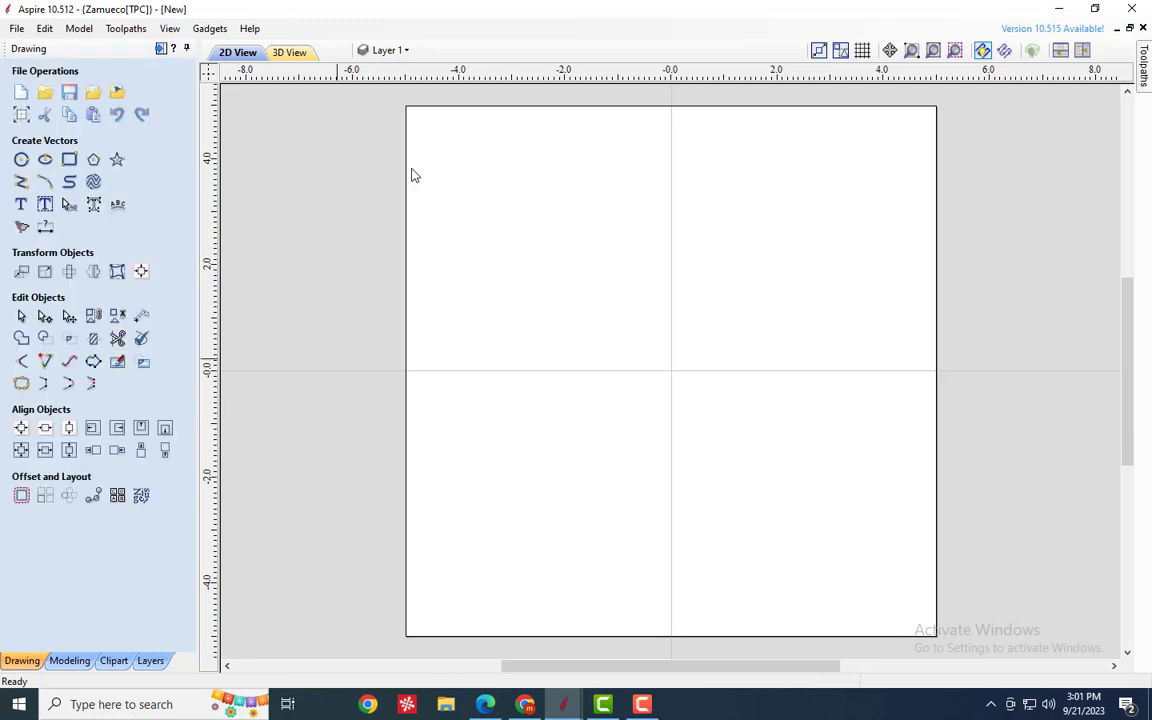
- Offset the rectangle inwards by 0.5 inches with sharp corners, keeping the original
{"action": "left_click", "coordinate": [421, 107]}
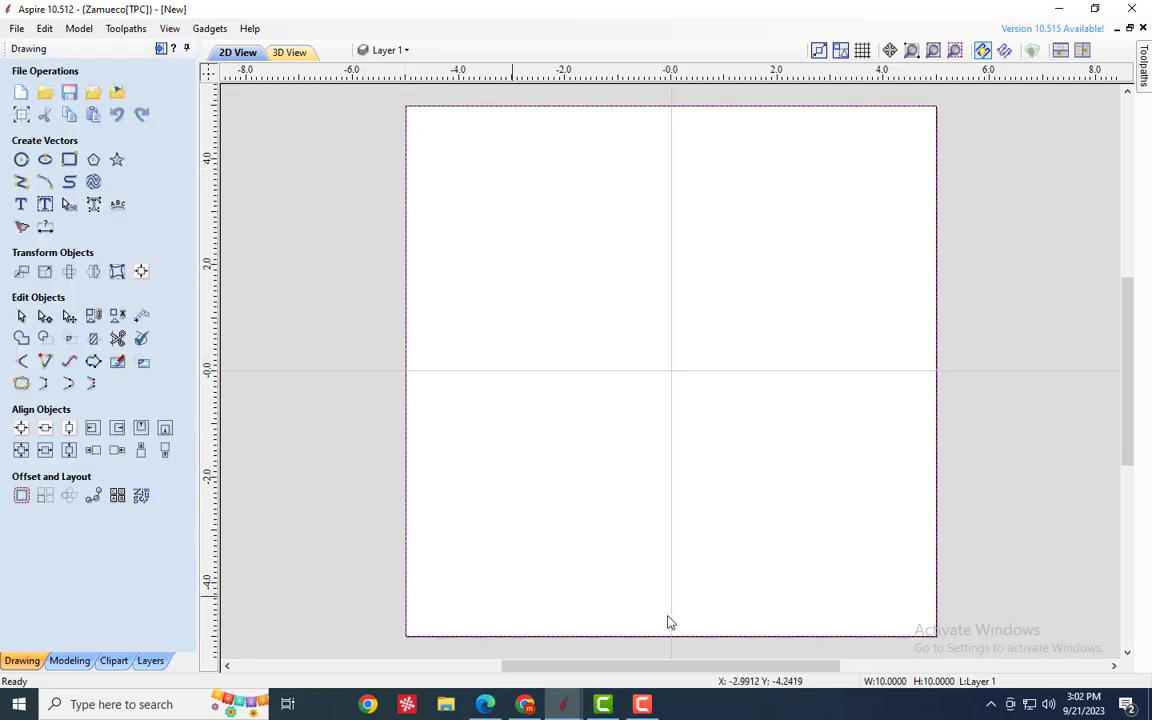
{"action": "left_click", "coordinate": [21, 496]}
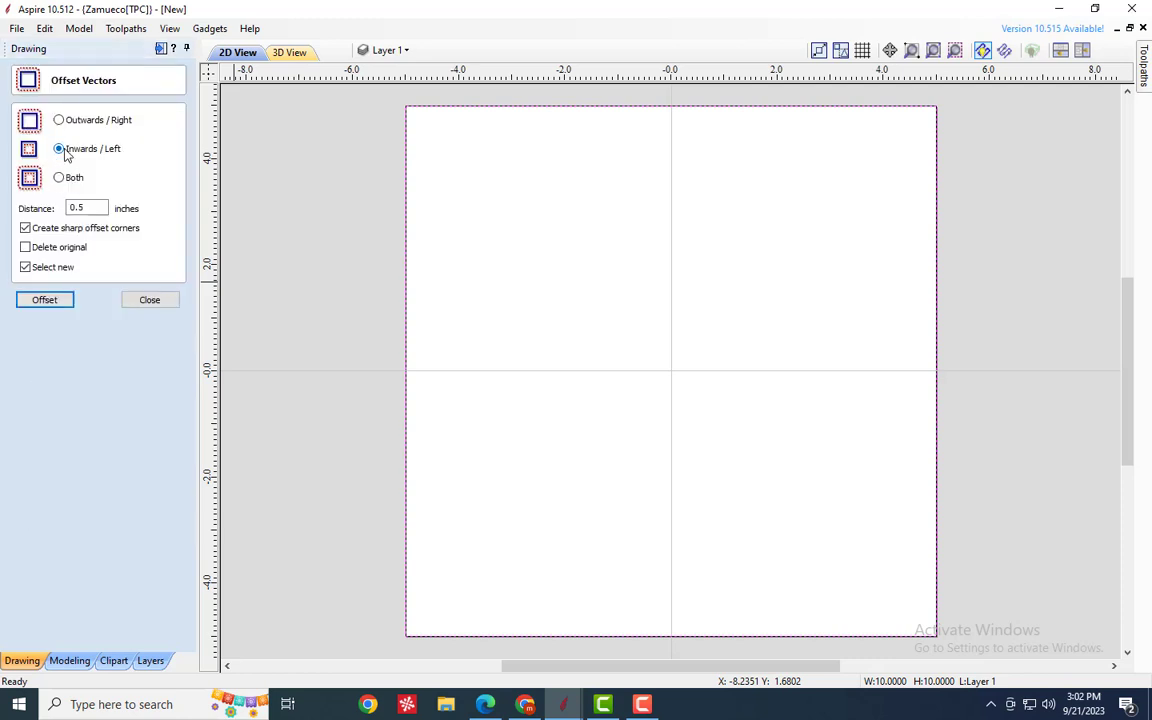
{"action": "left_click", "coordinate": [49, 301]}
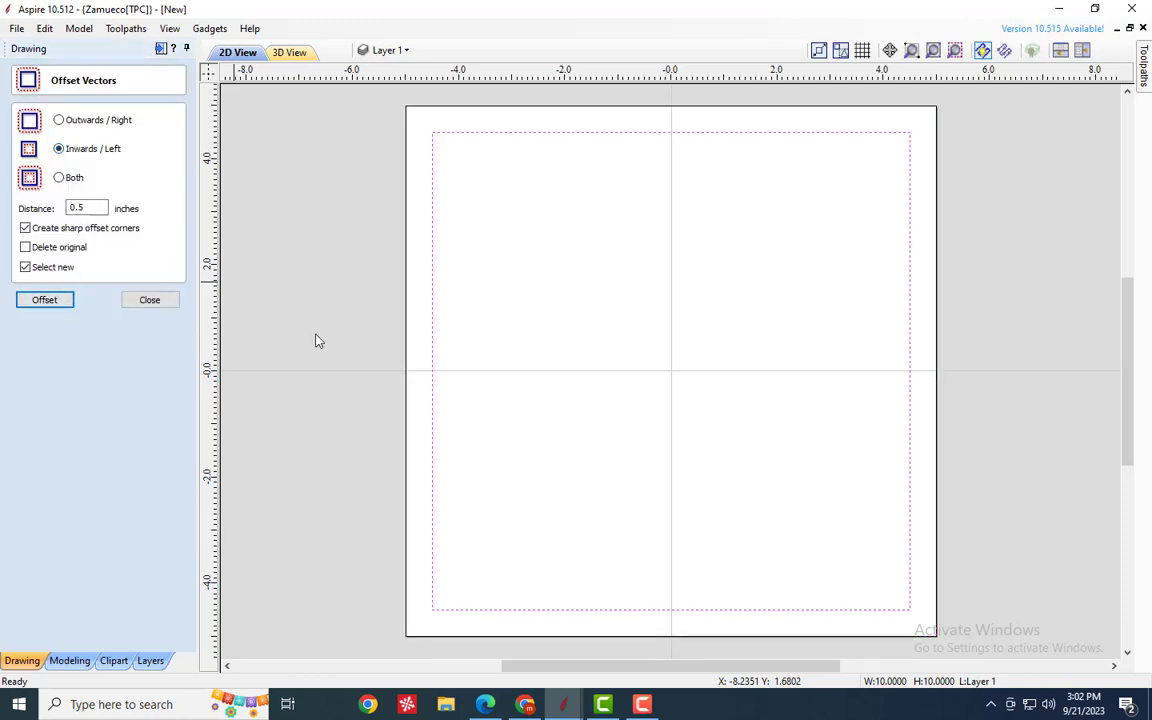
{"action": "left_click", "coordinate": [156, 304]}
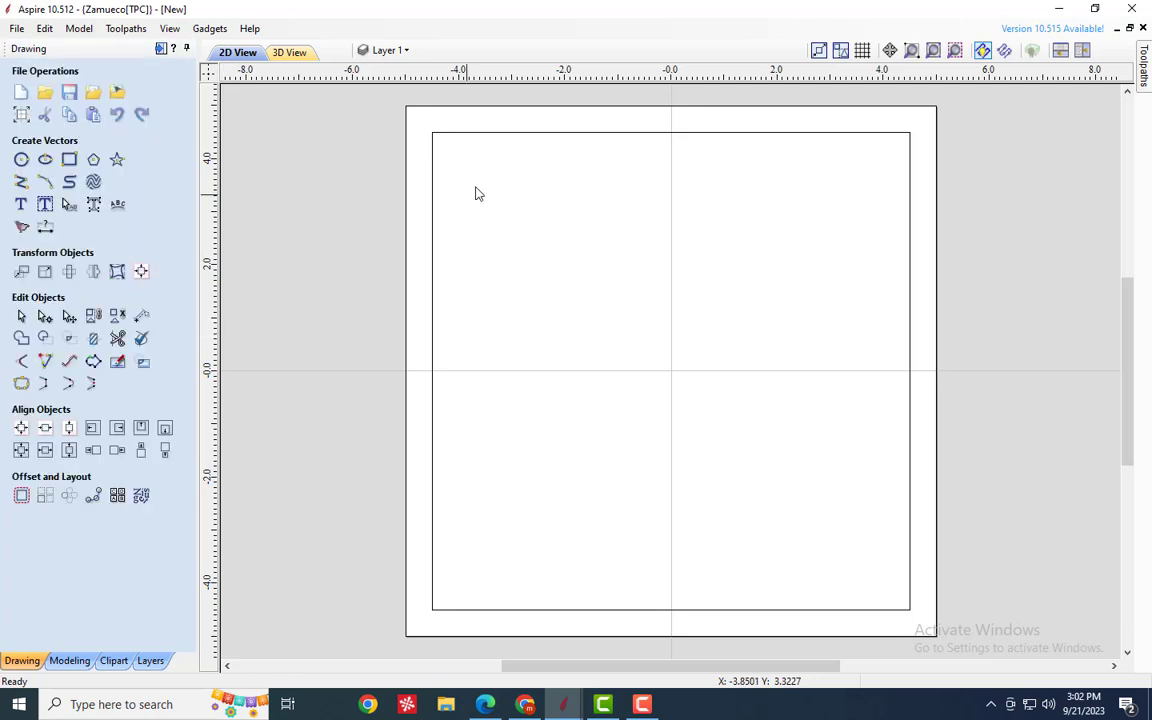
{"action": "left_click_drag", "start_coordinate": [473, 187], "coordinate": [347, 238]}
{"action": "left_click", "coordinate": [349, 237]}
{"action": "left_click", "coordinate": [426, 107]}
{"action": "left_click", "coordinate": [474, 241]}
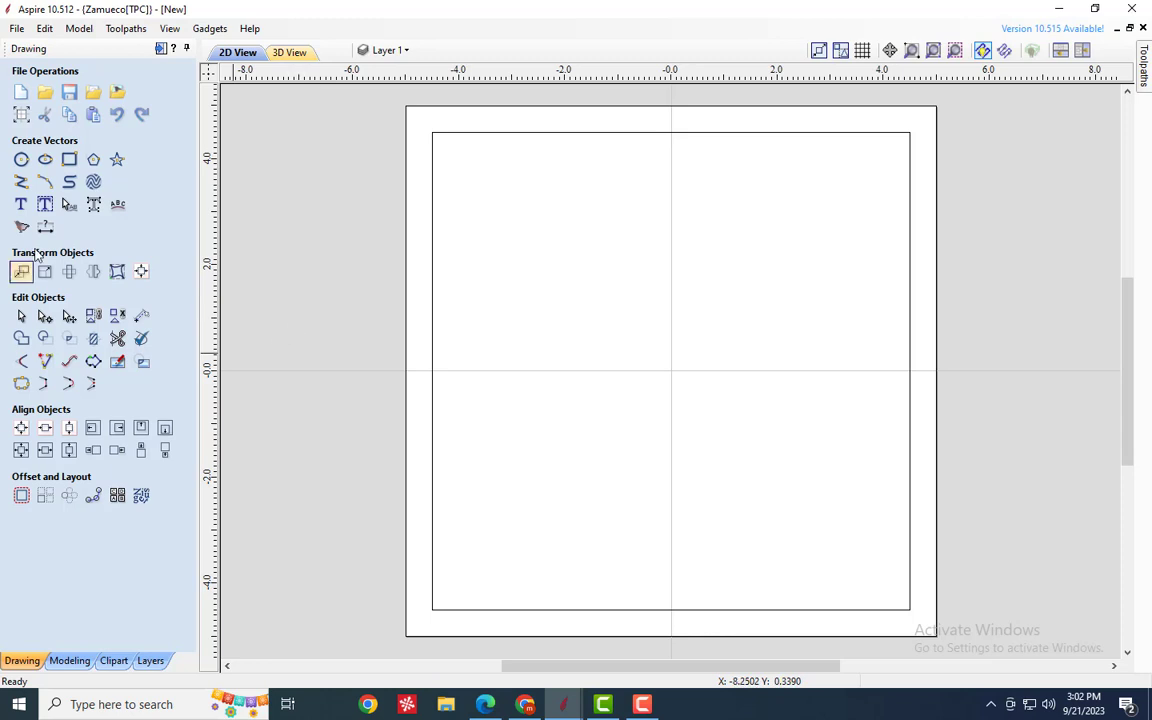
- Draw a three-point arc about 0.74 inches wide and 0.32 inches high on the horizontal centreline, just inside the inner rectangle's left edge
{"action": "left_click", "coordinate": [46, 183]}
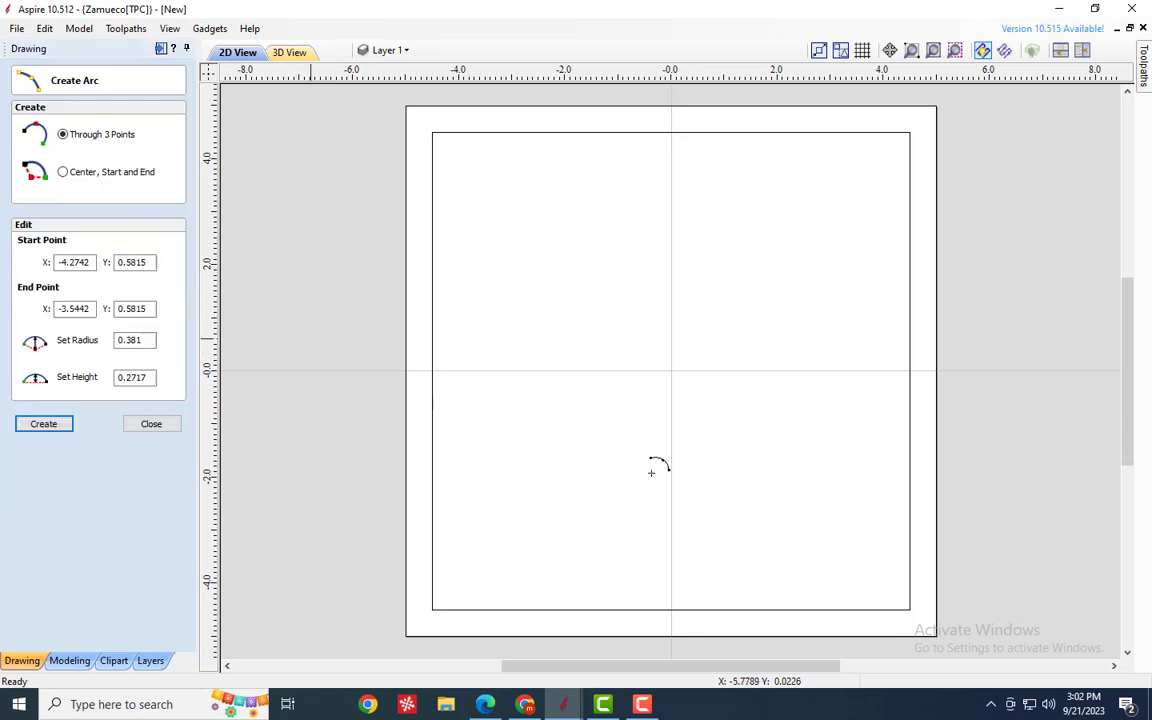
{"action": "left_click", "coordinate": [460, 371]}
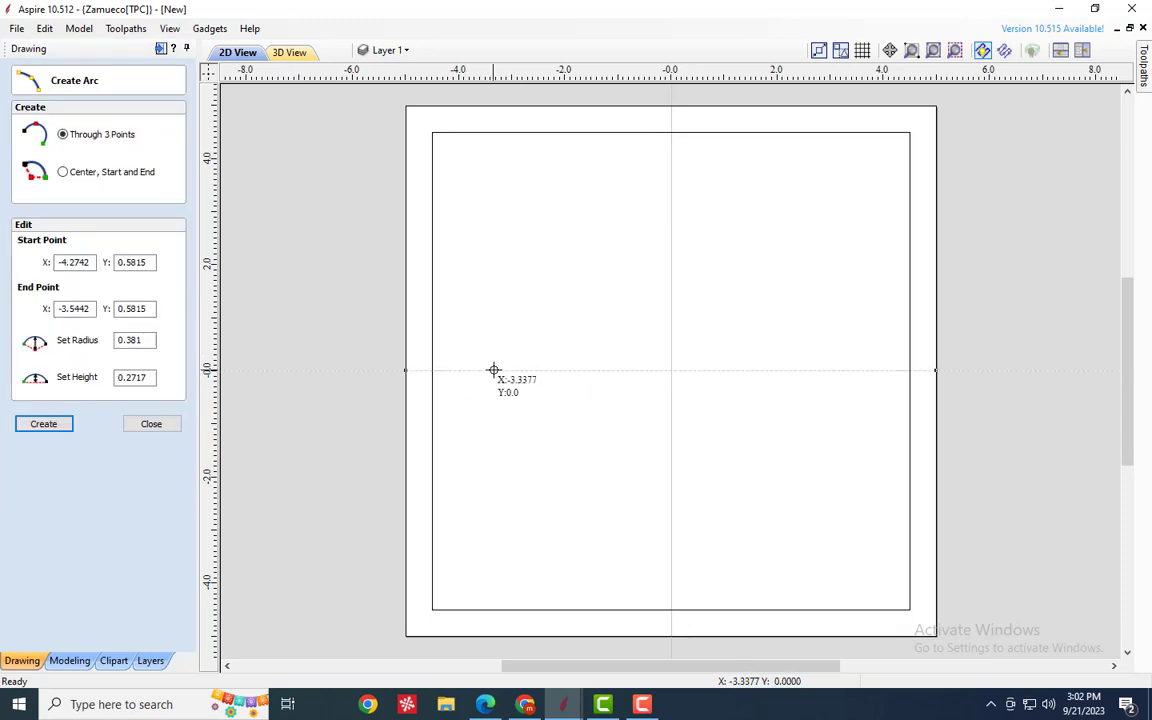
{"action": "left_click", "coordinate": [499, 371]}
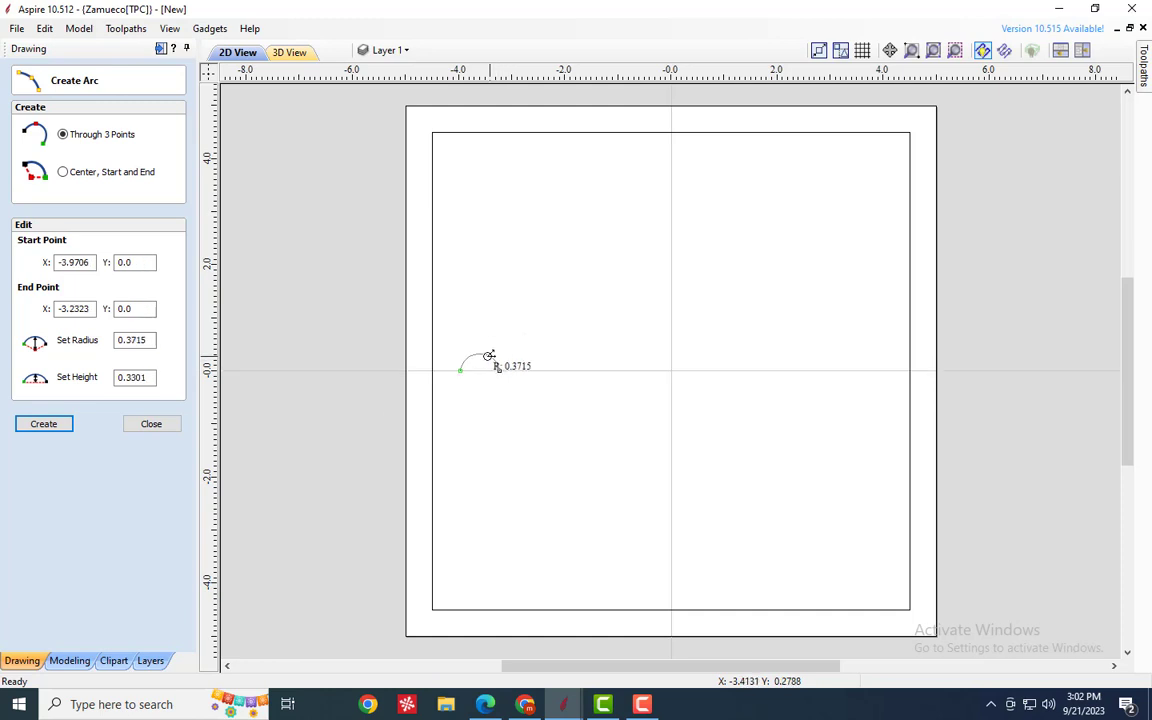
{"action": "left_click", "coordinate": [489, 357]}
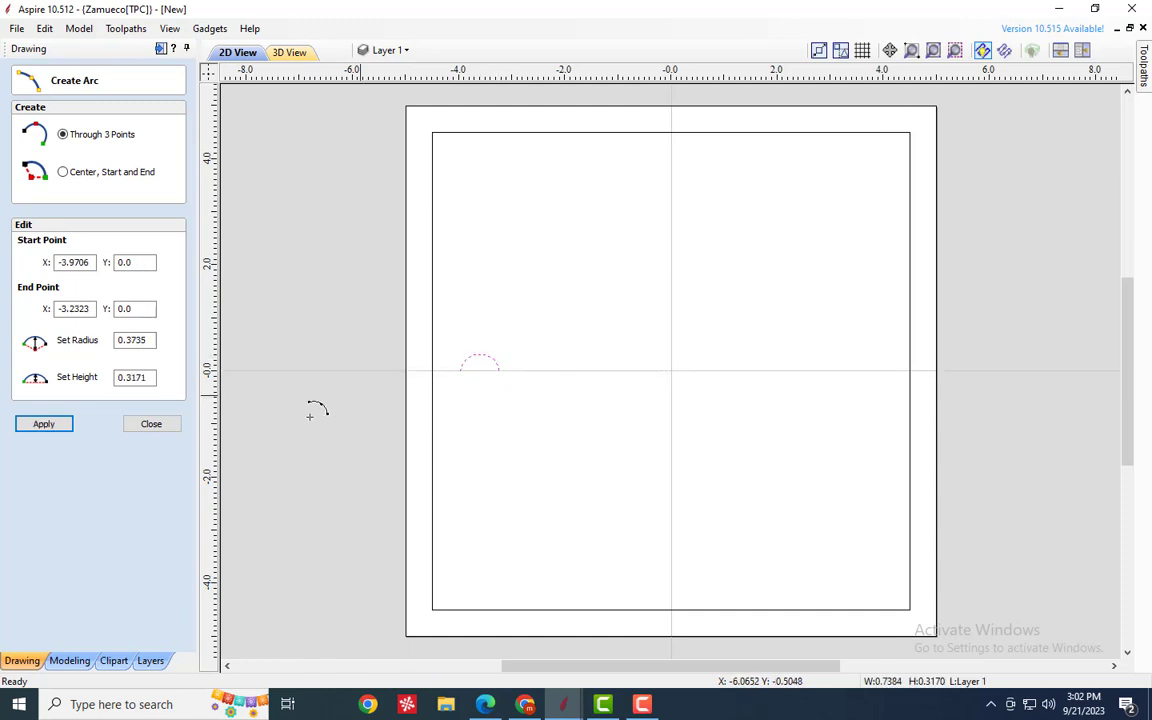
{"action": "left_click", "coordinate": [151, 424]}
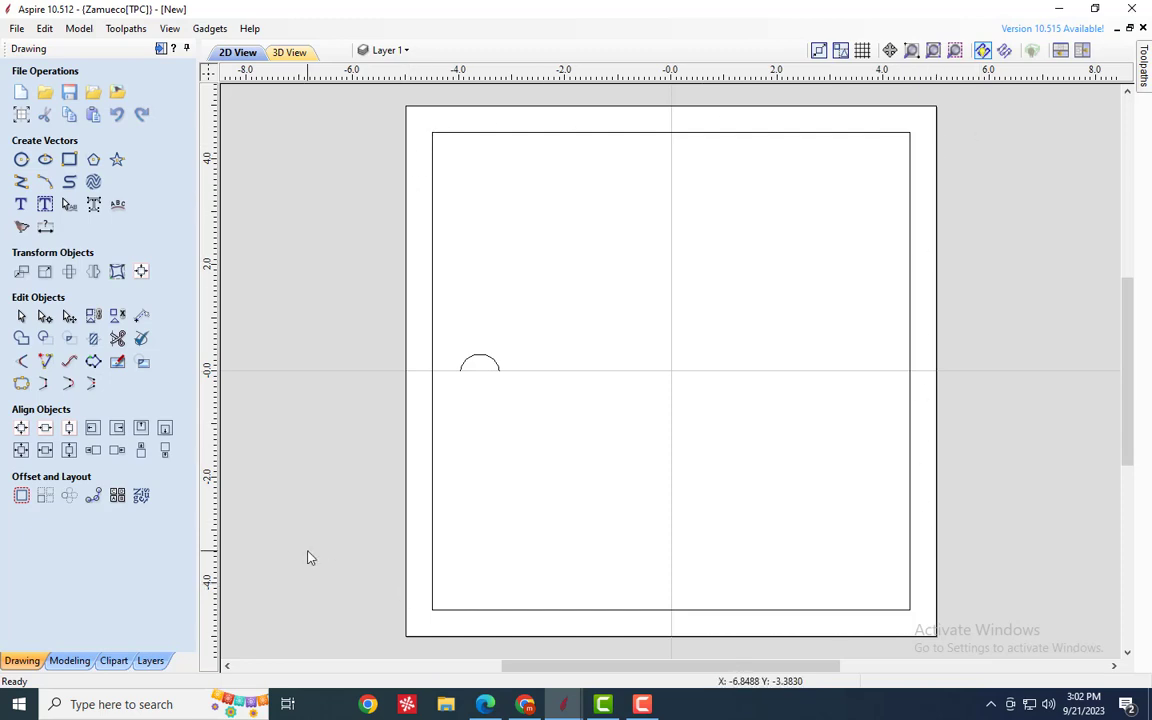
- Create a raised border with Two Rail Sweep, using both rectangles as drive rails and the arc as cross section, and inspect it in 3D
{"action": "left_click", "coordinate": [69, 660]}
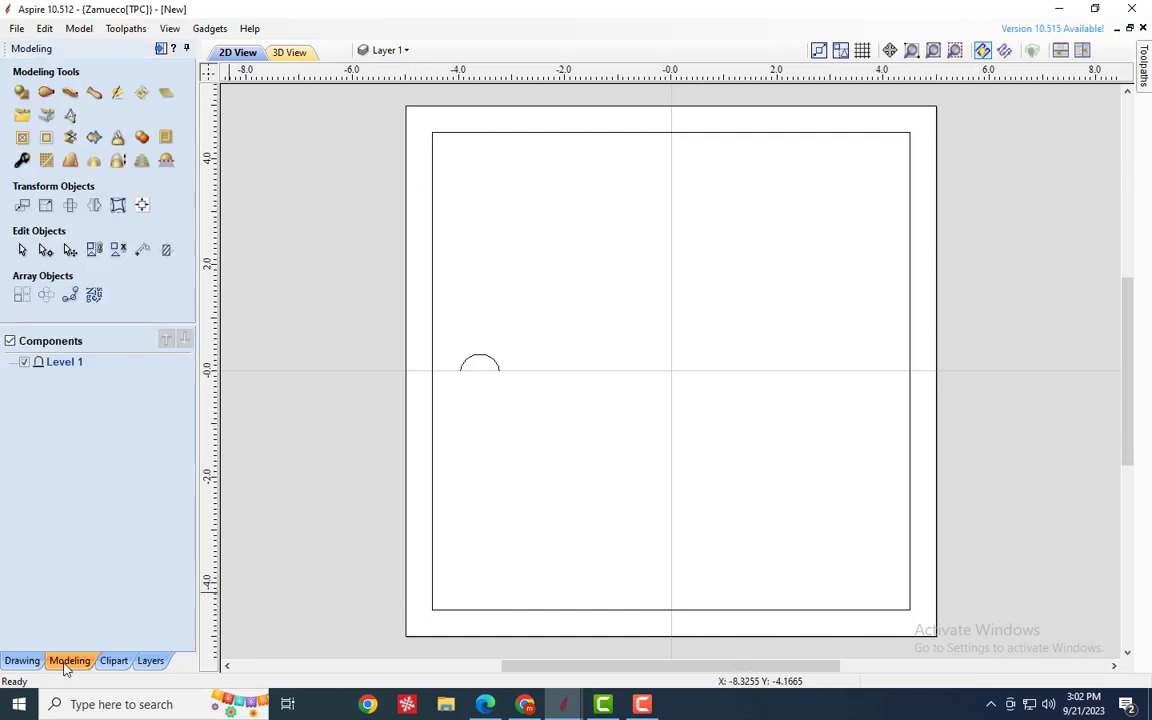
{"action": "left_click", "coordinate": [45, 94]}
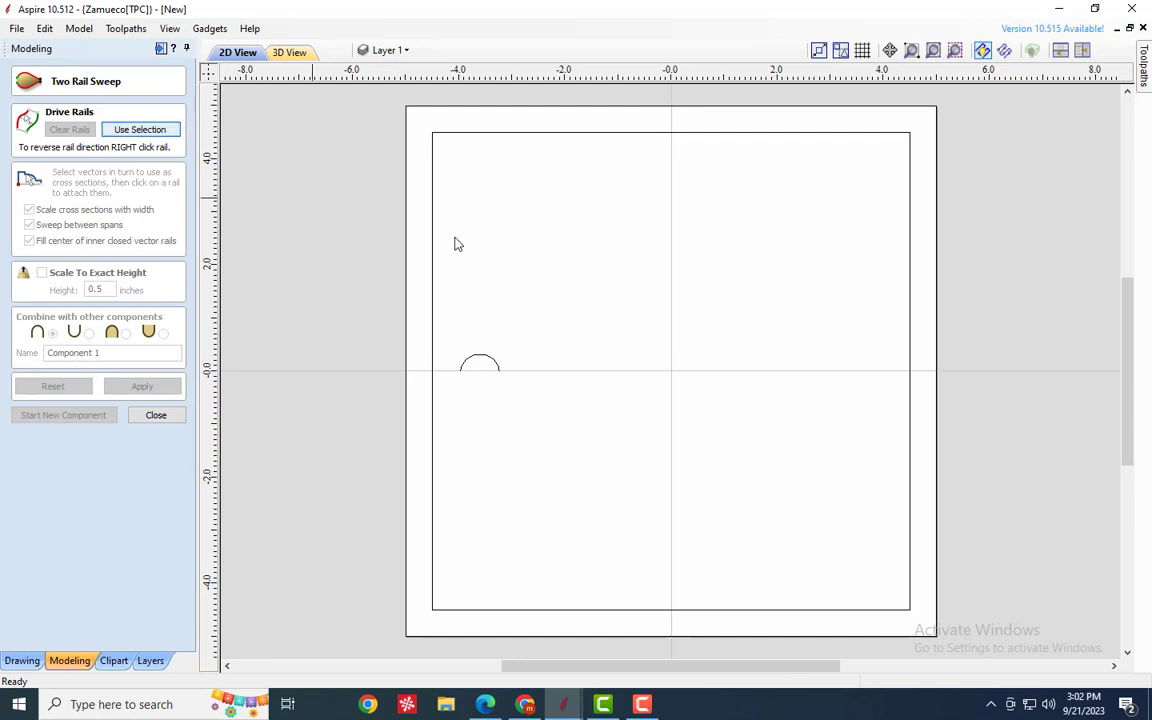
{"action": "left_click_drag", "start_coordinate": [471, 157], "coordinate": [330, 200]}
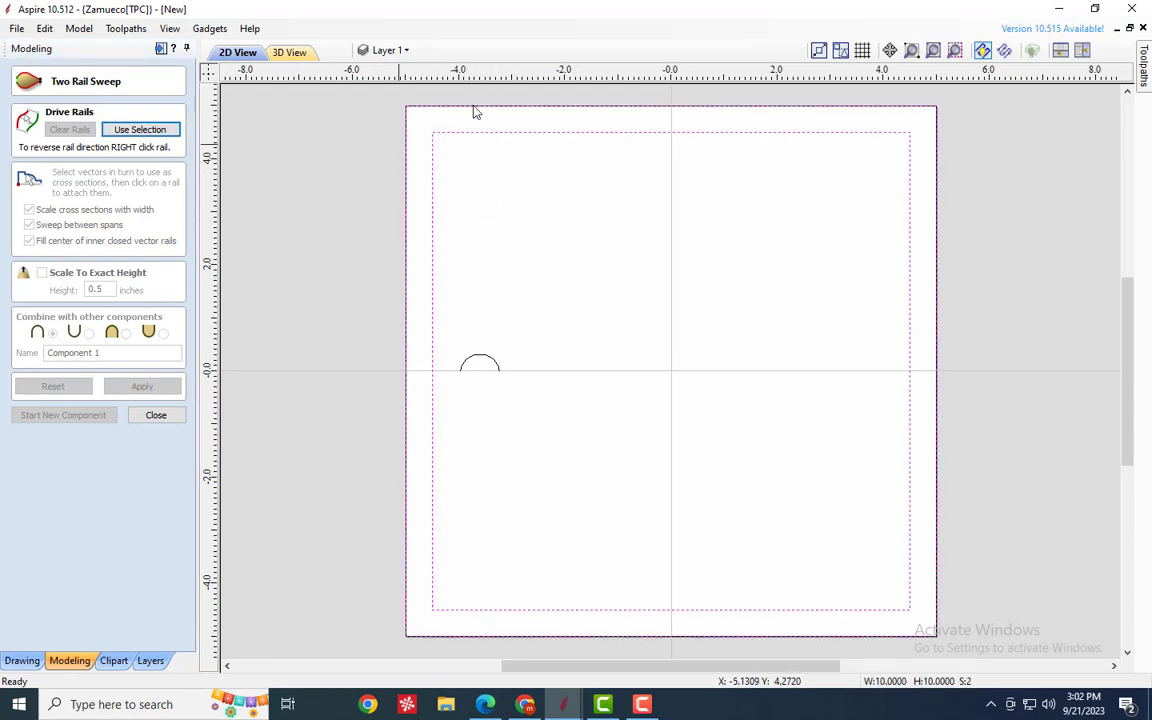
{"action": "left_click", "coordinate": [143, 128]}
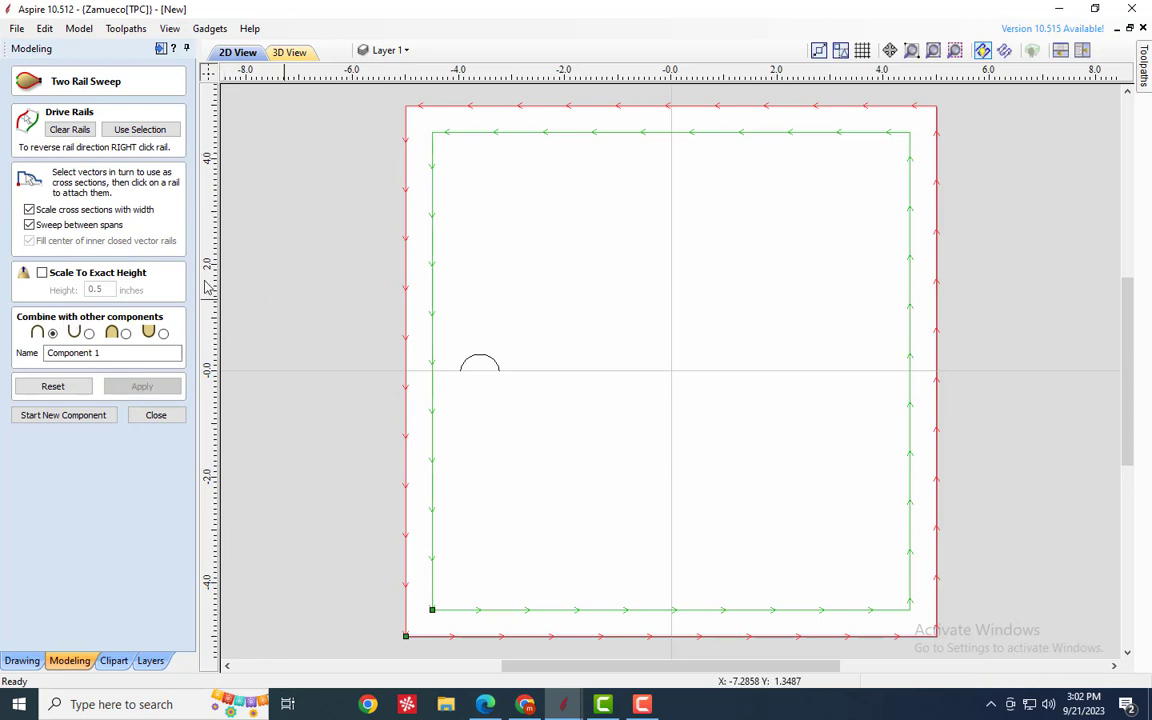
{"action": "left_click", "coordinate": [479, 364]}
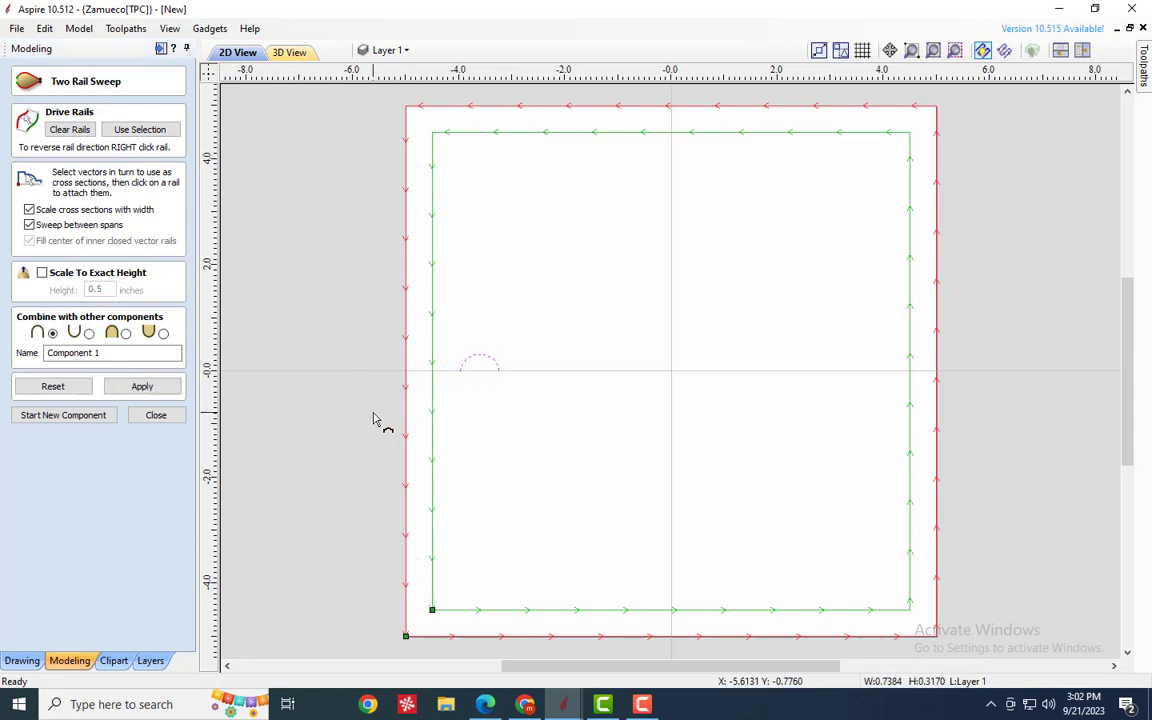
{"action": "left_click", "coordinate": [140, 387]}
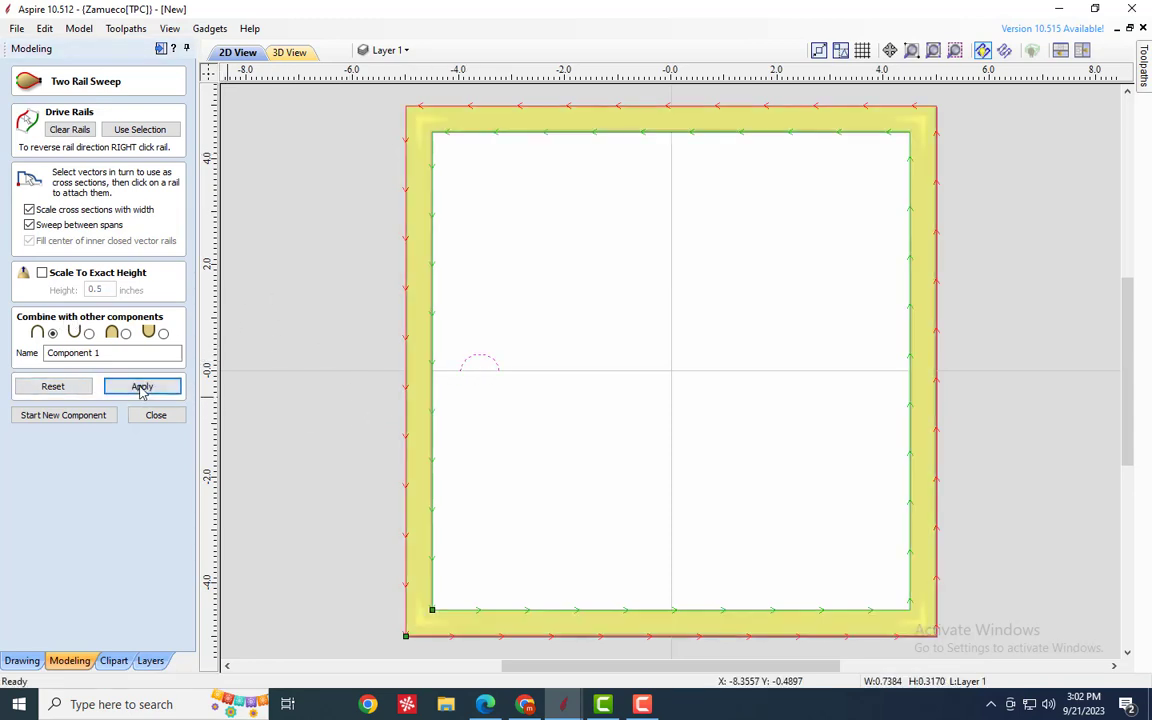
{"action": "left_click", "coordinate": [290, 52]}
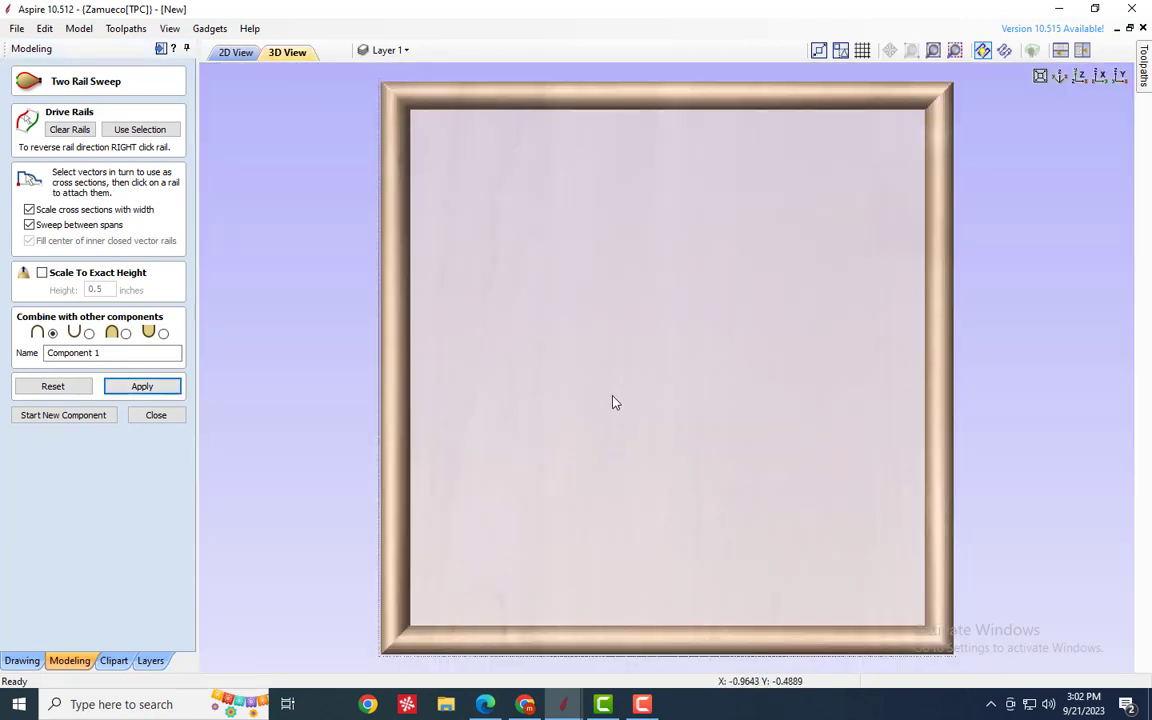
{"action": "left_click_drag", "start_coordinate": [612, 401], "coordinate": [571, 267]}
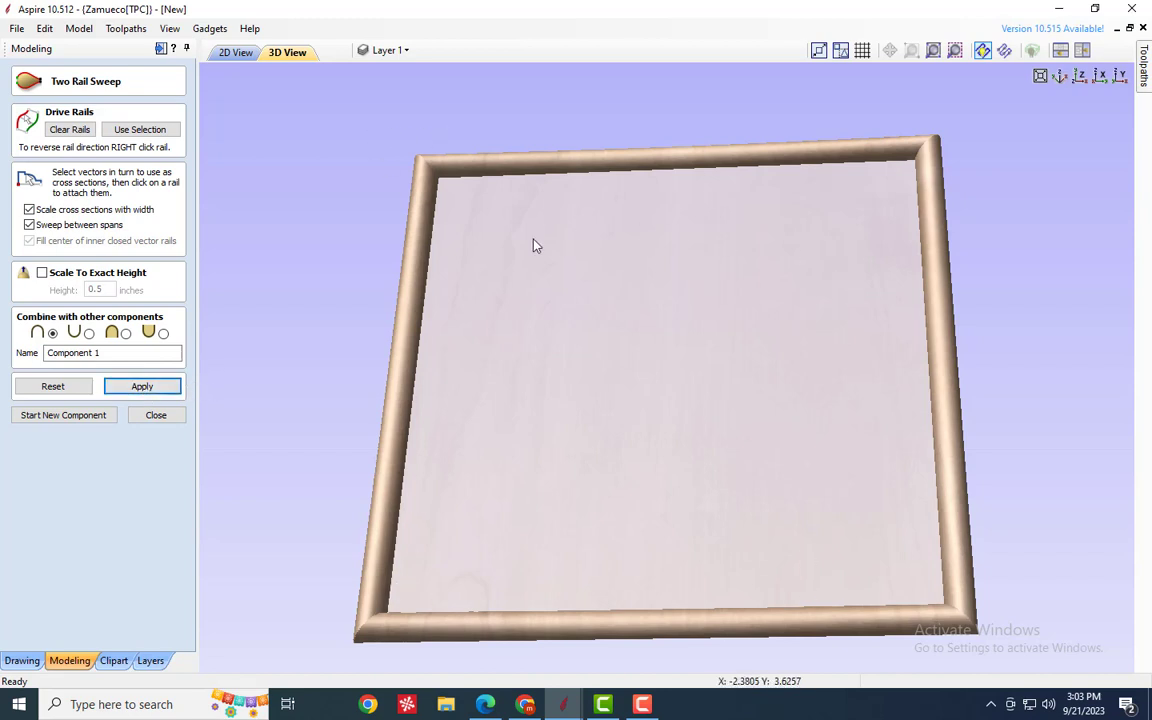
{"action": "left_click", "coordinate": [155, 416]}
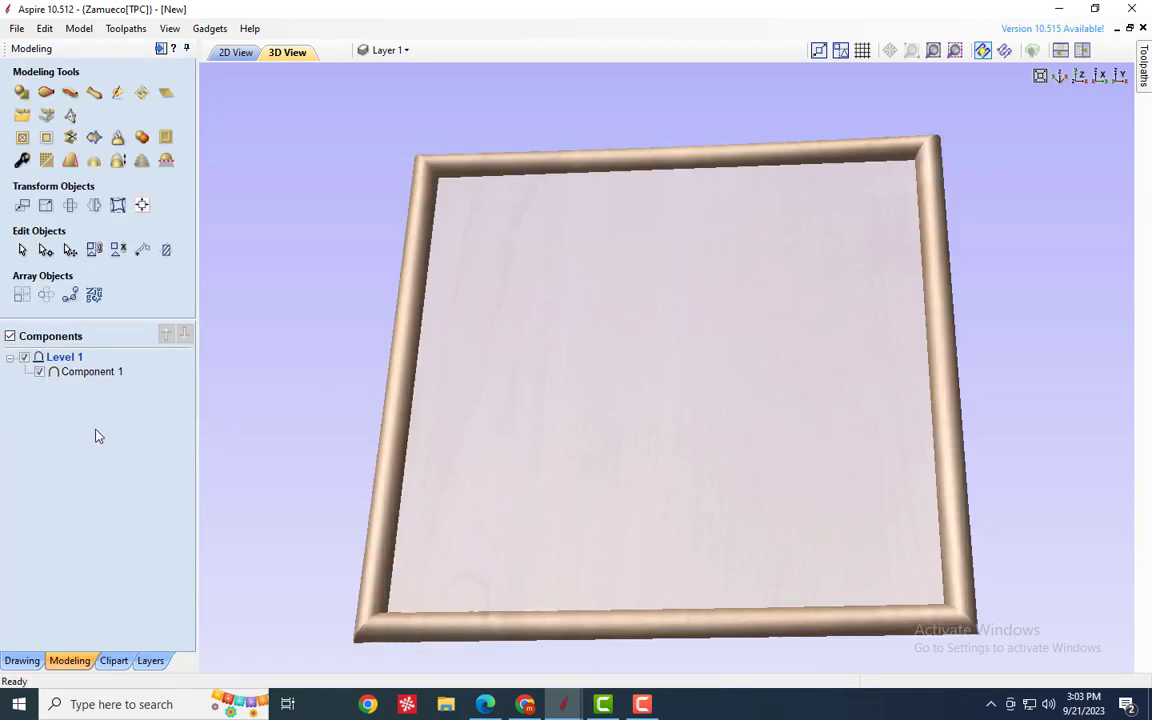
- Select the swept border component, check it in 3D and return to the 2D view
{"action": "left_click", "coordinate": [85, 375]}
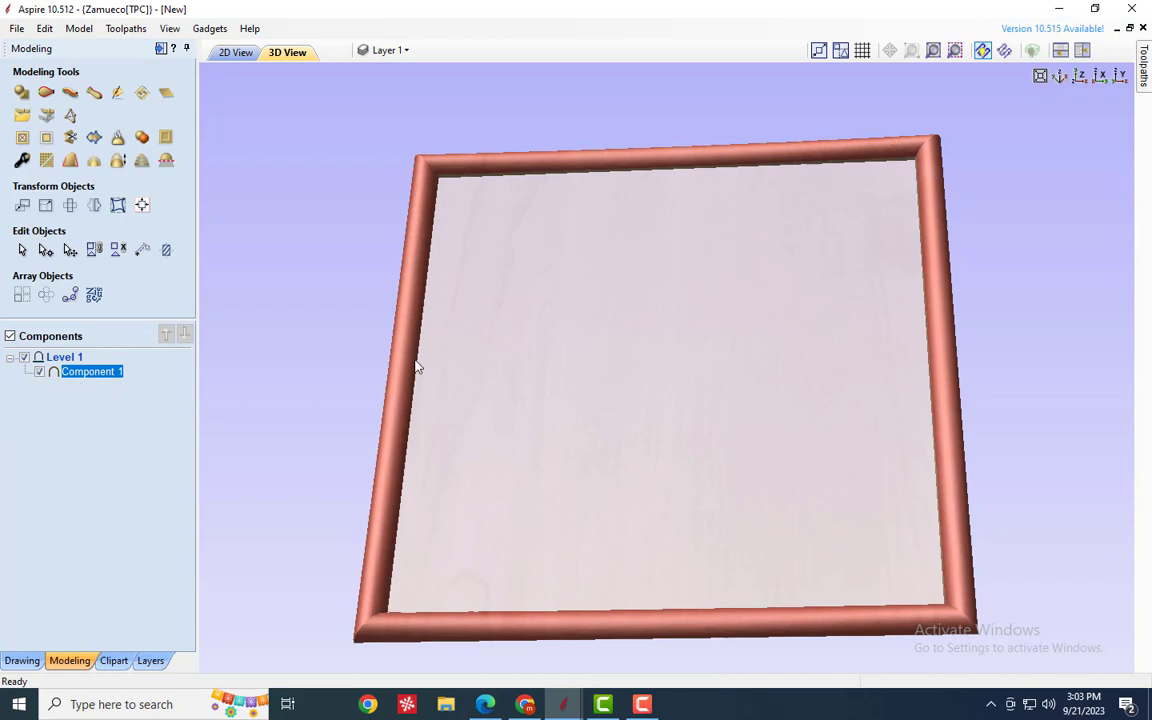
{"action": "left_click_drag", "start_coordinate": [458, 249], "coordinate": [262, 112]}
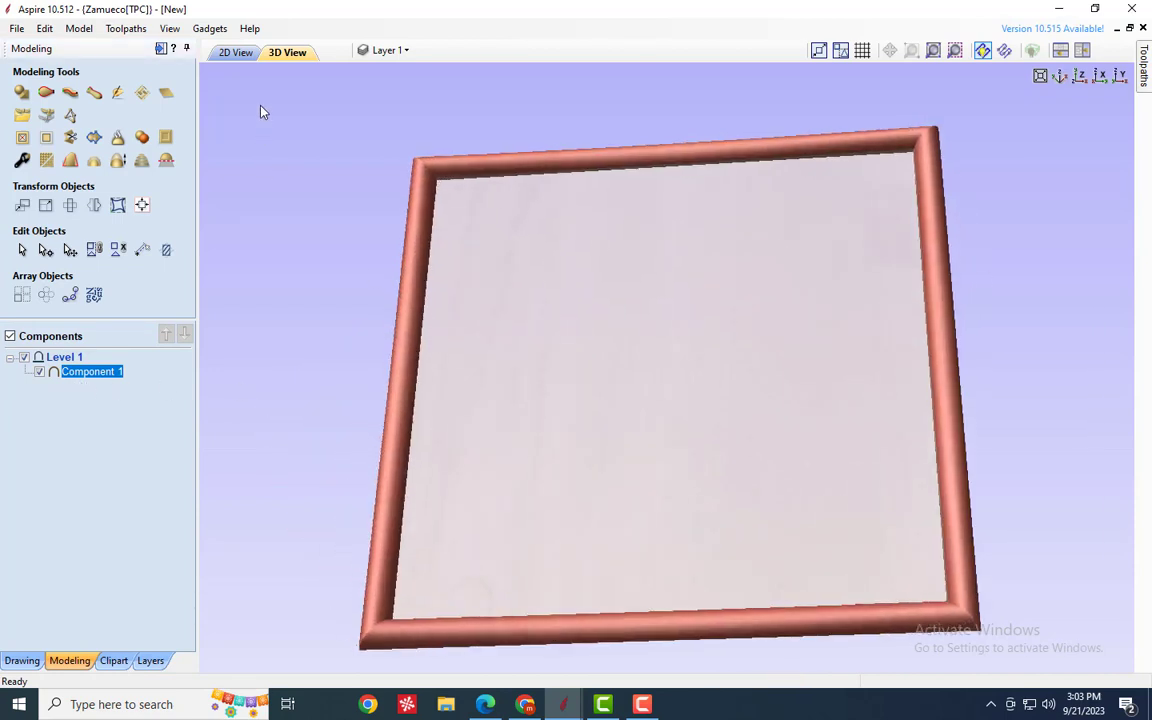
{"action": "left_click", "coordinate": [237, 52]}
{"action": "scroll", "coordinate": [409, 399], "scroll_direction": "down", "scroll_amount": 2}
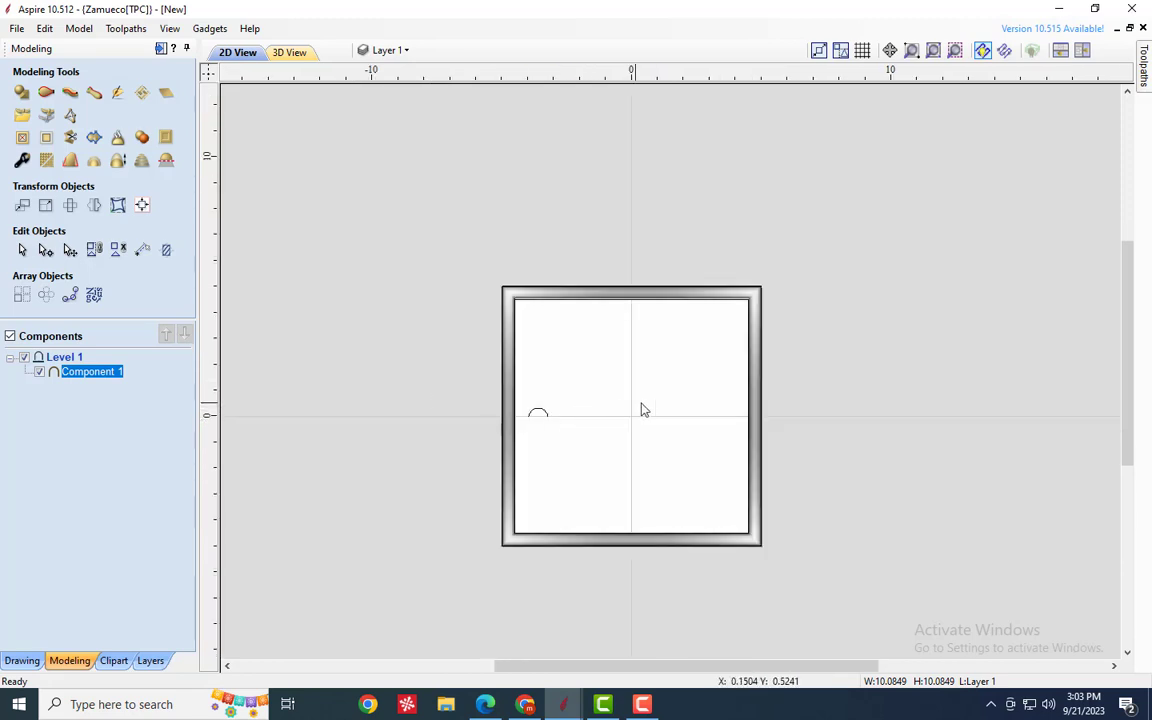
- Draw a vertical line 2.5 inches long on the panel's vertical centreline, from about Y 1.1 up to Y 3.6
{"action": "scroll", "coordinate": [640, 418], "scroll_direction": "up", "scroll_amount": 3}
{"action": "scroll", "coordinate": [622, 393], "scroll_direction": "down", "scroll_amount": 1}
{"action": "scroll", "coordinate": [623, 398], "scroll_direction": "up", "scroll_amount": 2}
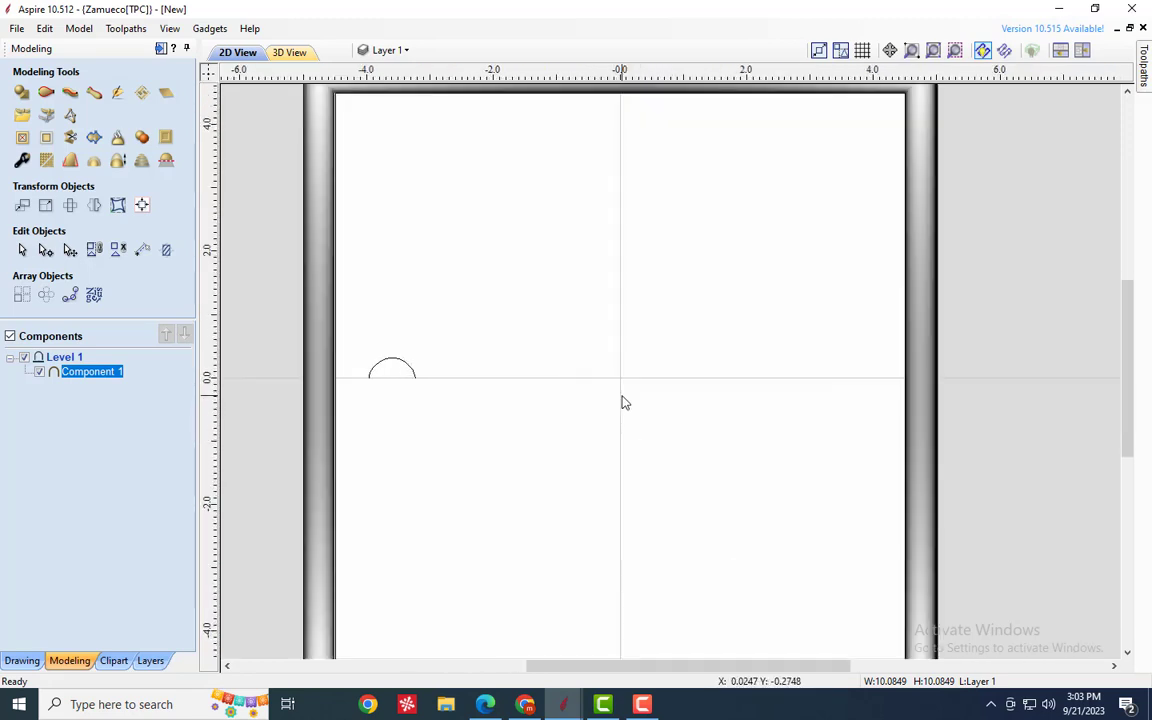
{"action": "scroll", "coordinate": [608, 392], "scroll_direction": "down", "scroll_amount": 1}
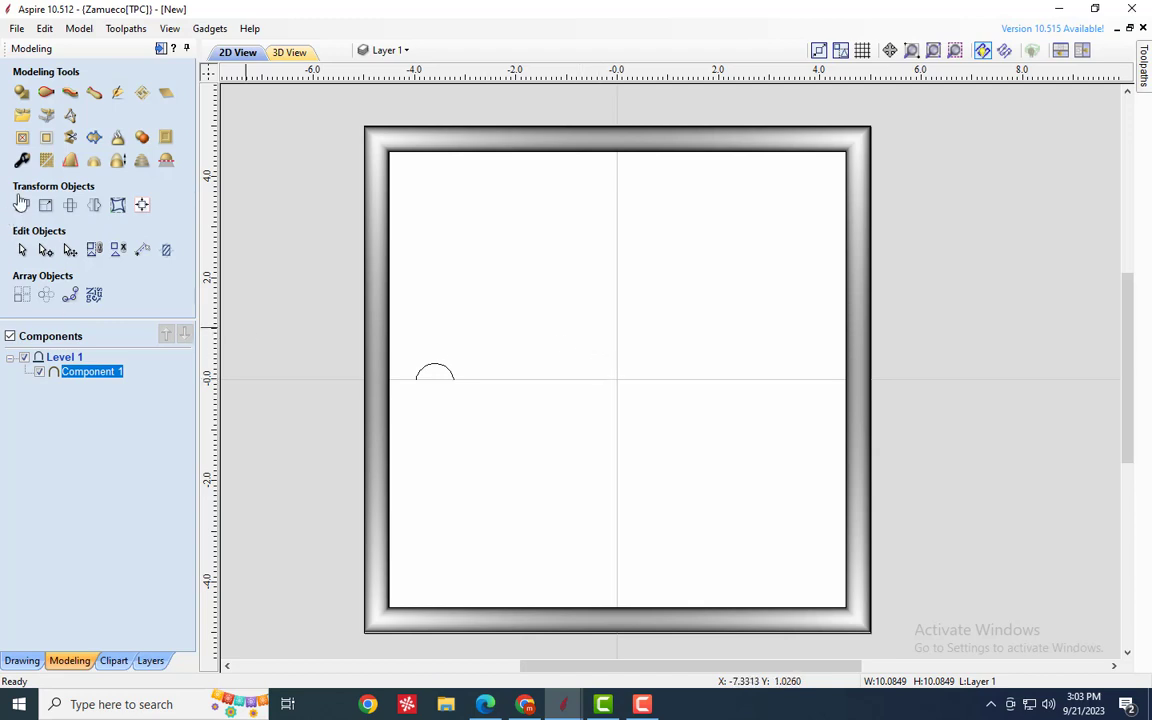
{"action": "left_click", "coordinate": [22, 660]}
{"action": "left_click", "coordinate": [21, 181]}
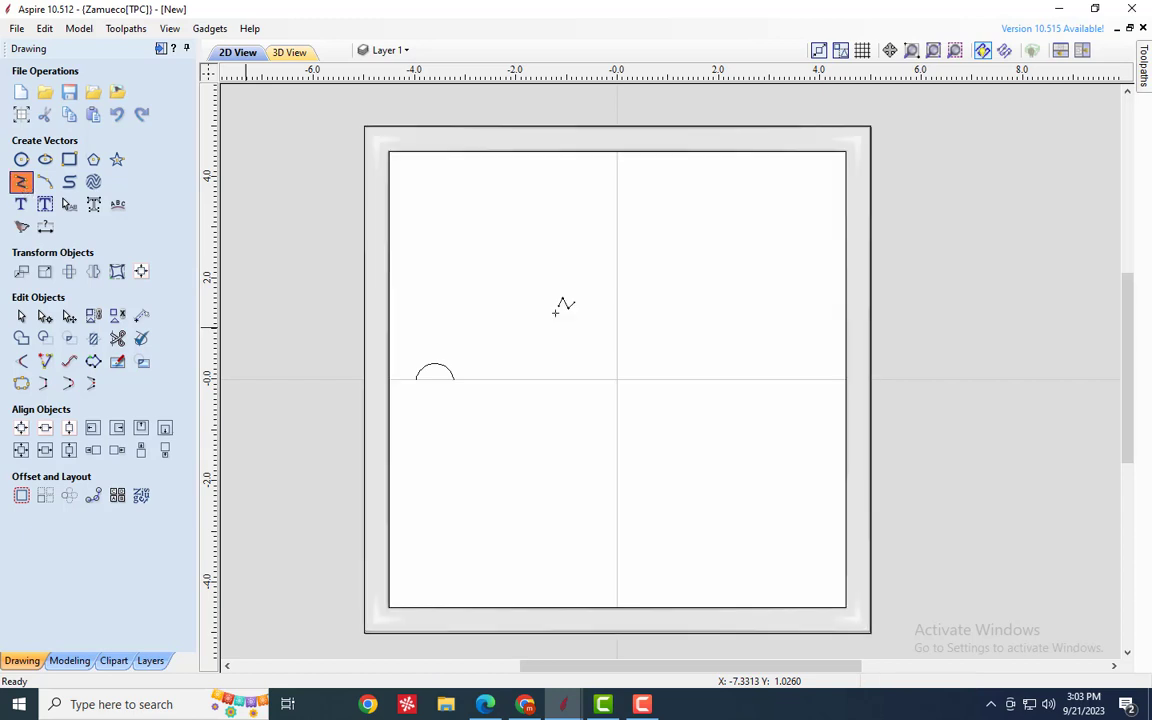
{"action": "left_click", "coordinate": [617, 365]}
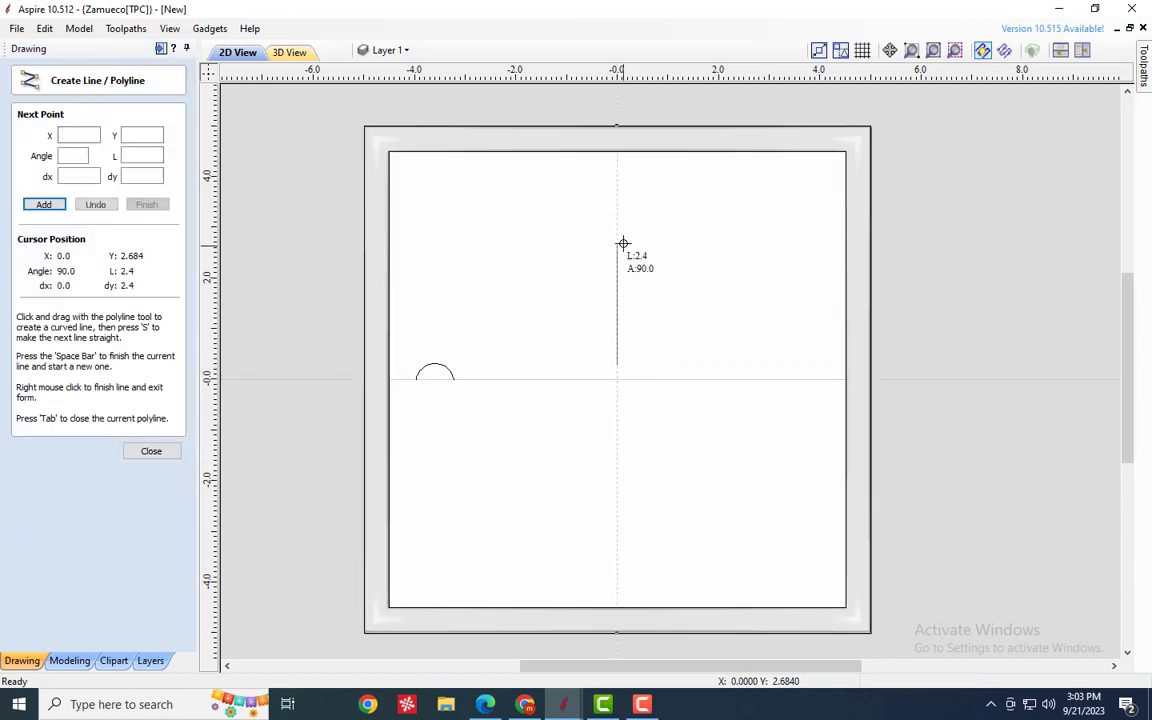
{"action": "right_click", "coordinate": [607, 329]}
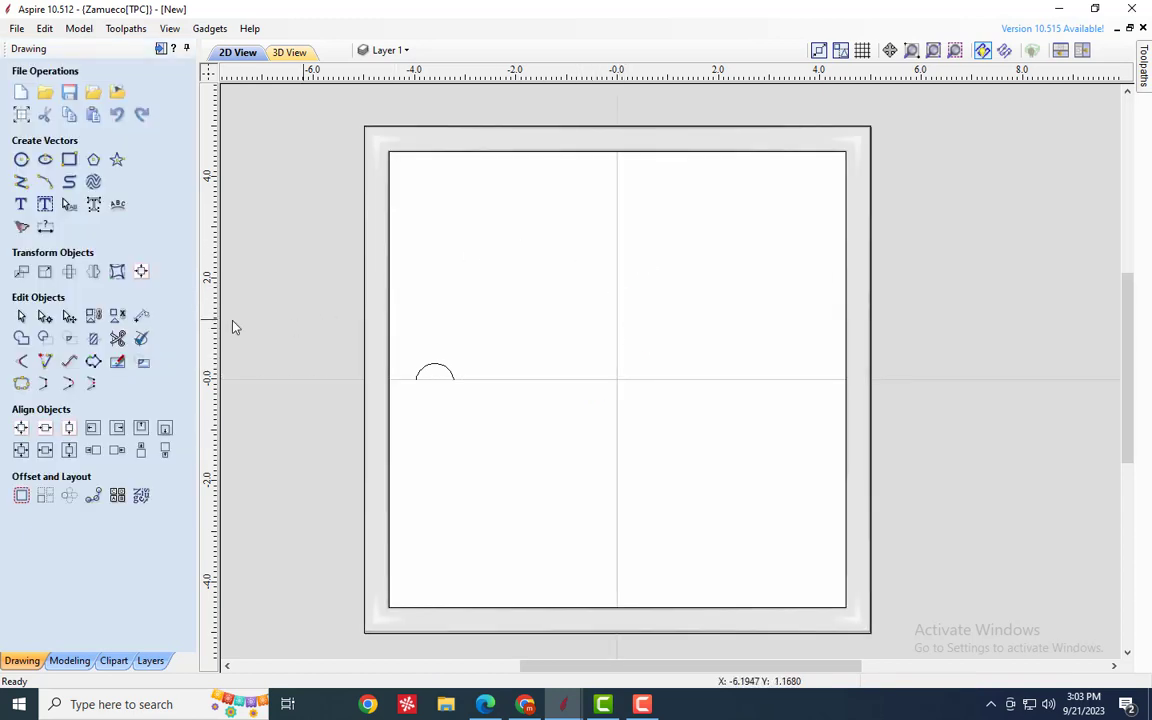
{"action": "left_click", "coordinate": [19, 170]}
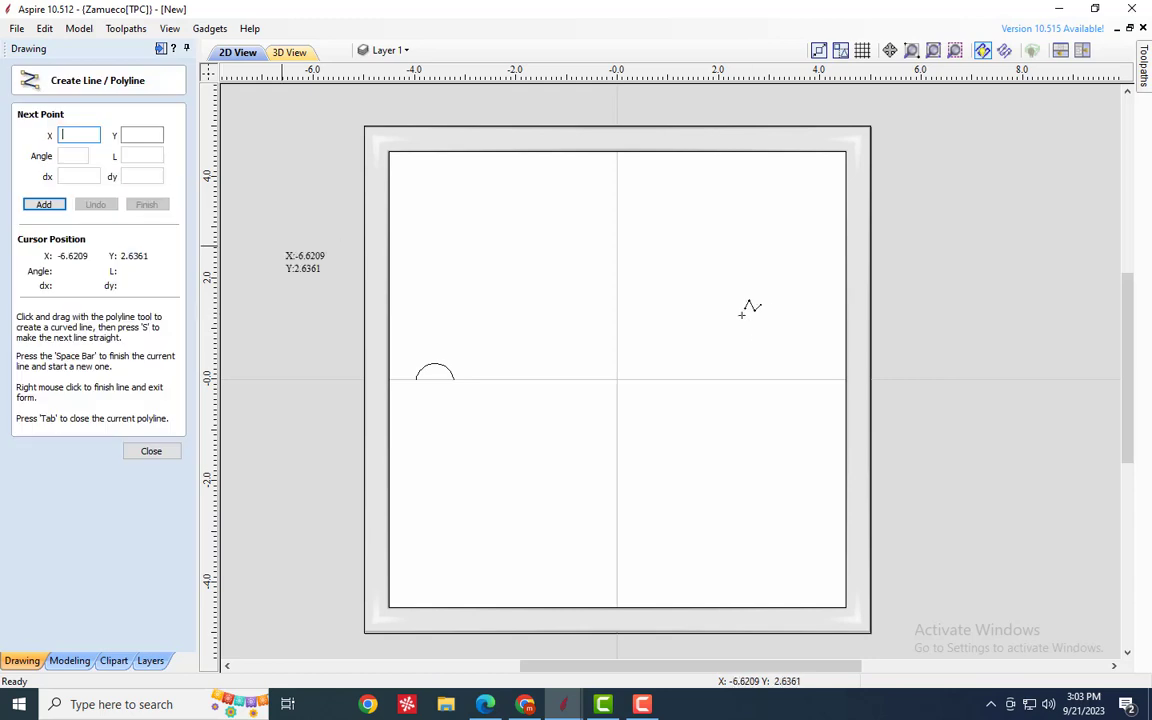
{"action": "left_click", "coordinate": [617, 325]}
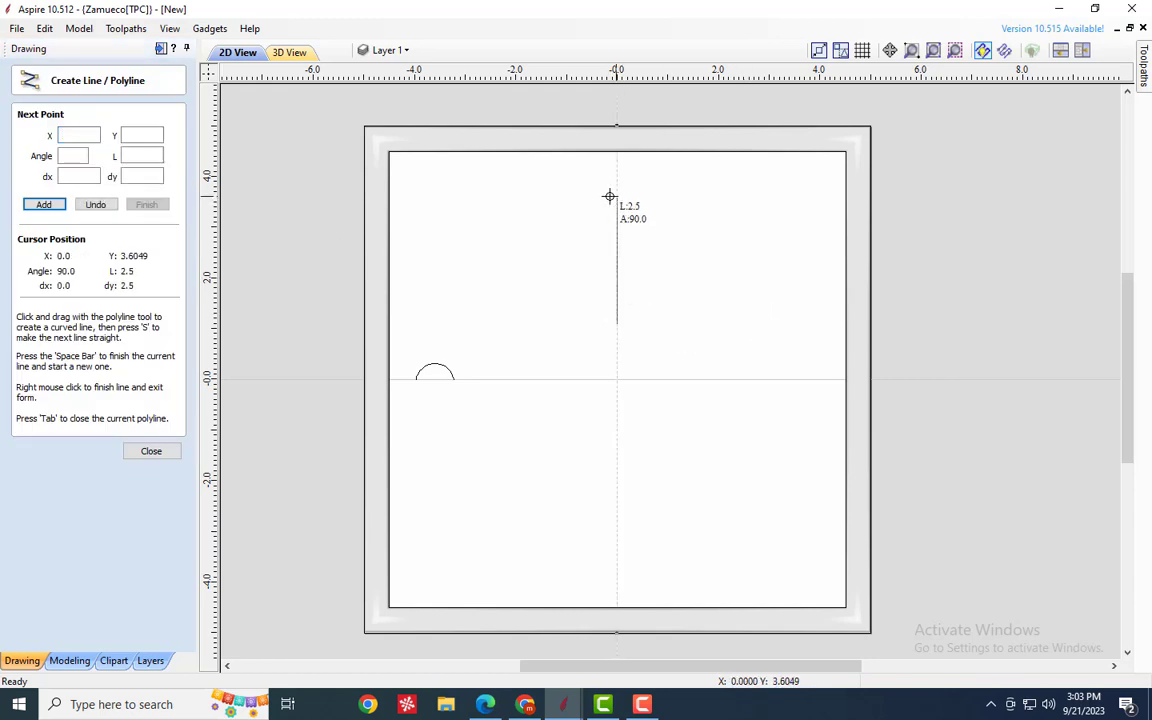
{"action": "left_click", "coordinate": [615, 198]}
{"action": "left_click", "coordinate": [150, 452]}
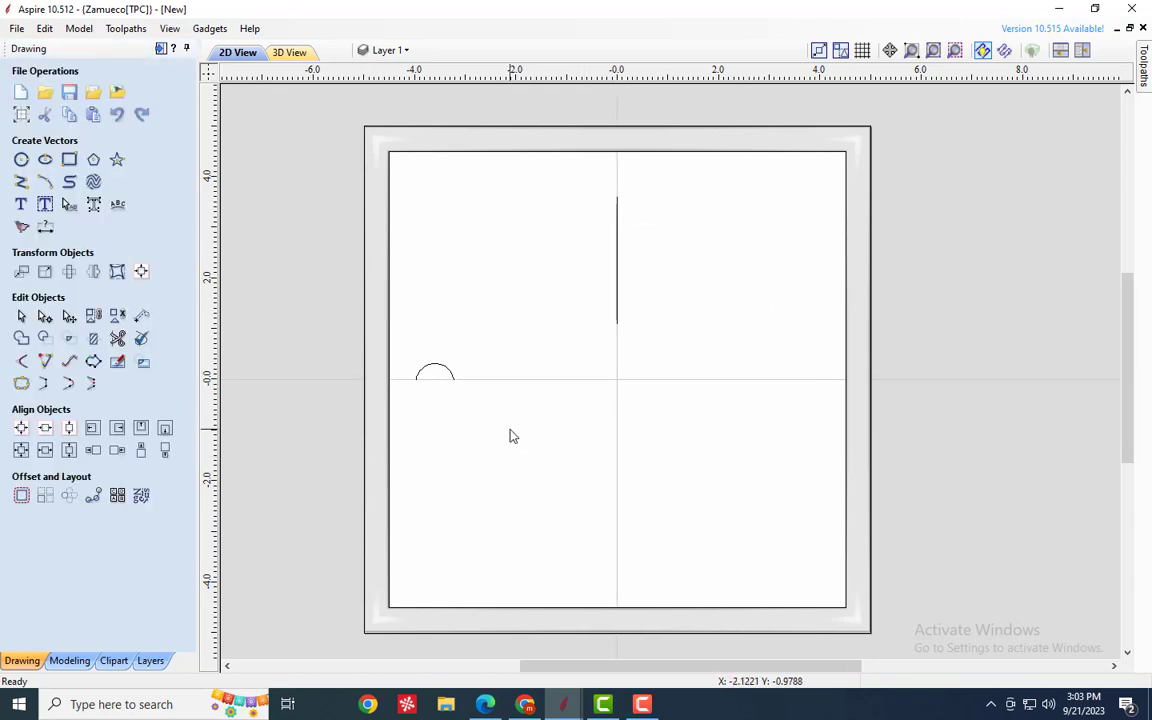
- Draw a three-point arc between the ends of the vertical line, bulging left with a height of about 0.4 inches
{"action": "left_click", "coordinate": [45, 183]}
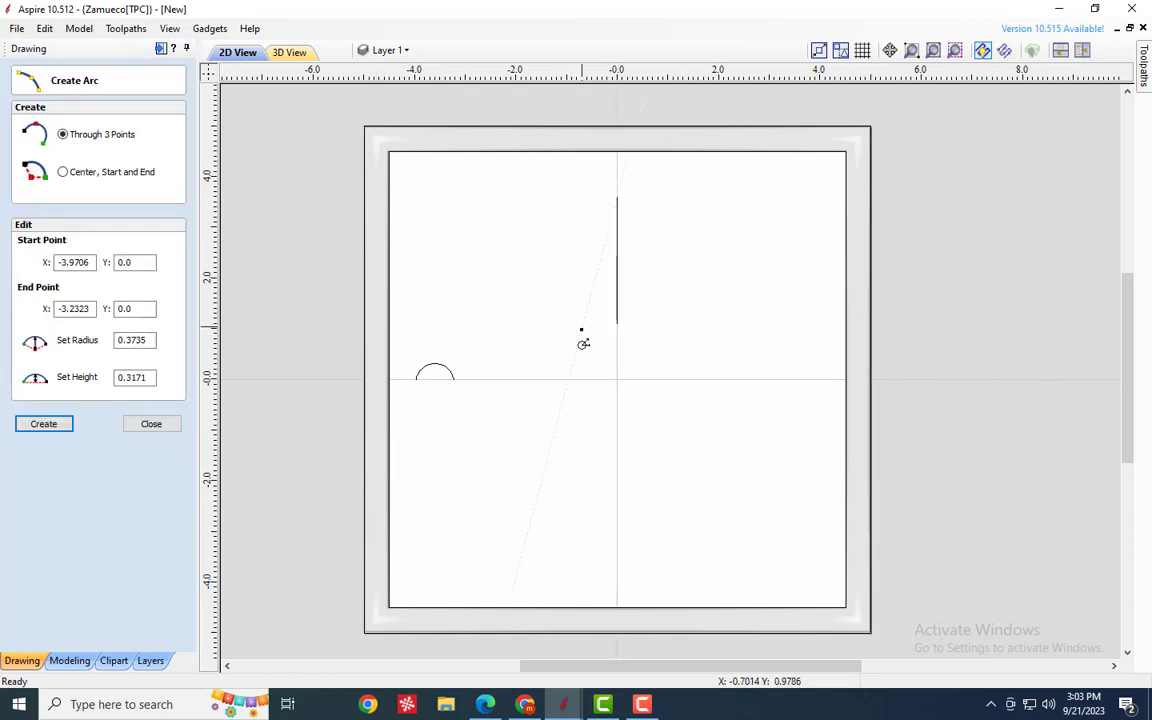
{"action": "left_click", "coordinate": [617, 323]}
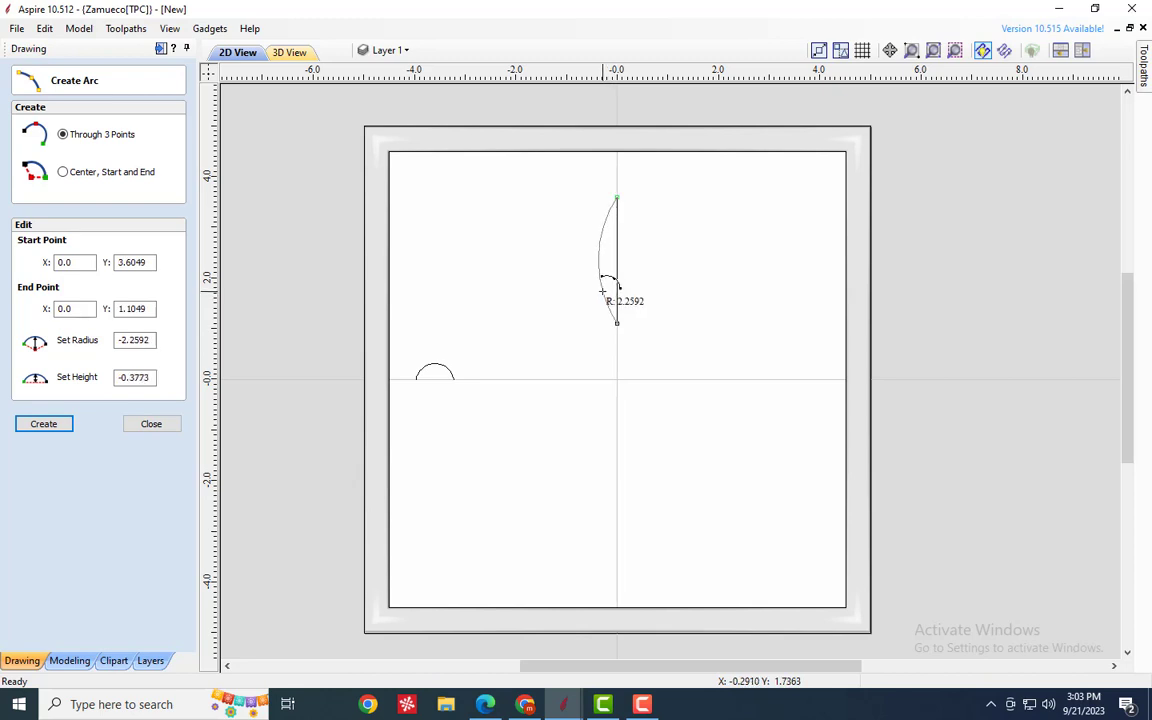
{"action": "left_click", "coordinate": [600, 290]}
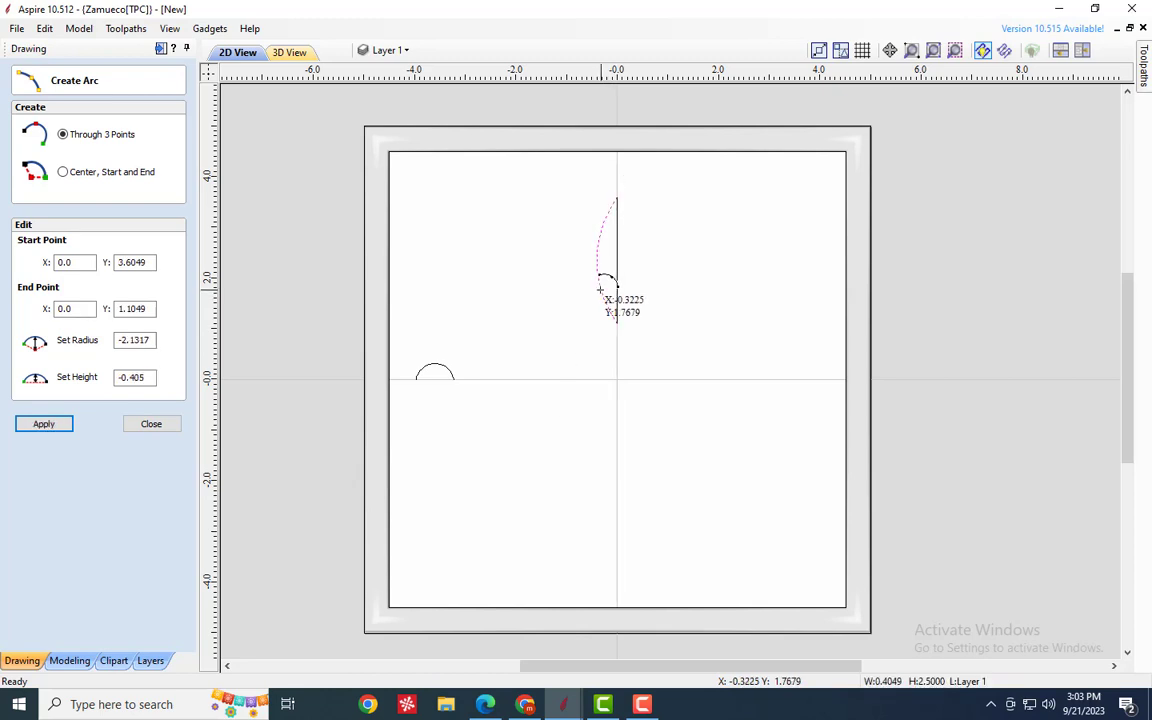
{"action": "left_click", "coordinate": [150, 423]}
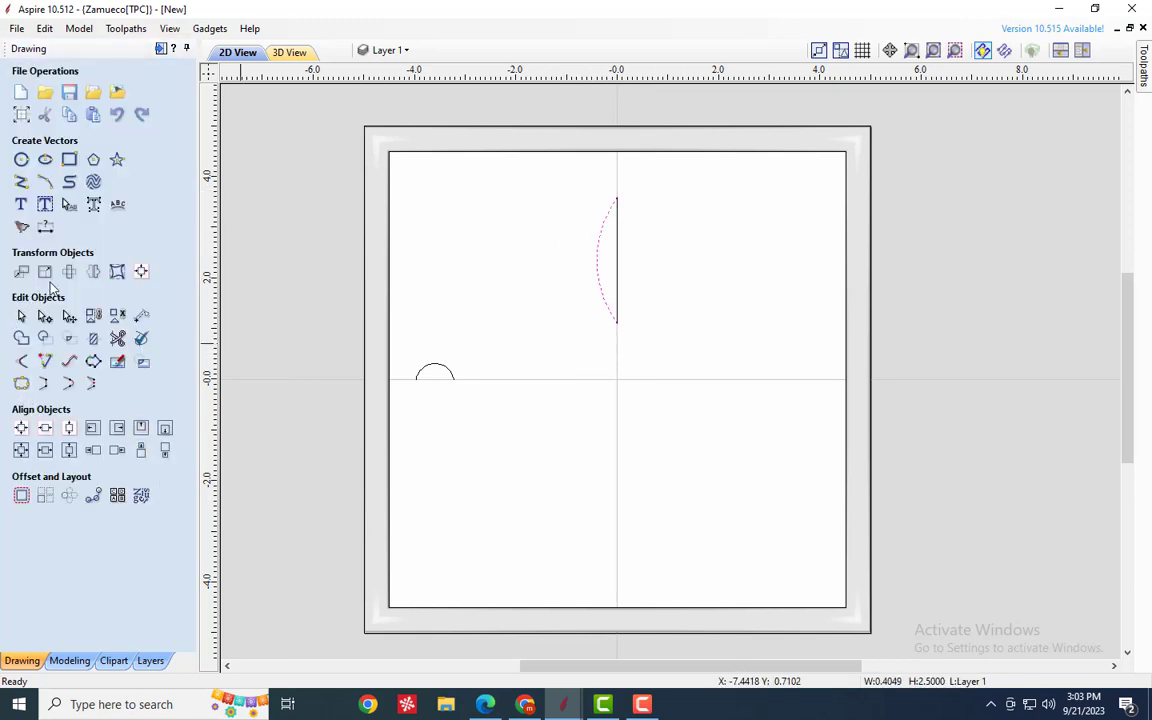
- Create a horizontally mirrored copy of the arc about the job center, and delete the straight vertical line between the arcs
{"action": "left_click", "coordinate": [93, 271]}
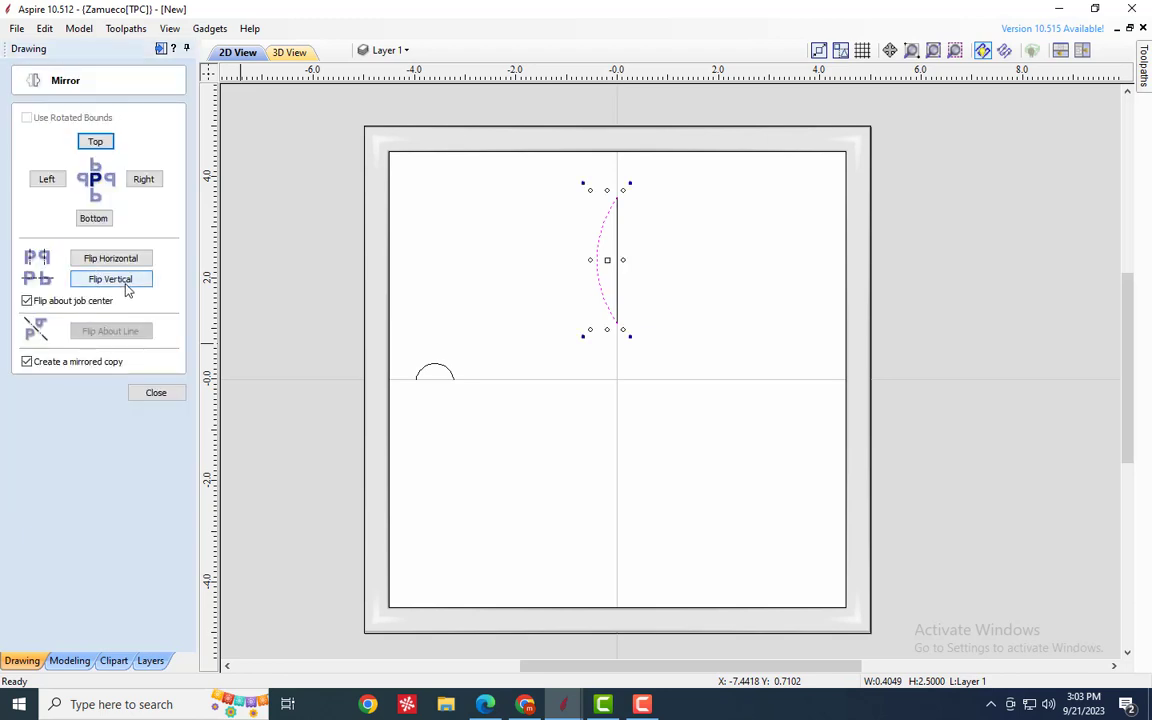
{"action": "left_click", "coordinate": [140, 259]}
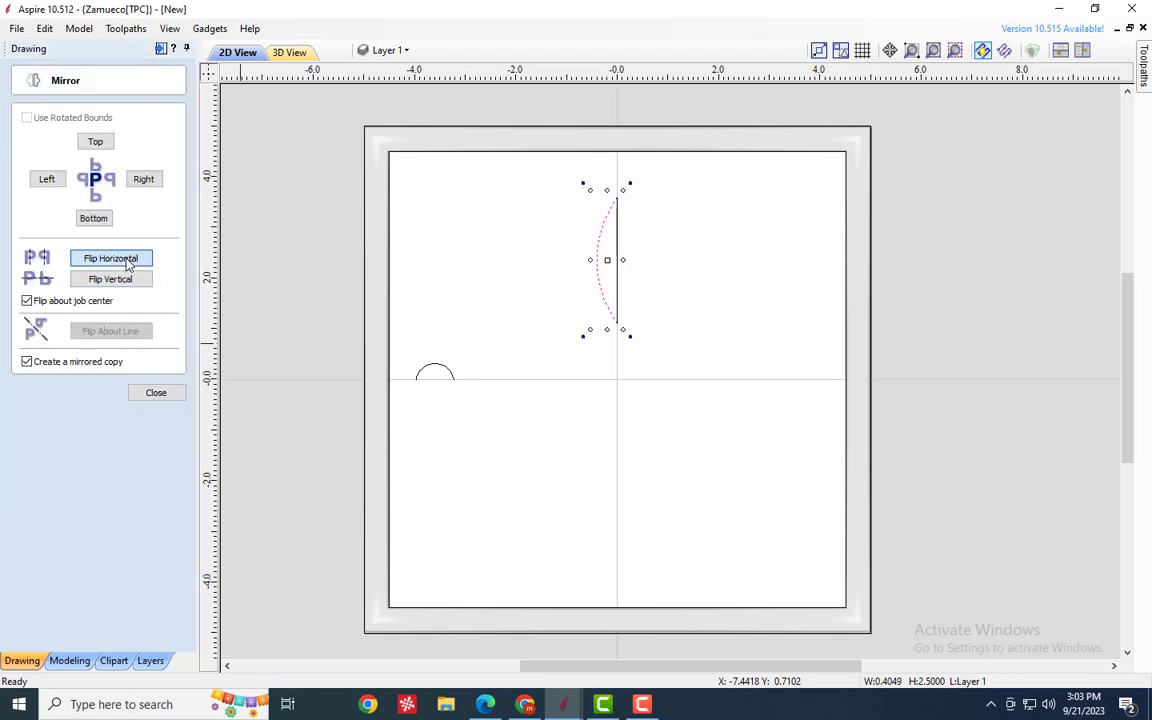
{"action": "left_click", "coordinate": [158, 392]}
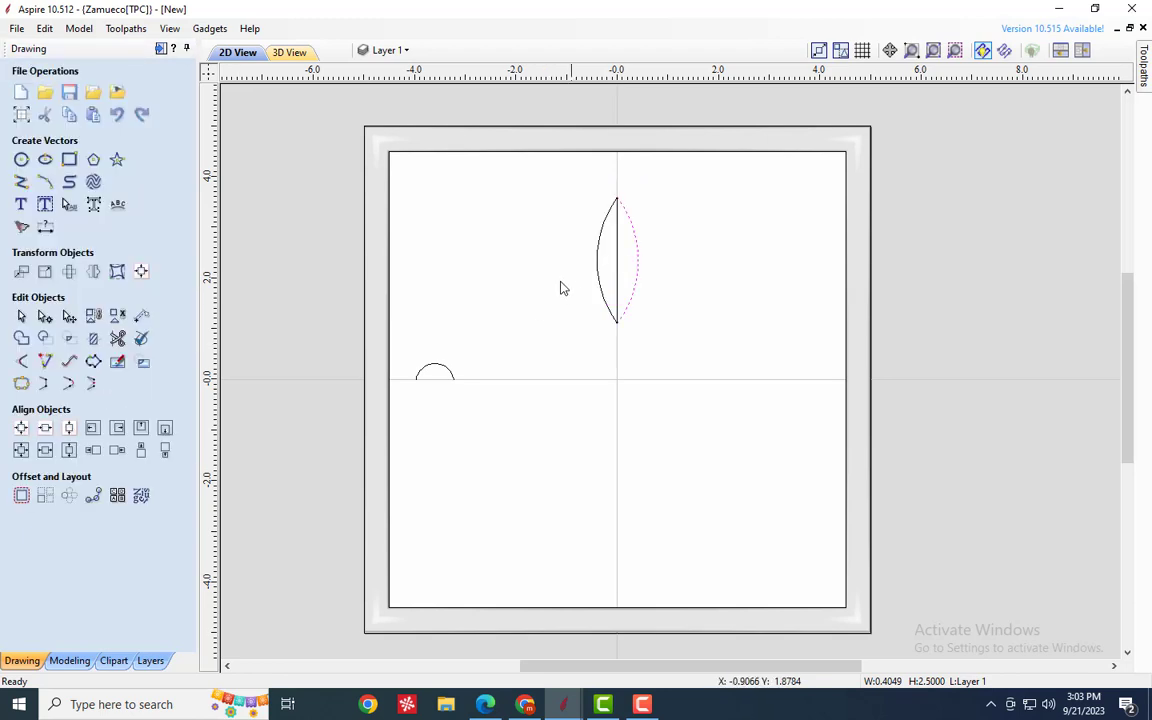
{"action": "left_click", "coordinate": [722, 267]}
{"action": "left_click", "coordinate": [615, 267]}
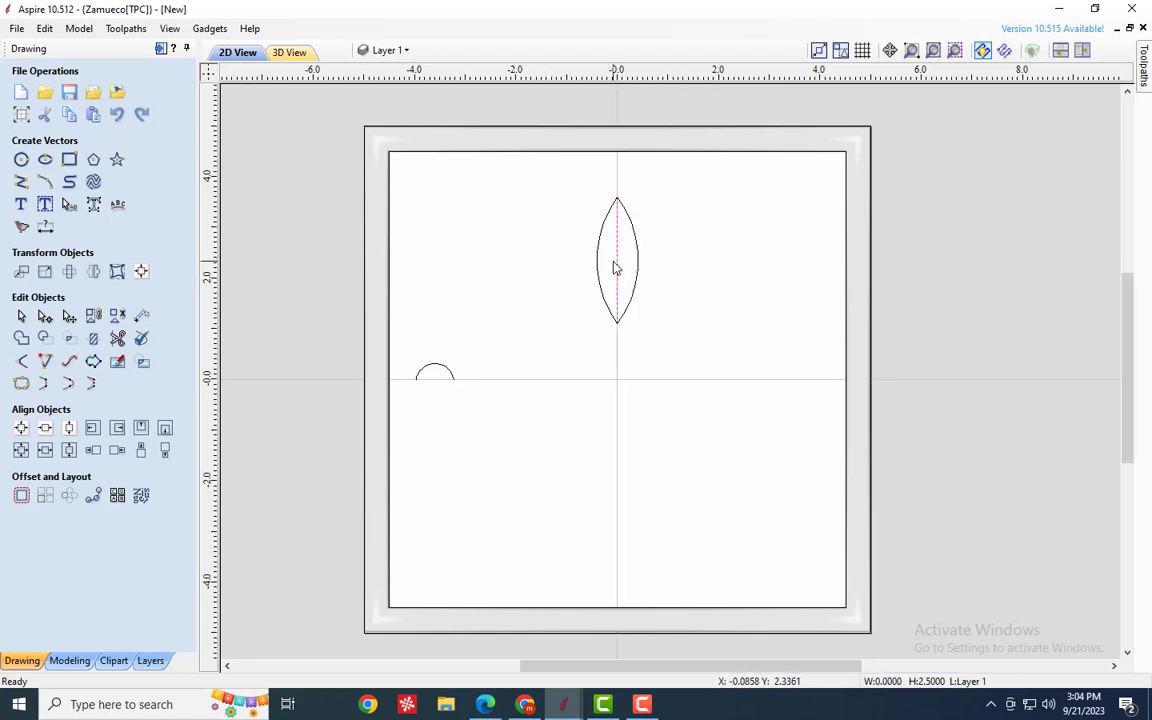
- Draw a three-point arc across the petal between the midpoints of its two sides, curving upwards with a height of about 0.2 inches
{"action": "scroll", "coordinate": [615, 267], "scroll_direction": "up", "scroll_amount": 2}
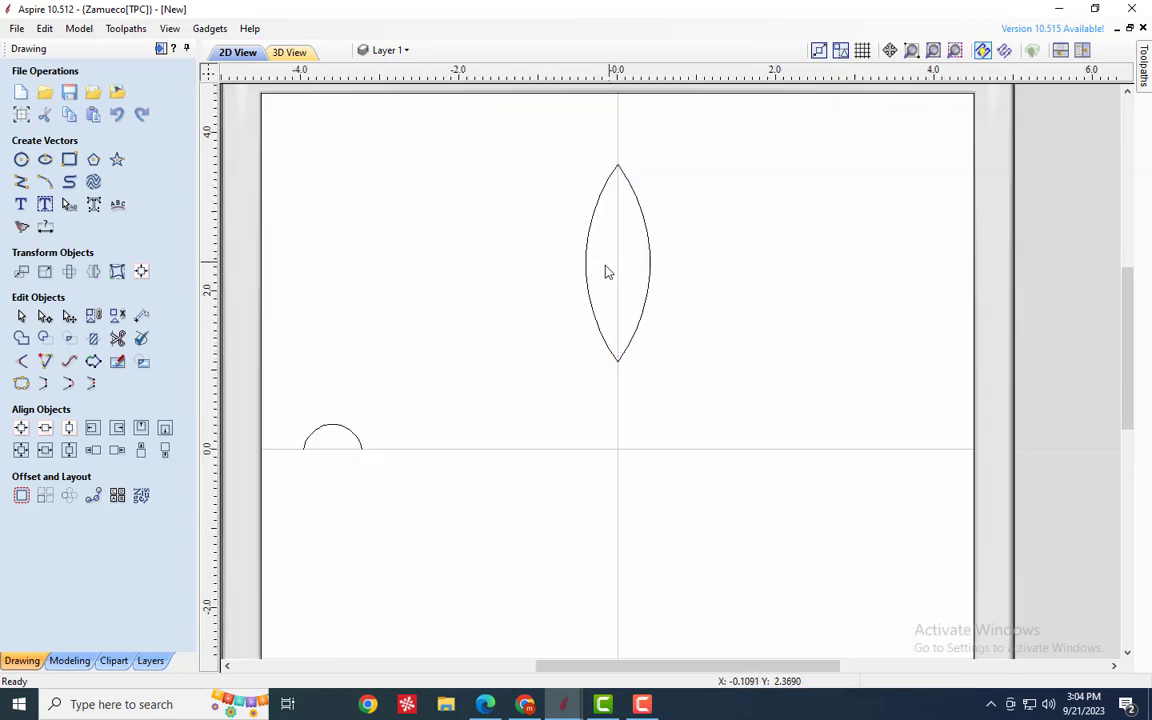
{"action": "left_click", "coordinate": [45, 183]}
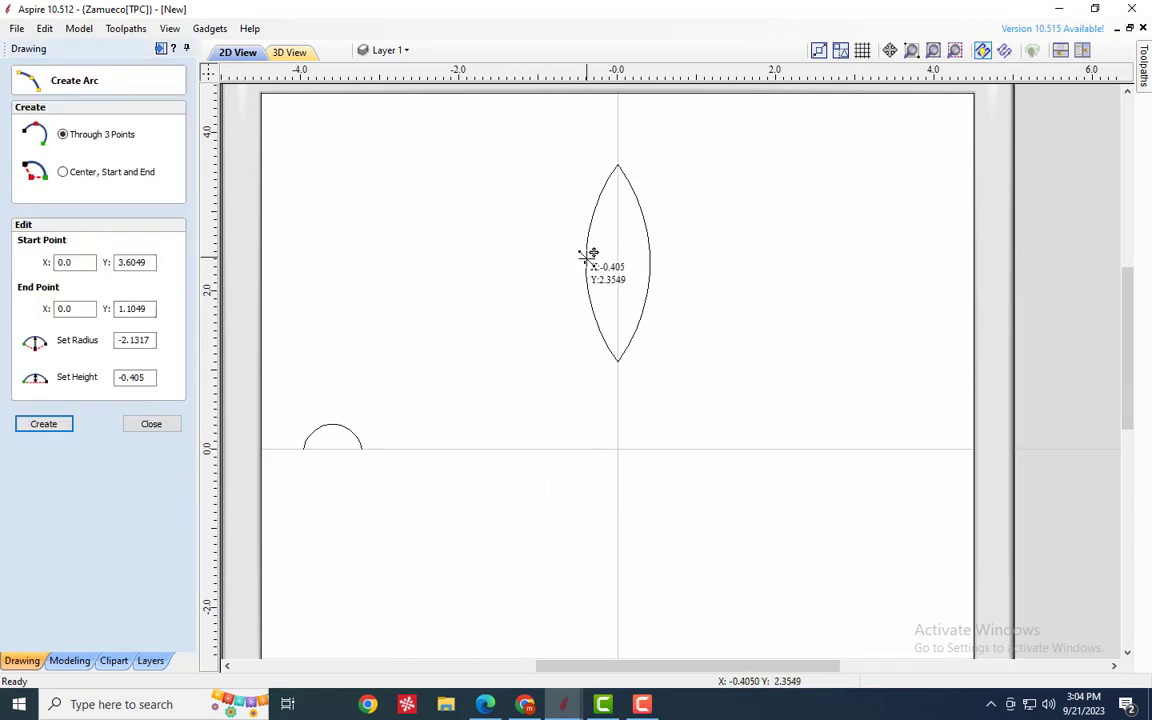
{"action": "left_click", "coordinate": [651, 255]}
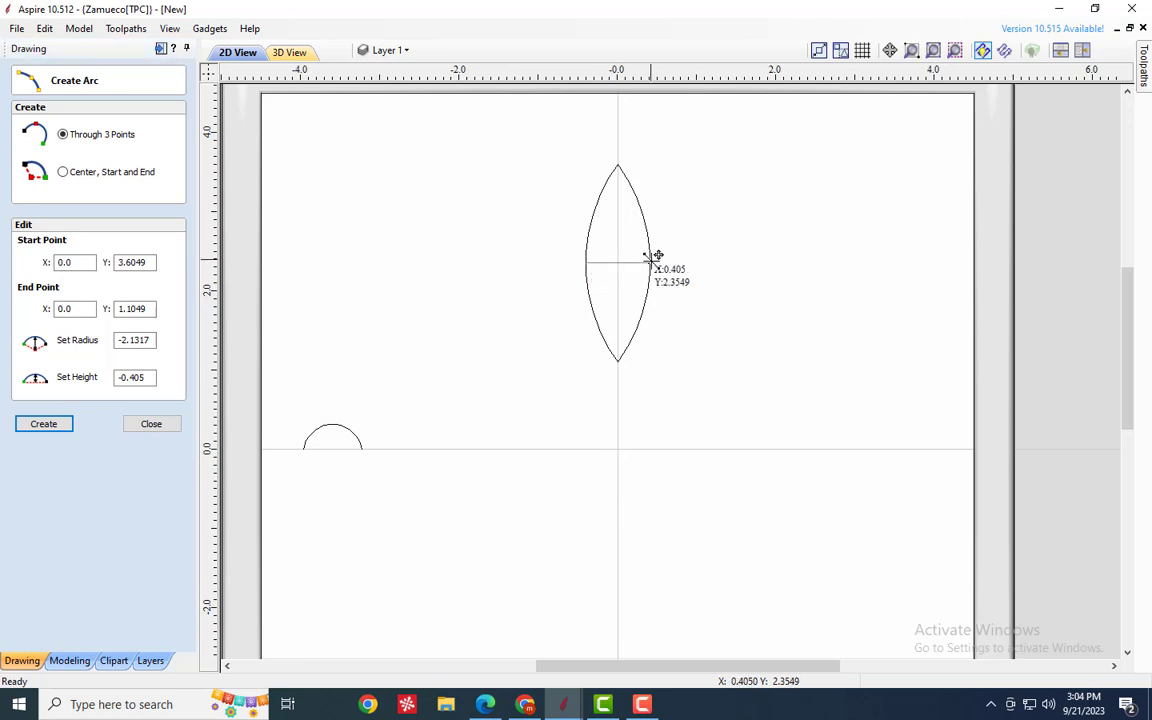
{"action": "left_click", "coordinate": [622, 247]}
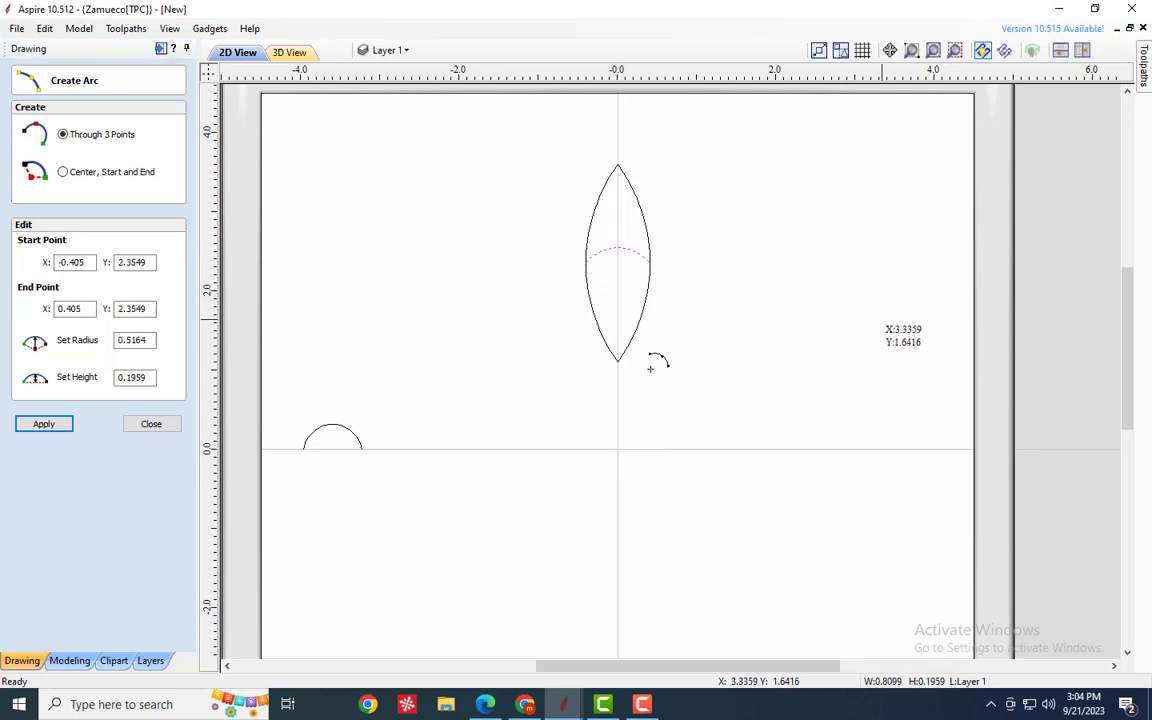
{"action": "left_click", "coordinate": [151, 423]}
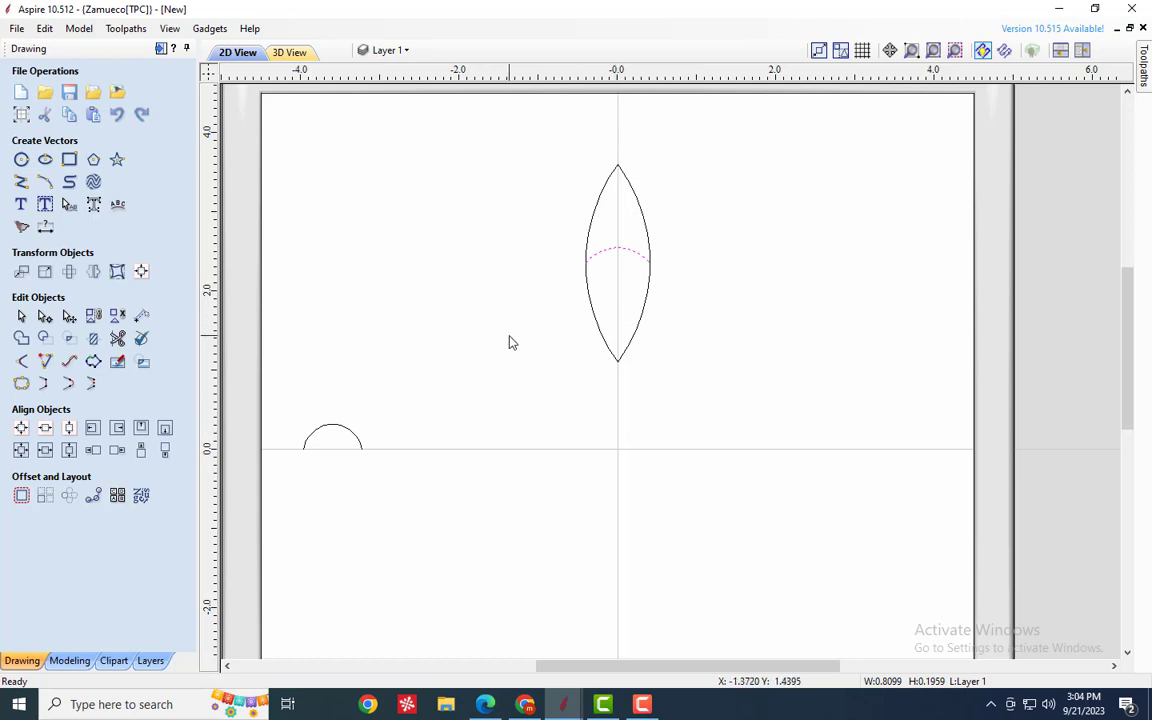
{"action": "left_click", "coordinate": [596, 175]}
- Tile the 2D and 3D views one above the other, with the 2D view focused on the petal
{"action": "scroll", "coordinate": [604, 185], "scroll_direction": "down", "scroll_amount": 2}
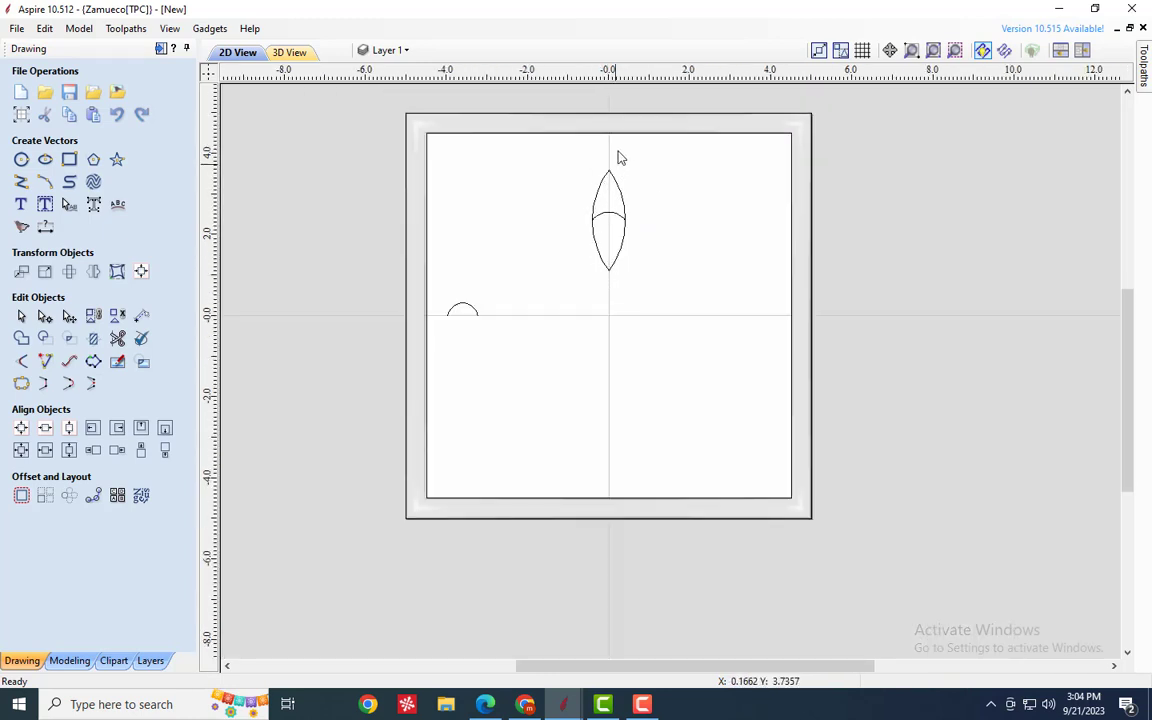
{"action": "scroll", "coordinate": [617, 157], "scroll_direction": "up", "scroll_amount": 1}
{"action": "left_click", "coordinate": [289, 52]}
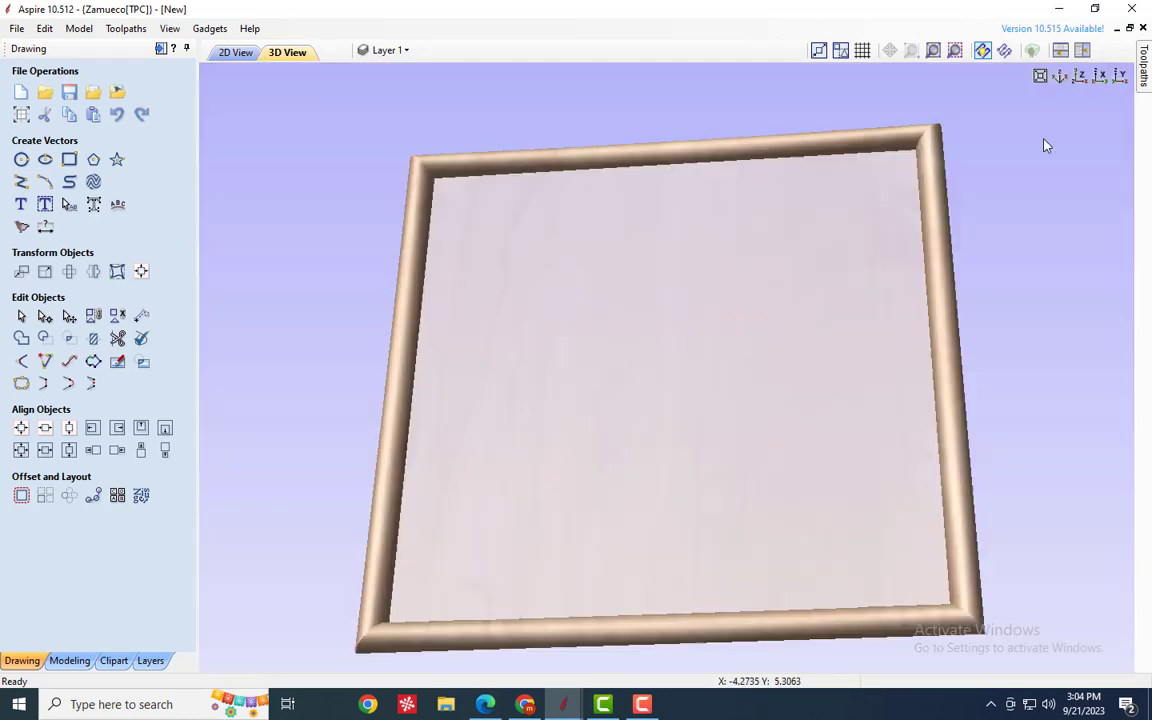
{"action": "left_click", "coordinate": [1061, 50]}
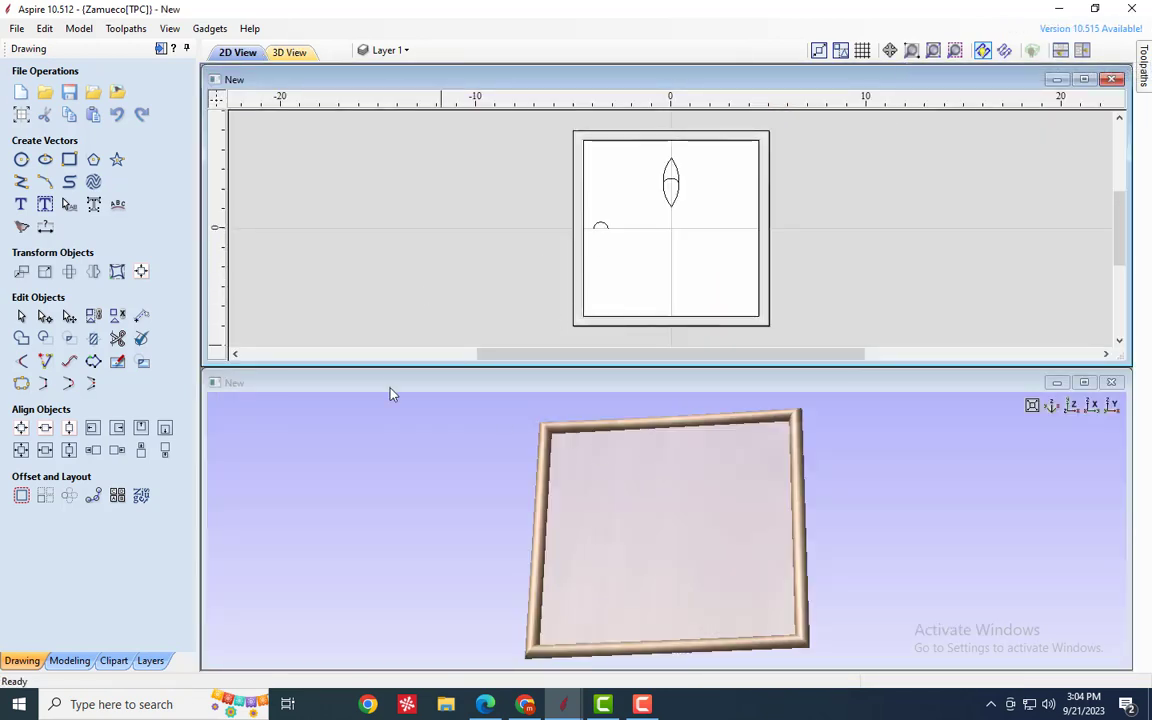
{"action": "scroll", "coordinate": [671, 166], "scroll_direction": "up", "scroll_amount": 2}
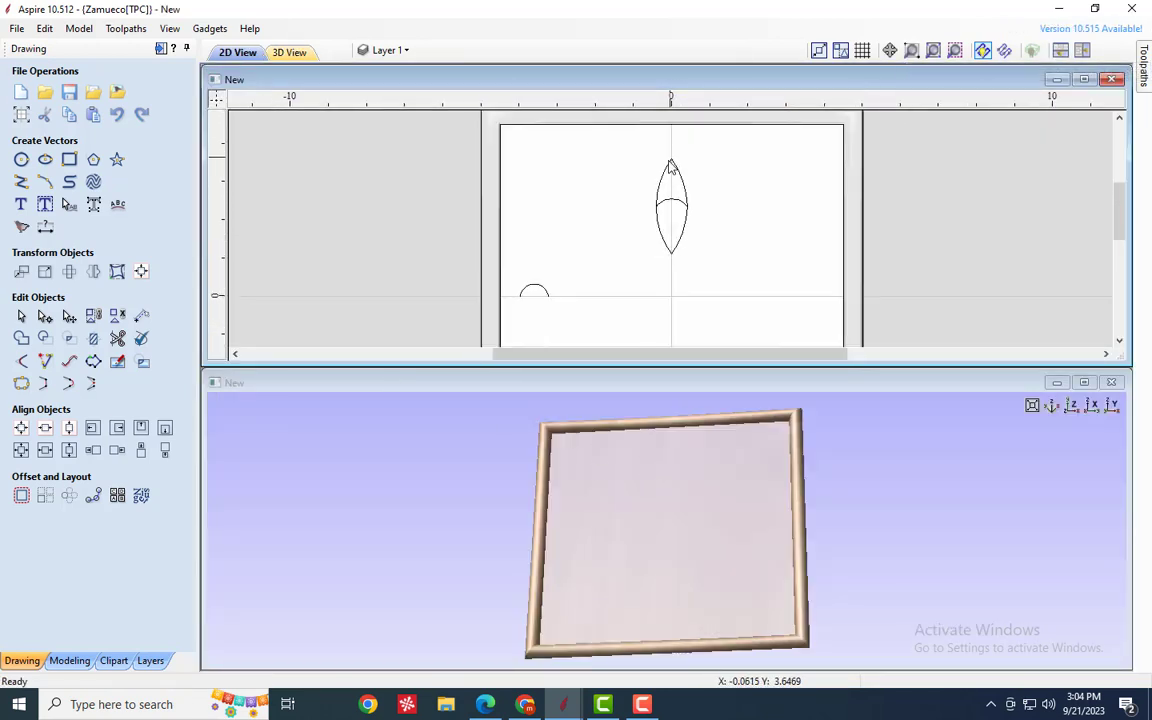
{"action": "scroll", "coordinate": [671, 166], "scroll_direction": "up", "scroll_amount": 2}
- Create a raised petal with Two Rail Sweep, using its two side arcs as drive rails and the cross arc as cross section, and inspect it in 3D
{"action": "left_click", "coordinate": [69, 660]}
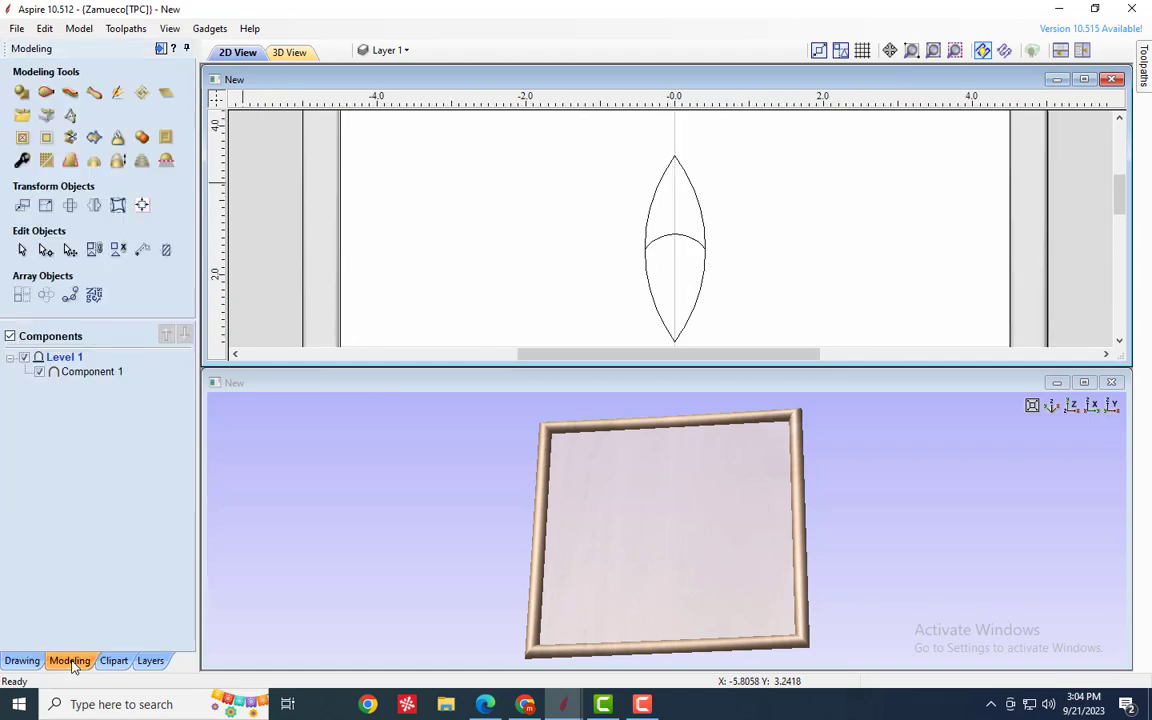
{"action": "left_click", "coordinate": [46, 92]}
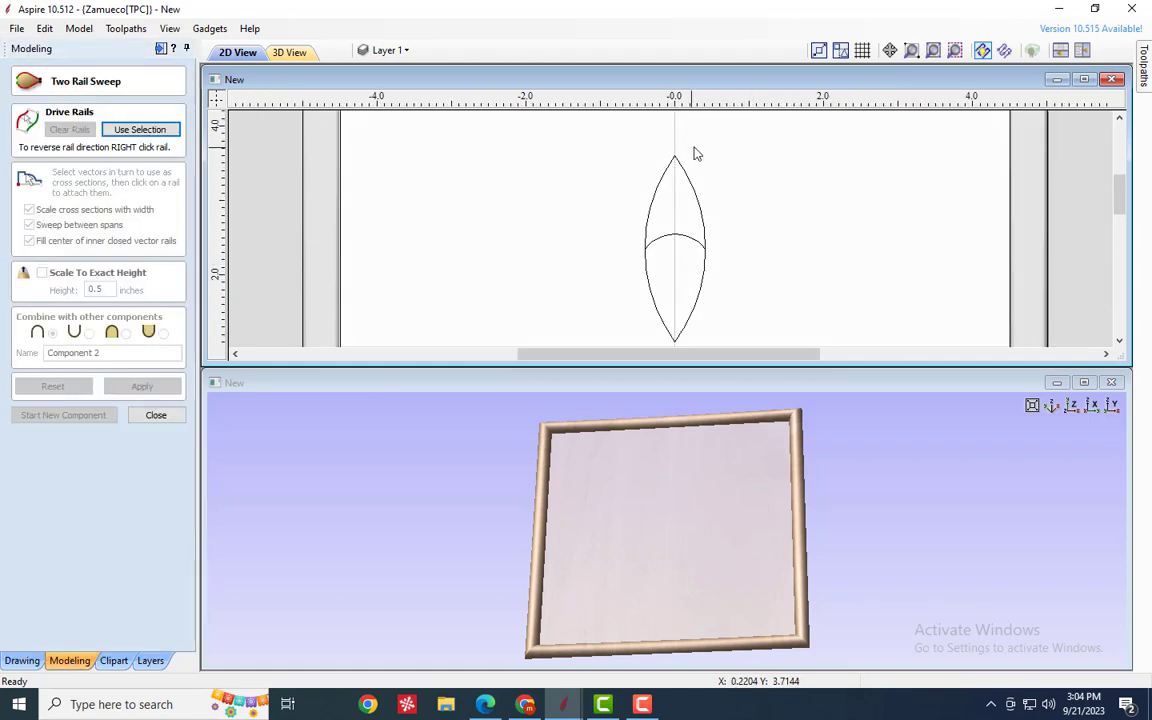
{"action": "left_click_drag", "start_coordinate": [697, 153], "coordinate": [620, 183]}
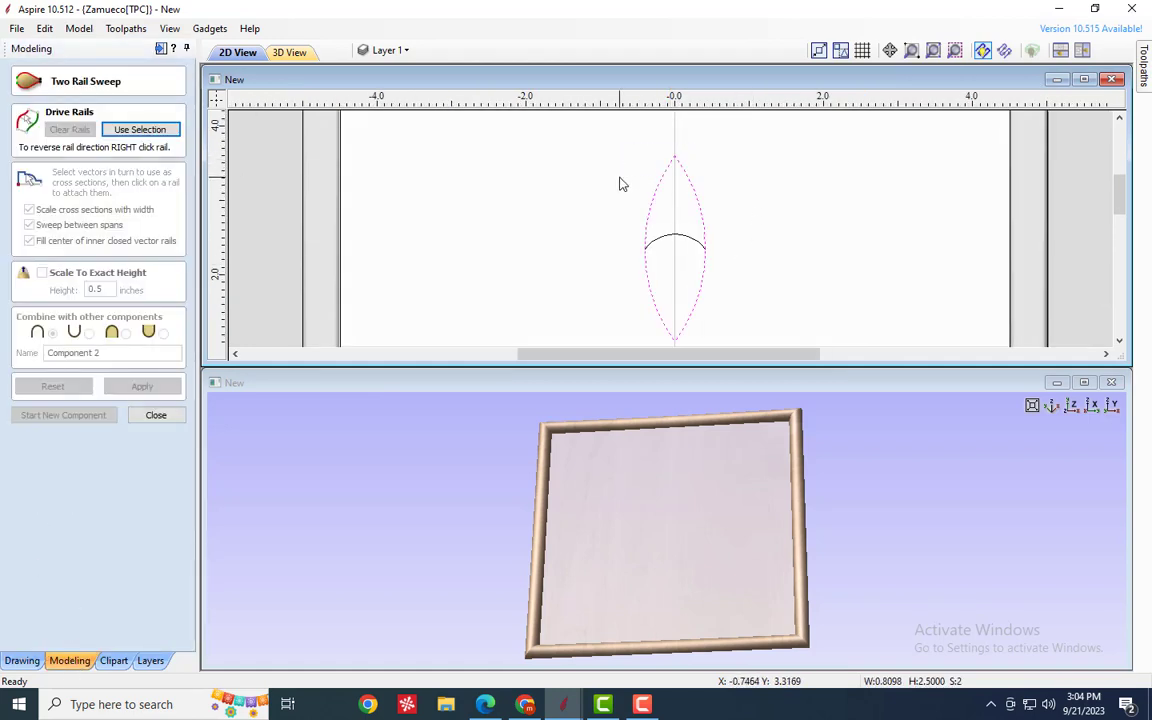
{"action": "left_click", "coordinate": [130, 131]}
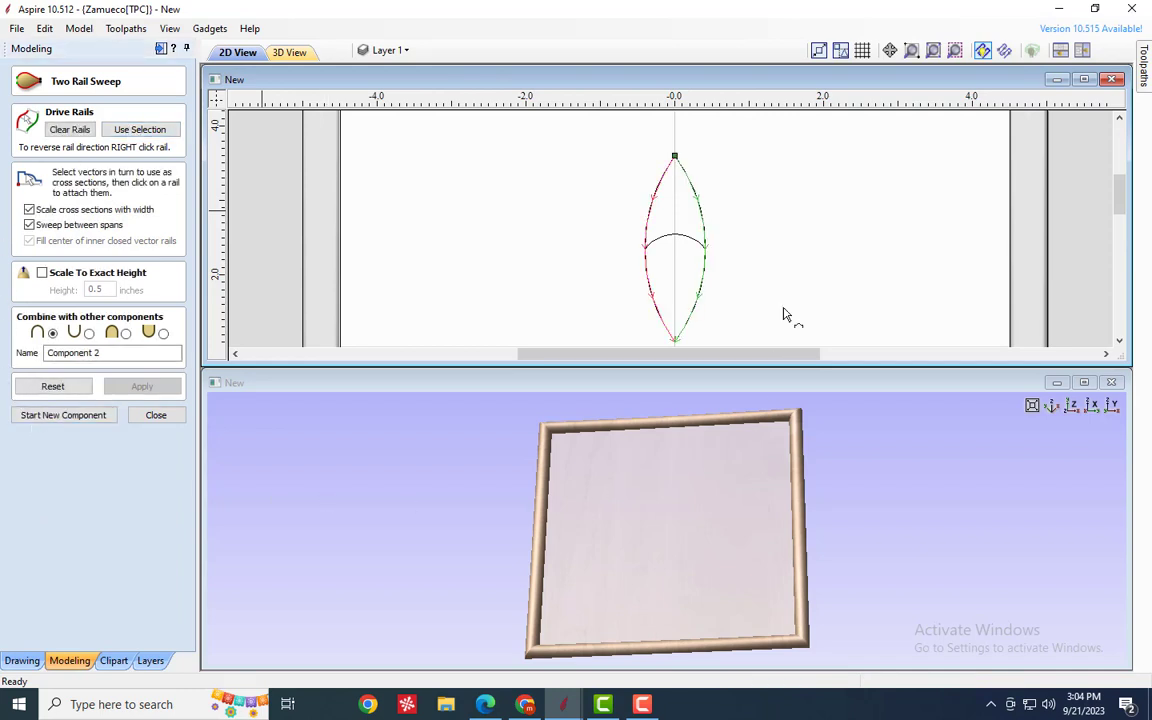
{"action": "left_click", "coordinate": [678, 239]}
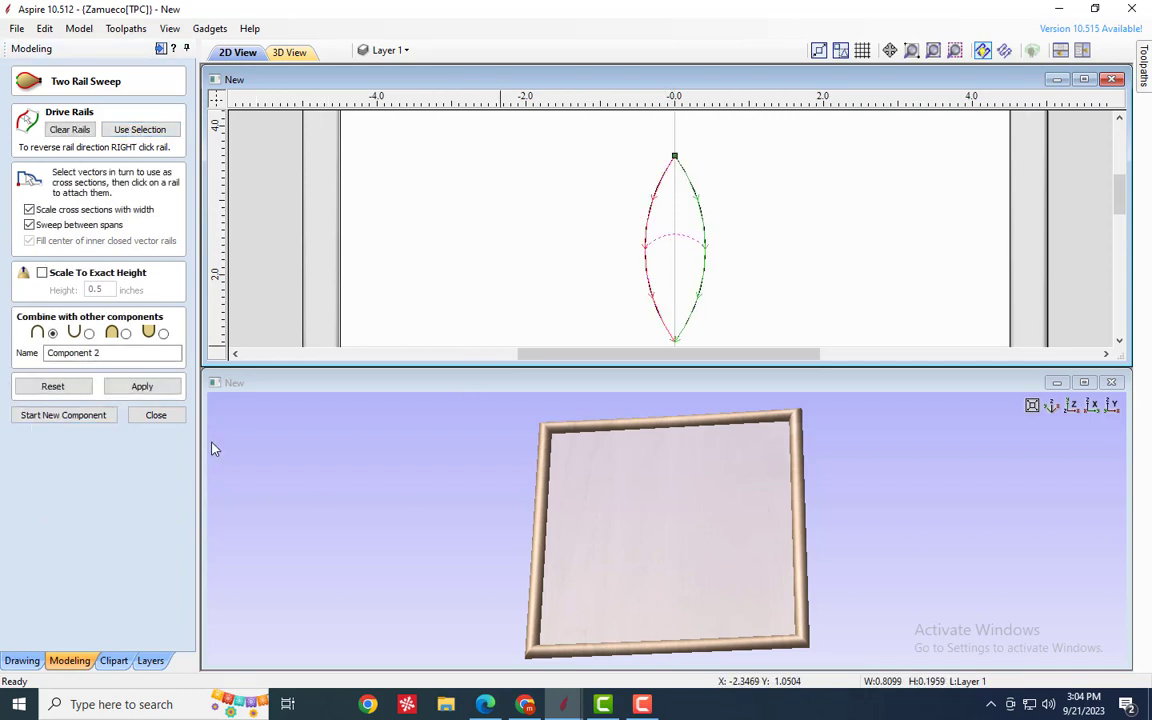
{"action": "left_click", "coordinate": [141, 387]}
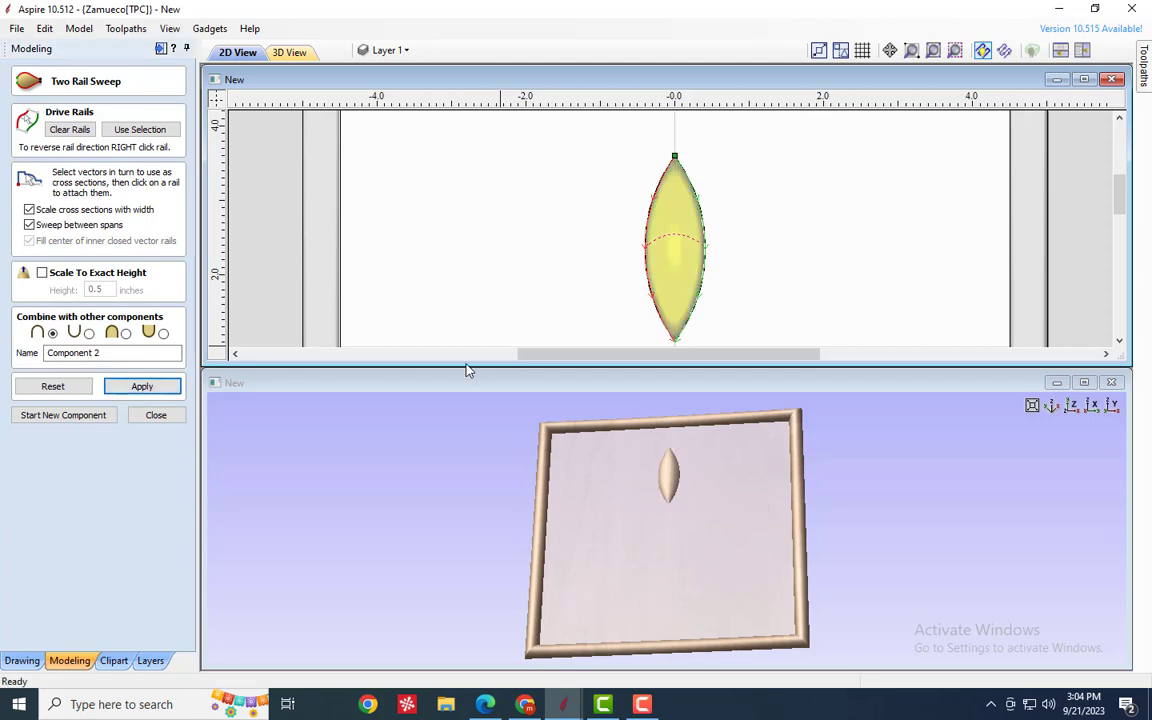
{"action": "left_click_drag", "start_coordinate": [656, 478], "coordinate": [612, 463]}
{"action": "scroll", "coordinate": [676, 462], "scroll_direction": "up", "scroll_amount": 5}
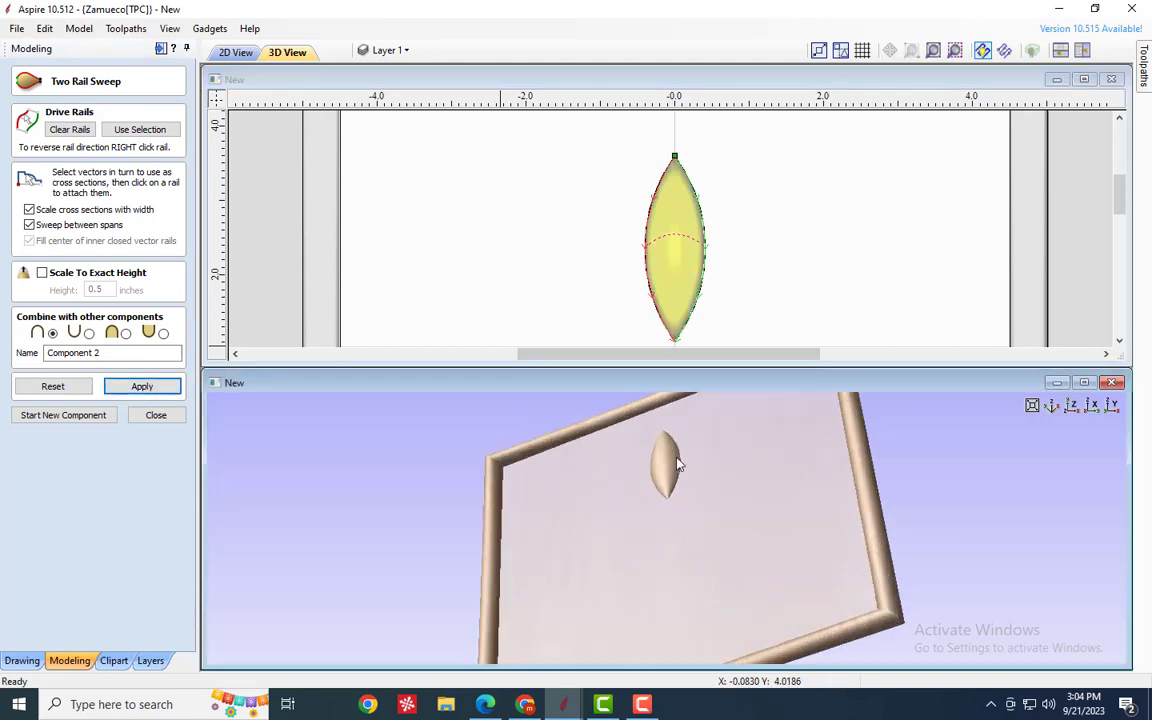
{"action": "scroll", "coordinate": [631, 452], "scroll_direction": "down", "scroll_amount": 4}
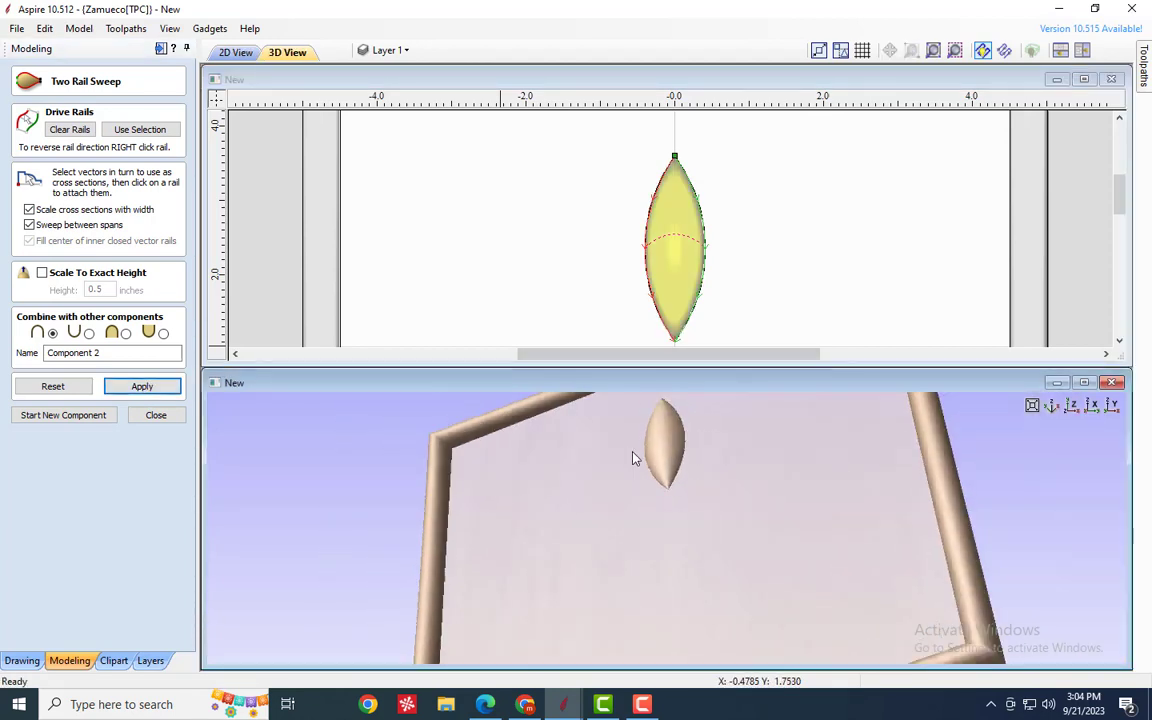
{"action": "left_click_drag", "start_coordinate": [660, 485], "coordinate": [905, 545]}
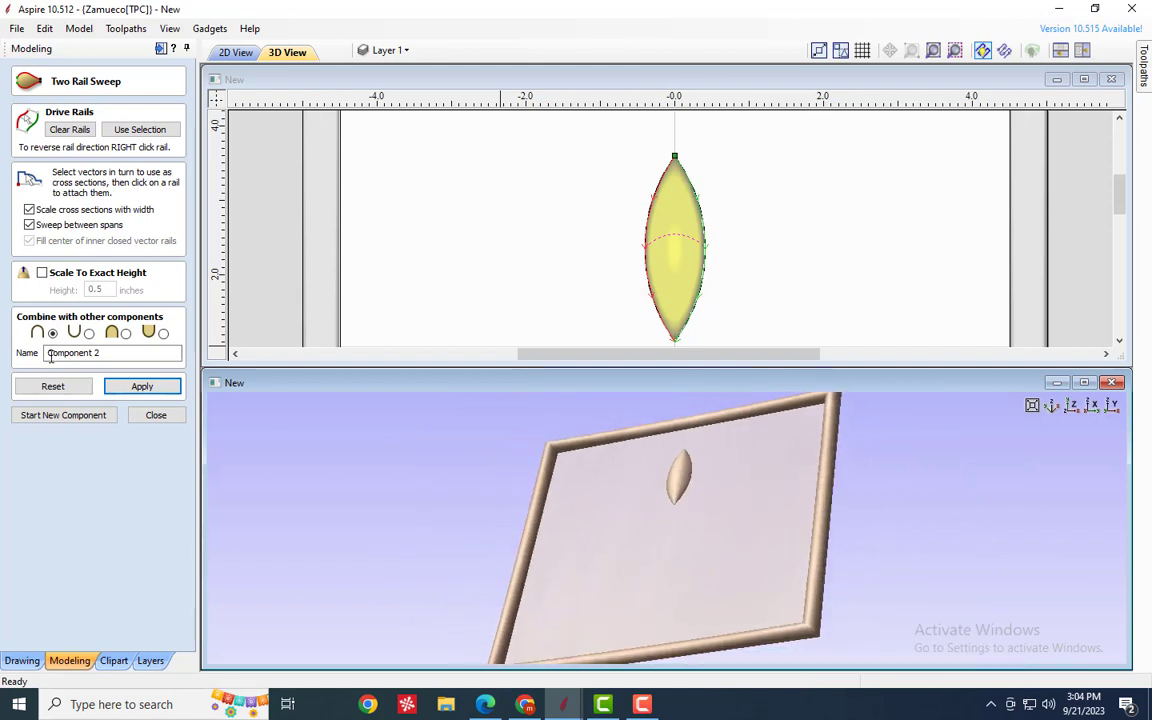
{"action": "left_click", "coordinate": [154, 416]}
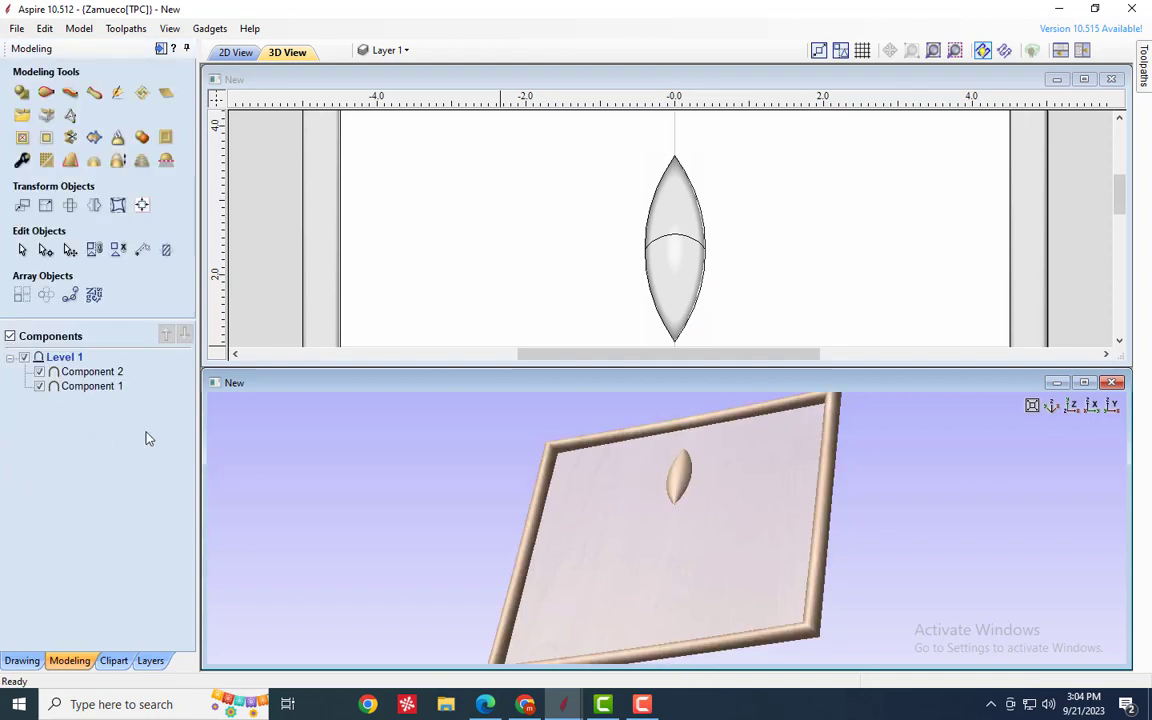
- Delete the swept petal component while keeping its outline vectors
{"action": "left_click", "coordinate": [90, 372]}
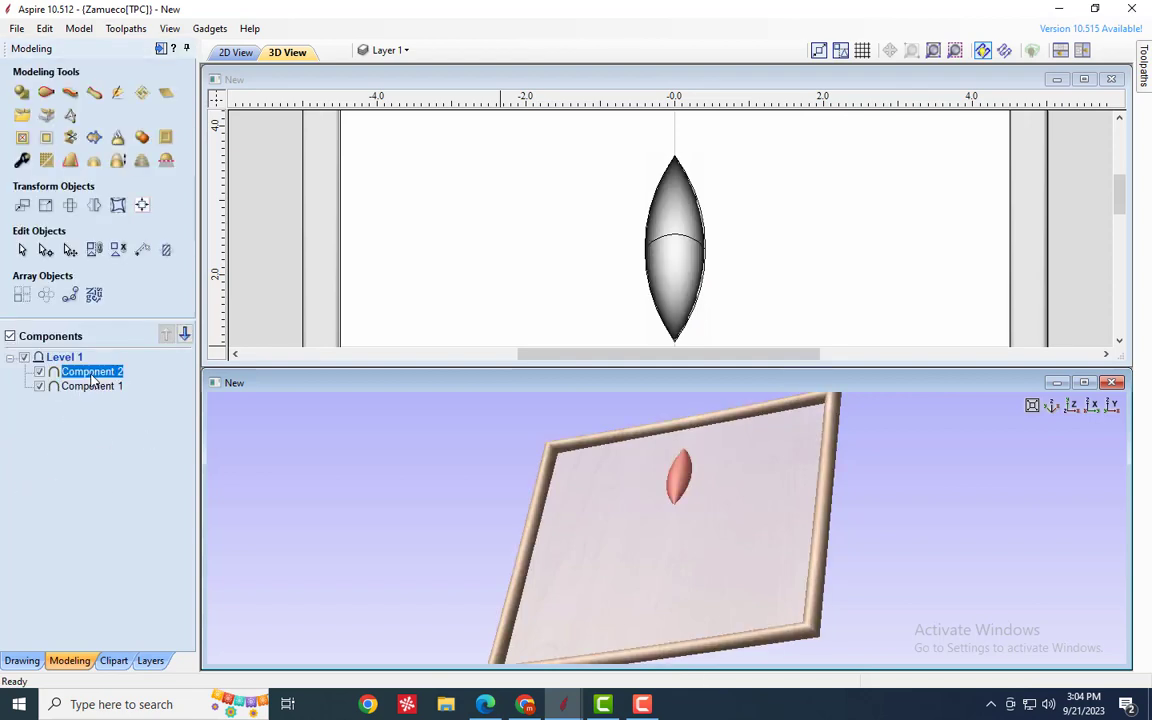
{"action": "key", "text": "Delete"}
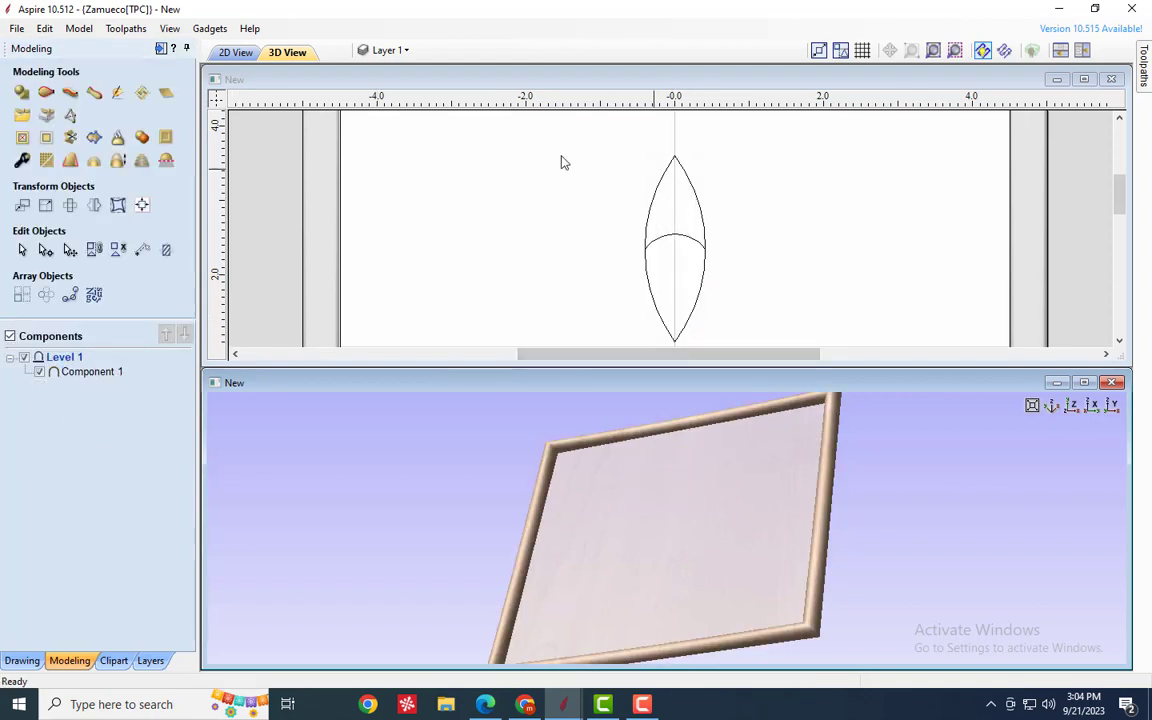
{"action": "left_click", "coordinate": [20, 661]}
{"action": "left_click", "coordinate": [20, 160]}
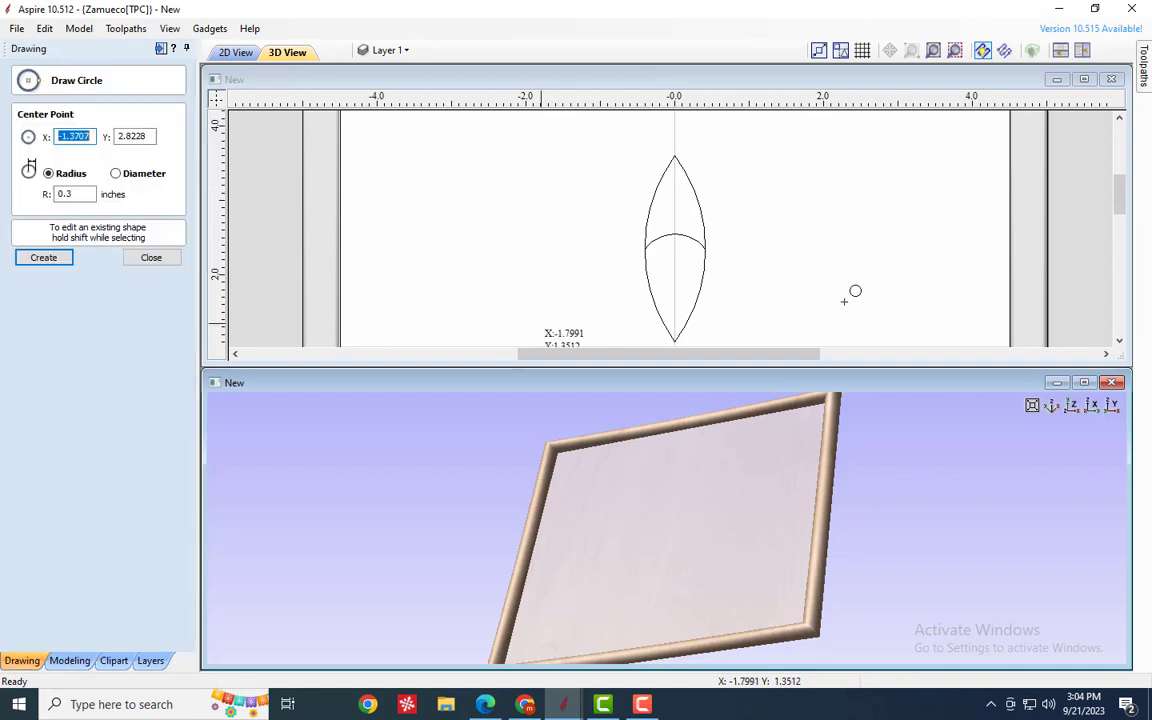
{"action": "scroll", "coordinate": [676, 249], "scroll_direction": "up", "scroll_amount": 5}
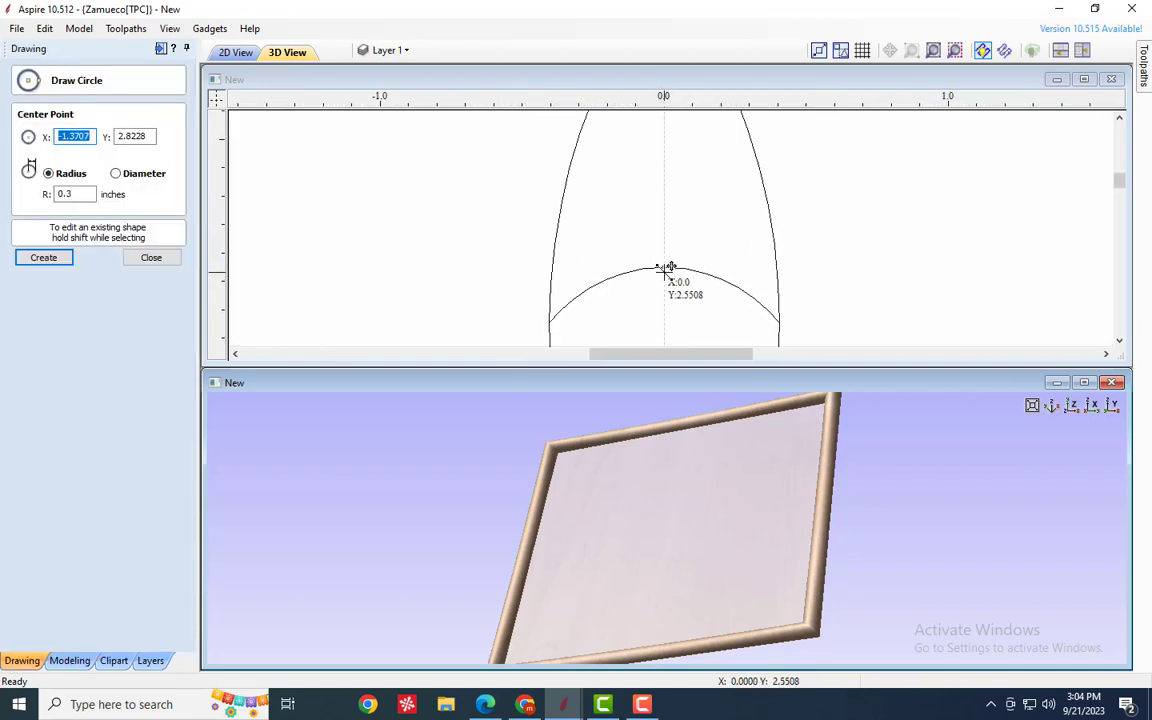
{"action": "left_click", "coordinate": [665, 267]}
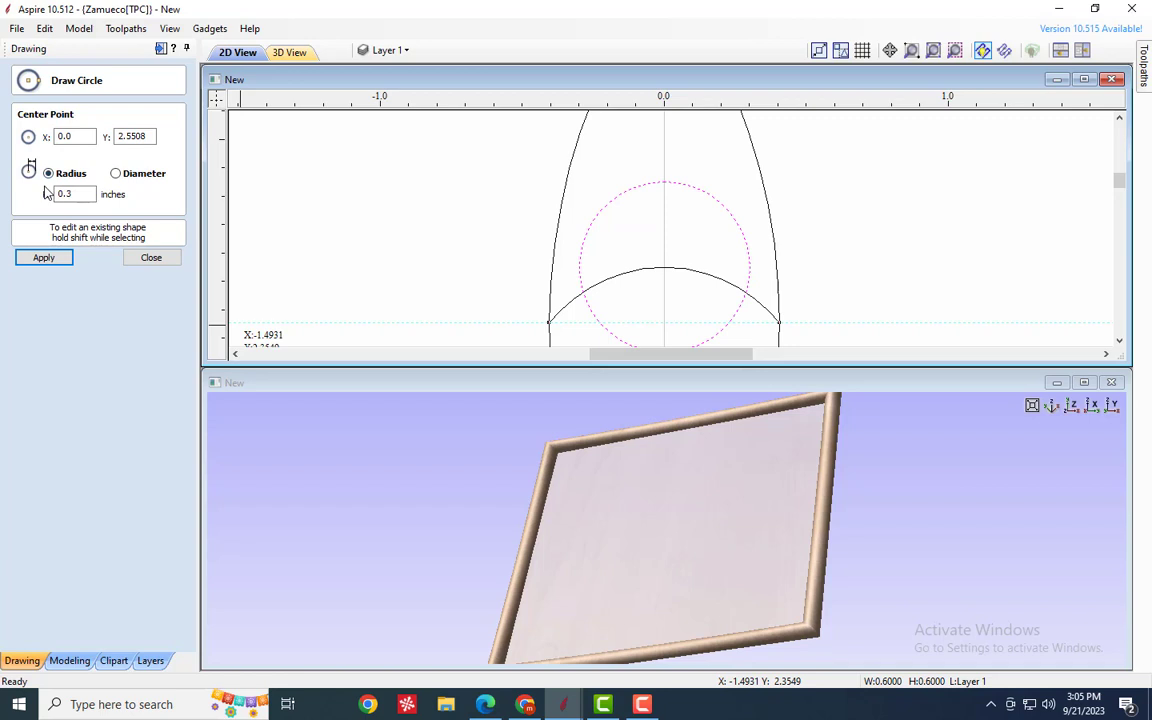
{"action": "left_click", "coordinate": [151, 257]}
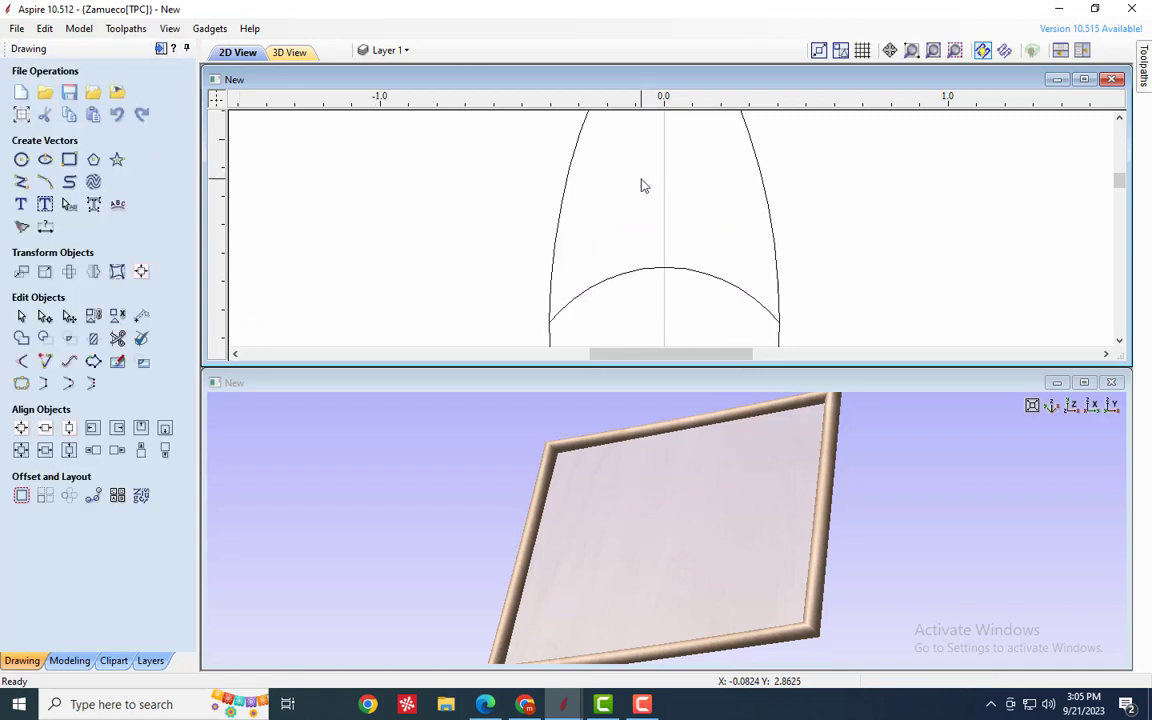
- Draw a circle with a 0.05 inch radius centered on the peak of the petal's cross arc
{"action": "left_click", "coordinate": [21, 159]}
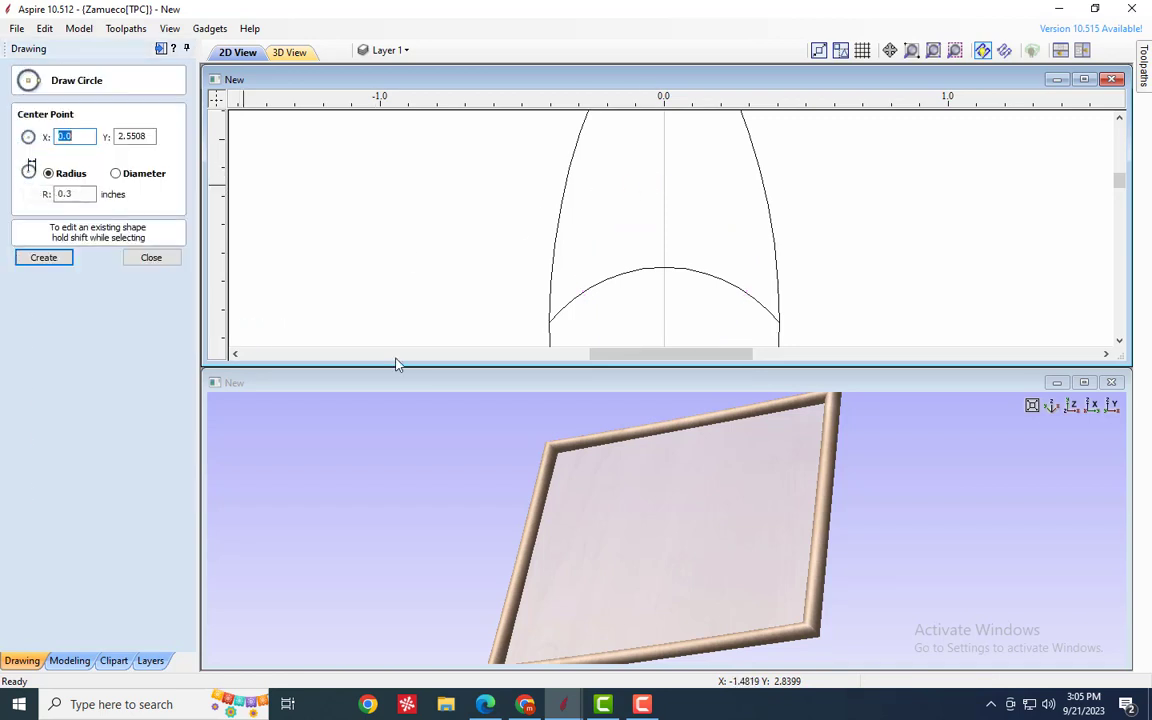
{"action": "left_click", "coordinate": [665, 266]}
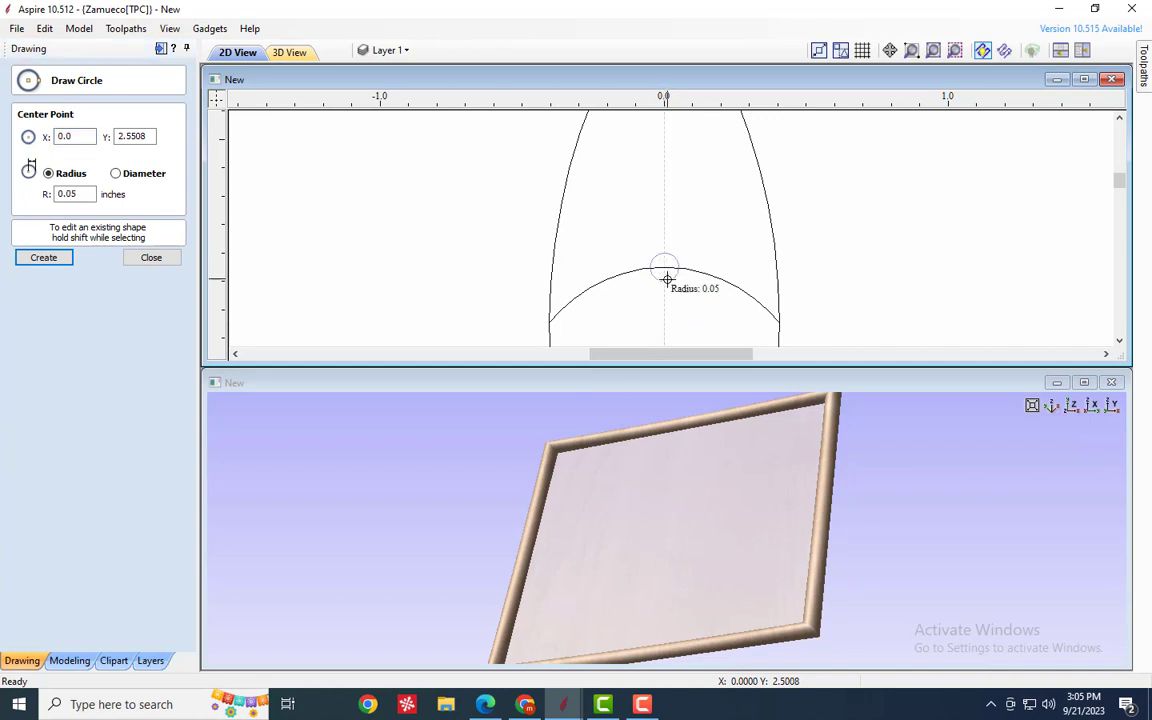
{"action": "left_click", "coordinate": [670, 284]}
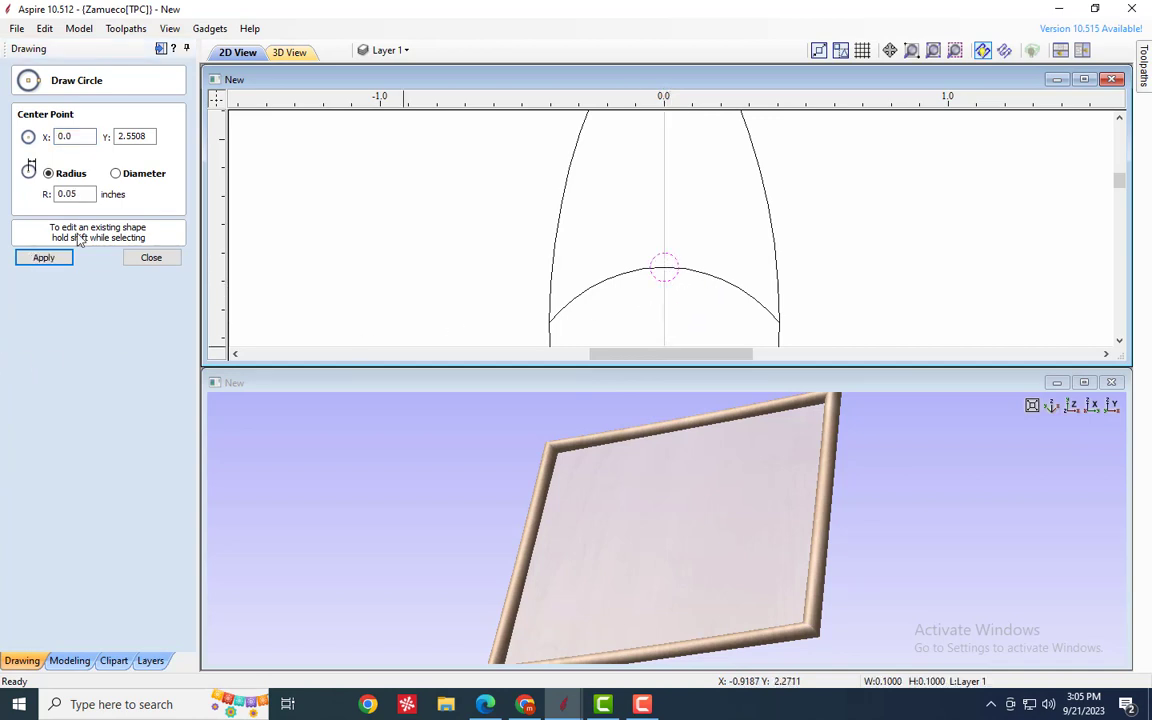
{"action": "left_click", "coordinate": [44, 257]}
{"action": "left_click", "coordinate": [151, 257]}
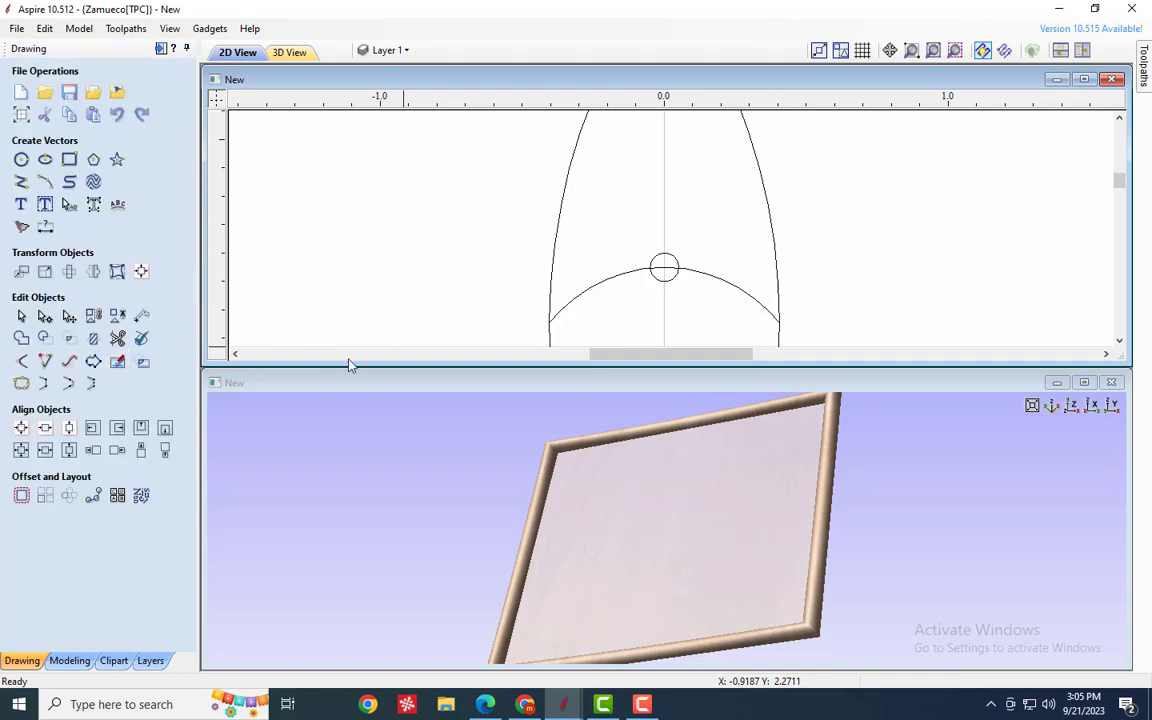
- Trim away the lower half of the small circle and the arc segment inside it, forming a cross section with a central bump
{"action": "left_click", "coordinate": [94, 203]}
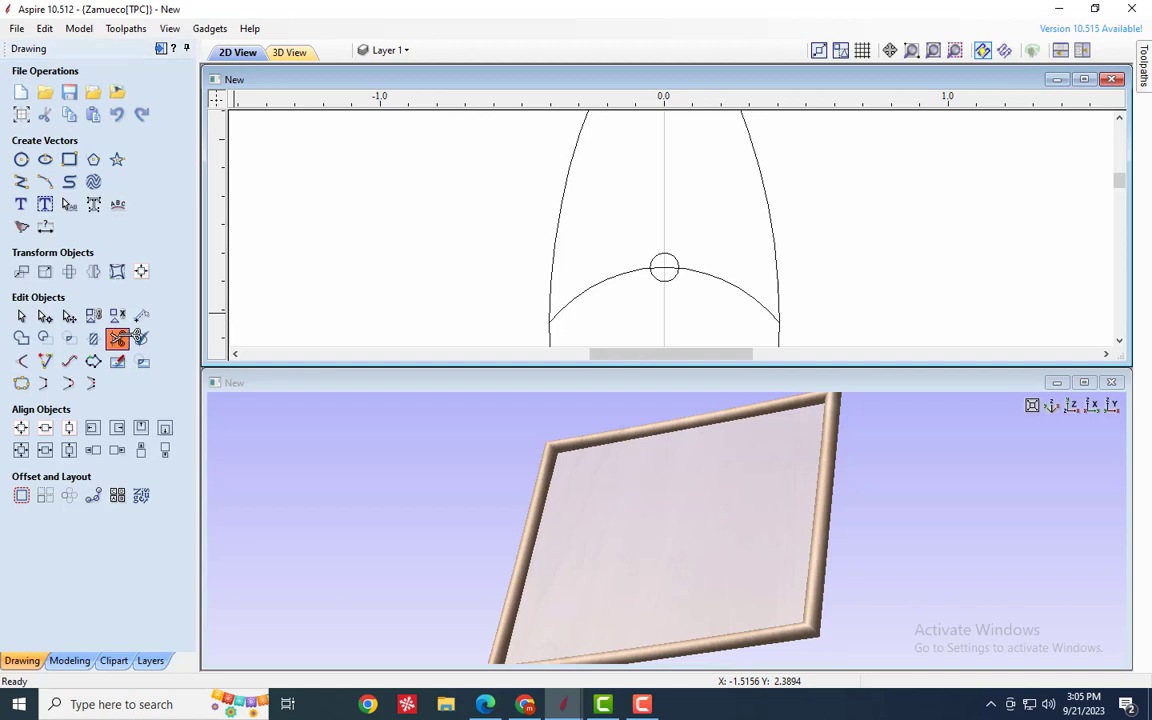
{"action": "left_click", "coordinate": [119, 337]}
{"action": "left_click", "coordinate": [659, 281]}
{"action": "left_click", "coordinate": [662, 268]}
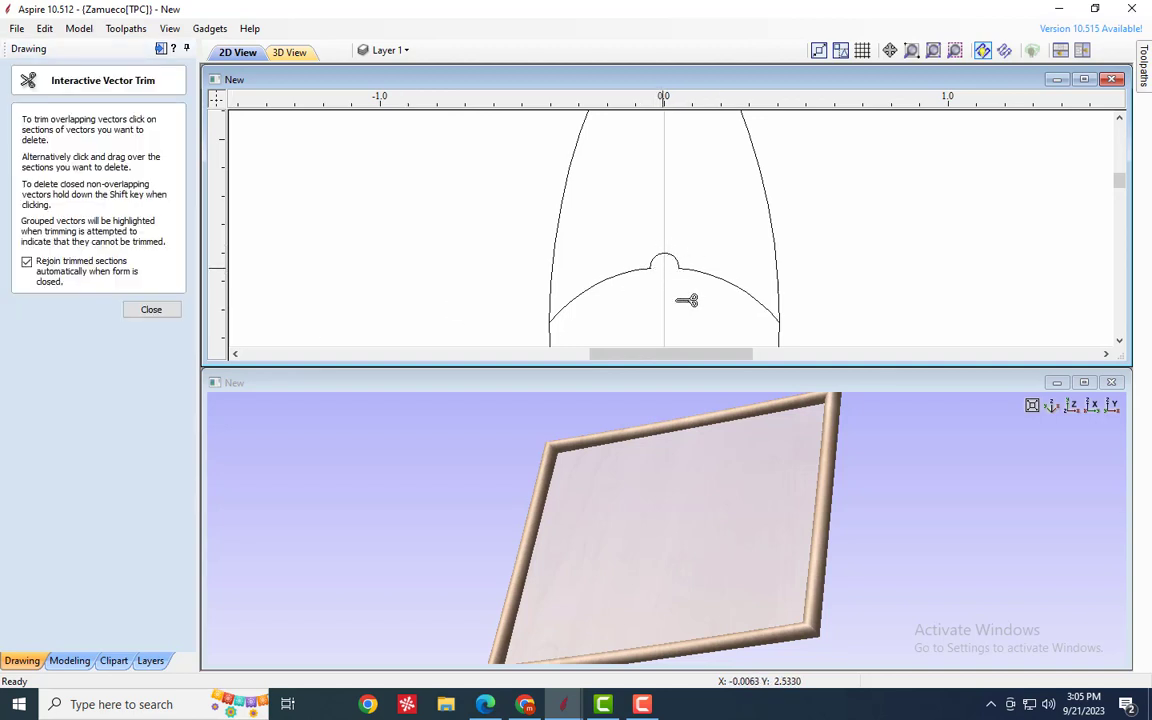
{"action": "scroll", "coordinate": [681, 288], "scroll_direction": "up", "scroll_amount": 5}
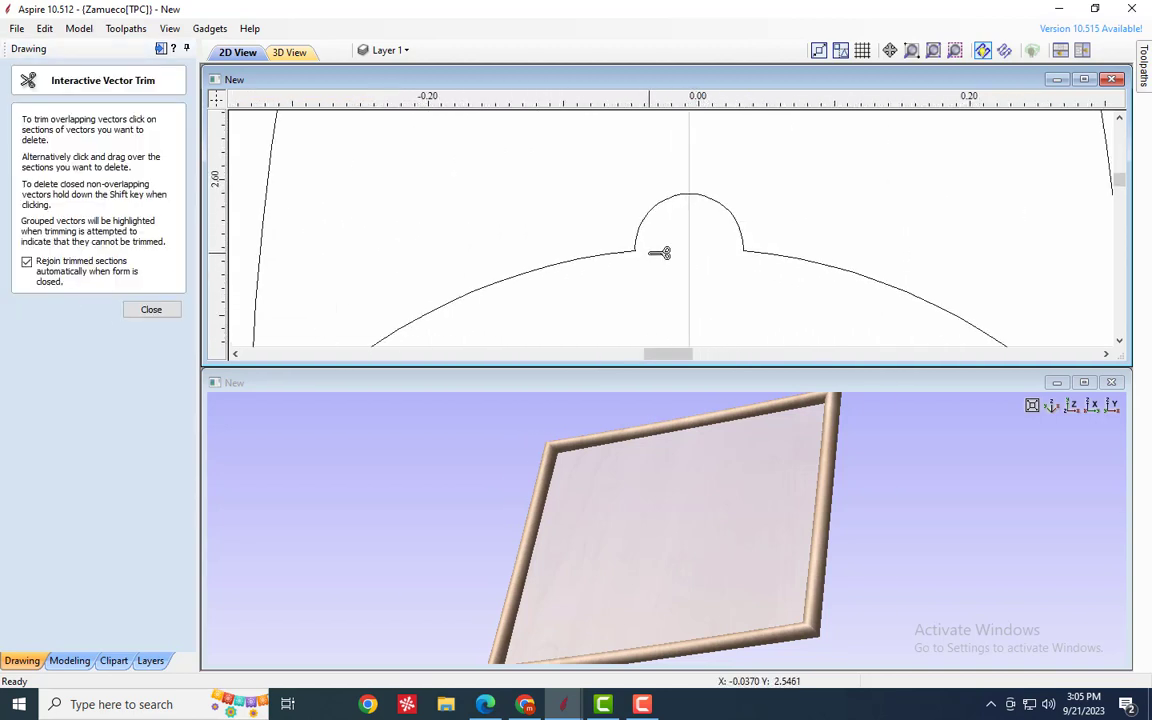
{"action": "scroll", "coordinate": [645, 252], "scroll_direction": "up", "scroll_amount": 5}
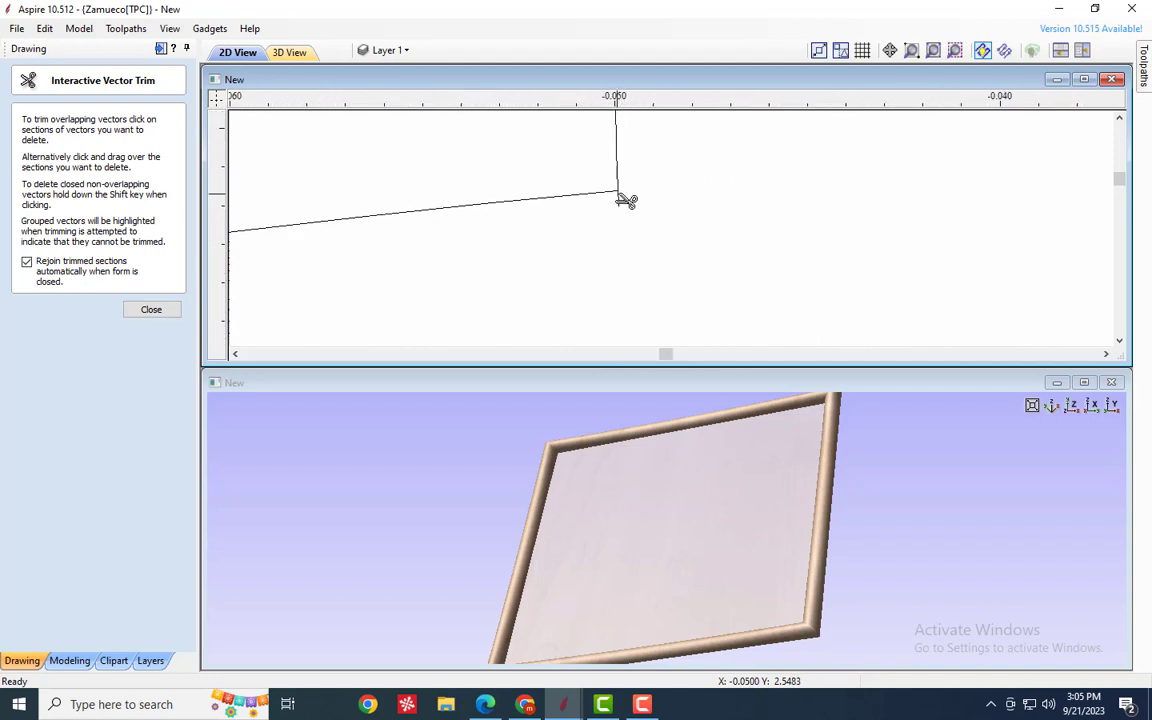
{"action": "left_click", "coordinate": [617, 195]}
{"action": "scroll", "coordinate": [595, 225], "scroll_direction": "down", "scroll_amount": 3}
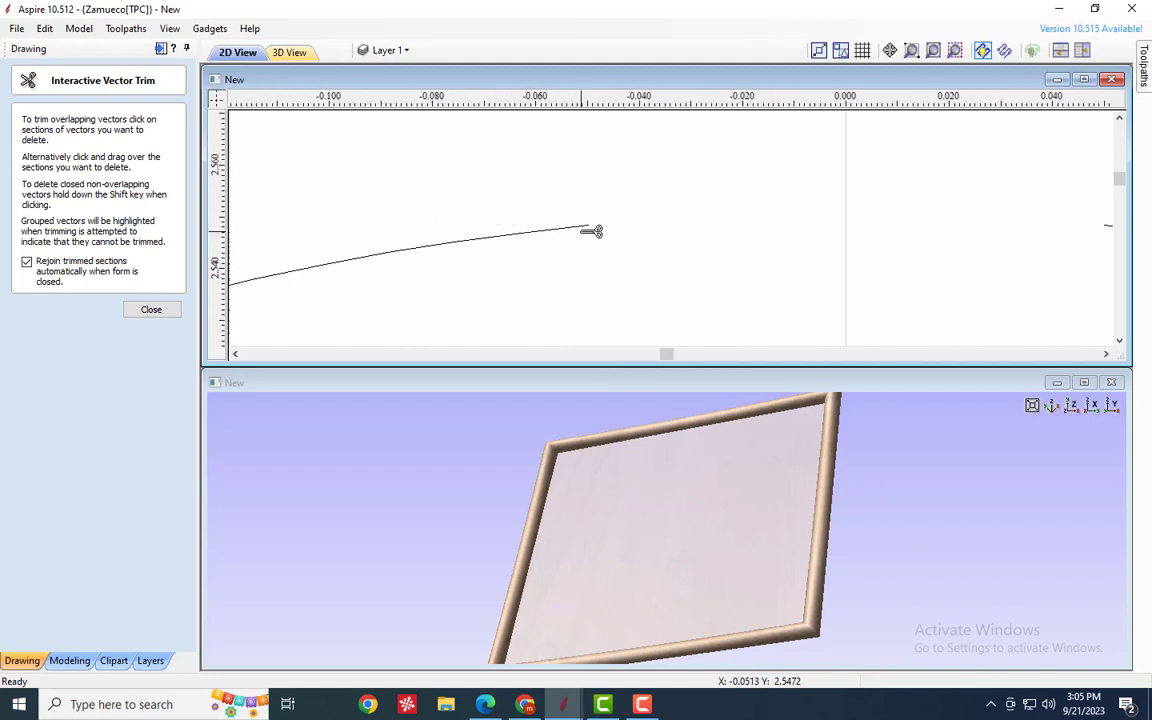
{"action": "scroll", "coordinate": [595, 233], "scroll_direction": "down", "scroll_amount": 4}
{"action": "scroll", "coordinate": [703, 192], "scroll_direction": "down", "scroll_amount": 2}
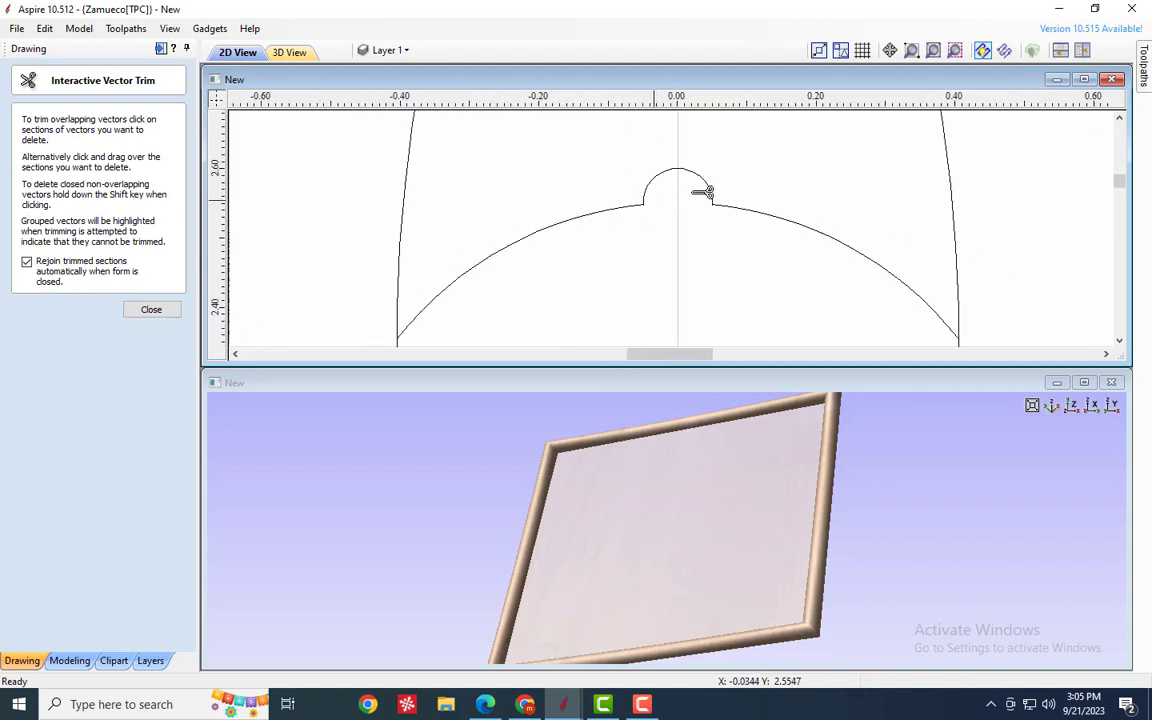
{"action": "left_click", "coordinate": [151, 309]}
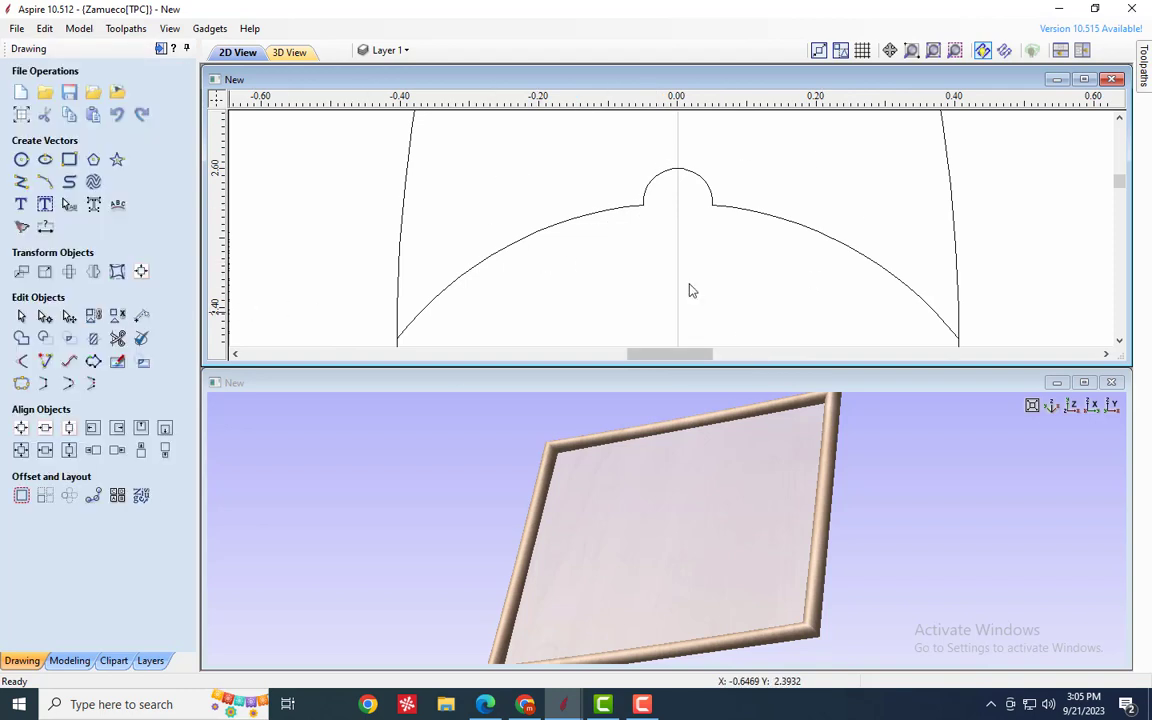
- Set the petal's two side arcs as the drive rails of a new Two Rail Sweep
{"action": "scroll", "coordinate": [689, 290], "scroll_direction": "down", "scroll_amount": 5}
{"action": "scroll", "coordinate": [680, 250], "scroll_direction": "up", "scroll_amount": 2}
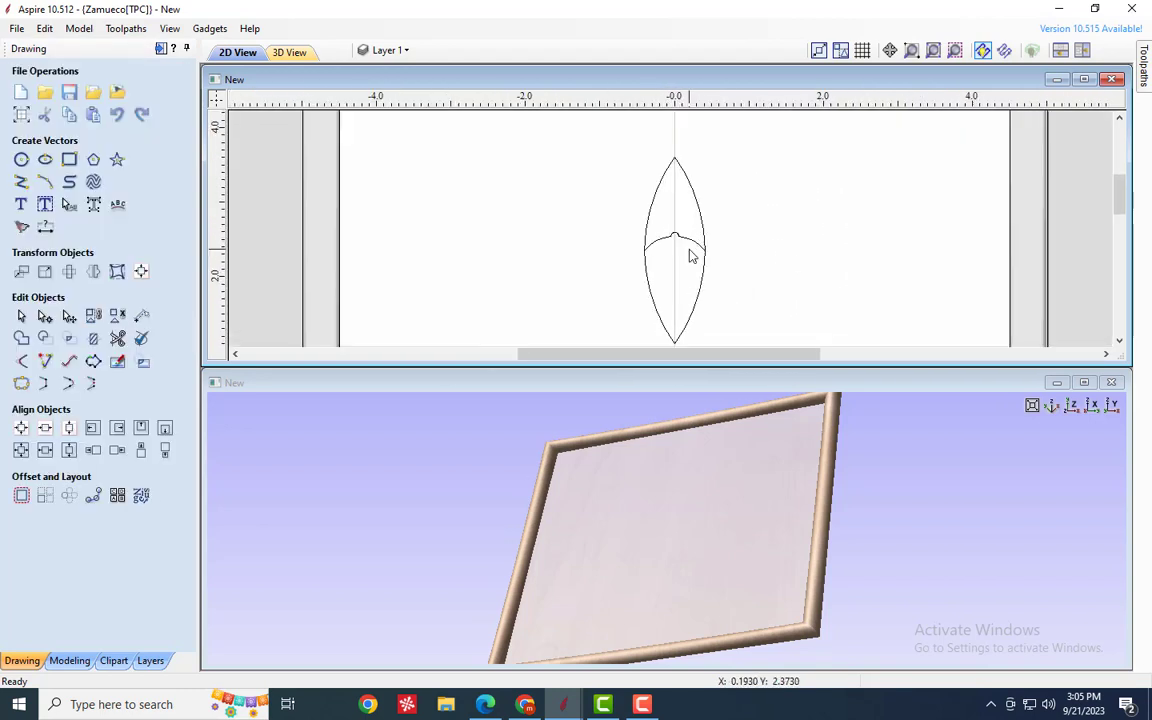
{"action": "scroll", "coordinate": [689, 255], "scroll_direction": "up", "scroll_amount": 3}
{"action": "left_click", "coordinate": [62, 660]}
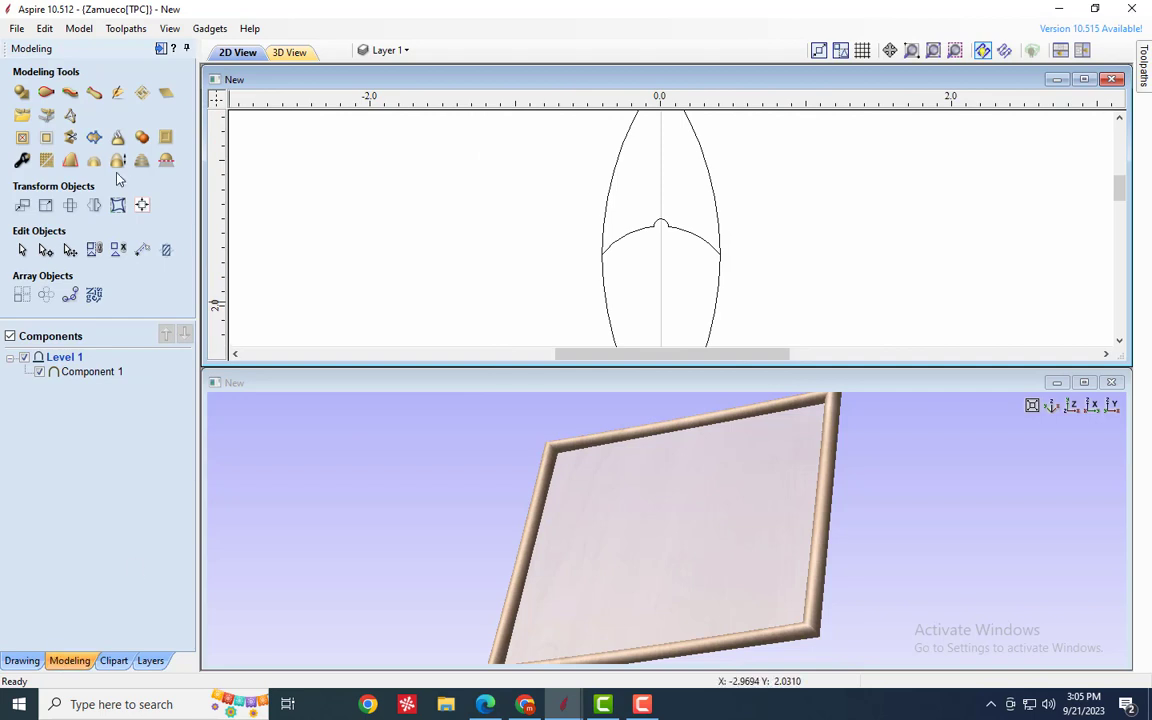
{"action": "left_click", "coordinate": [46, 92]}
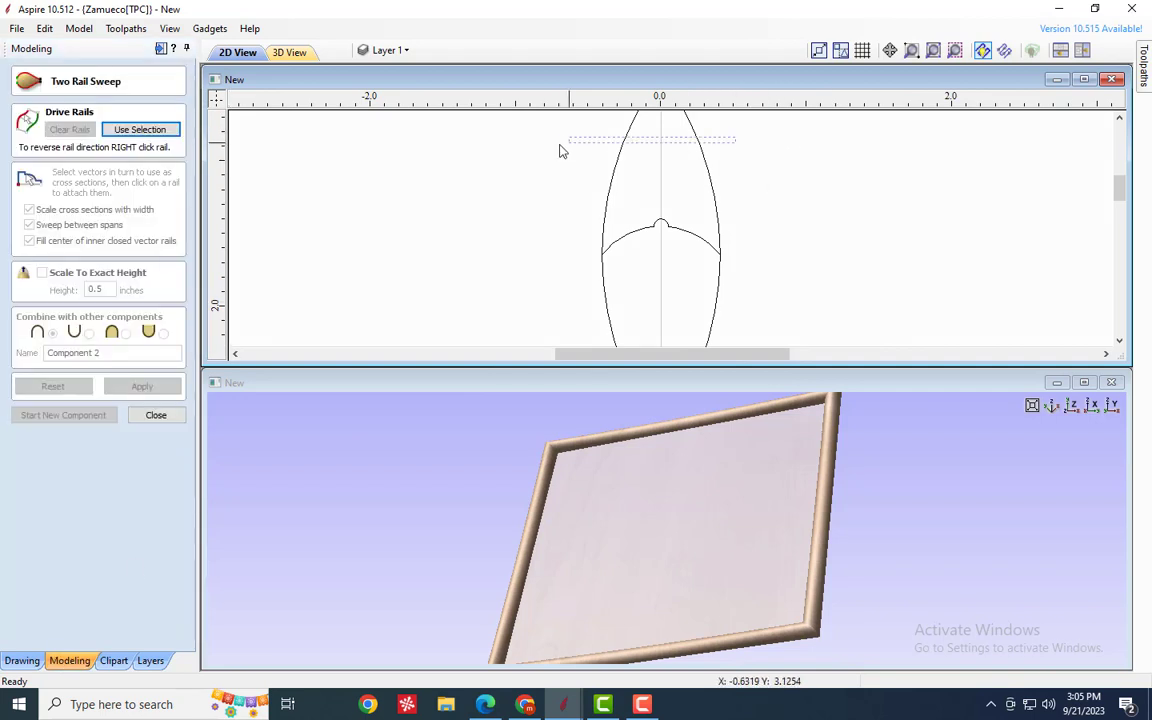
{"action": "left_click_drag", "start_coordinate": [560, 151], "coordinate": [558, 157]}
{"action": "scroll", "coordinate": [590, 297], "scroll_direction": "down", "scroll_amount": 2}
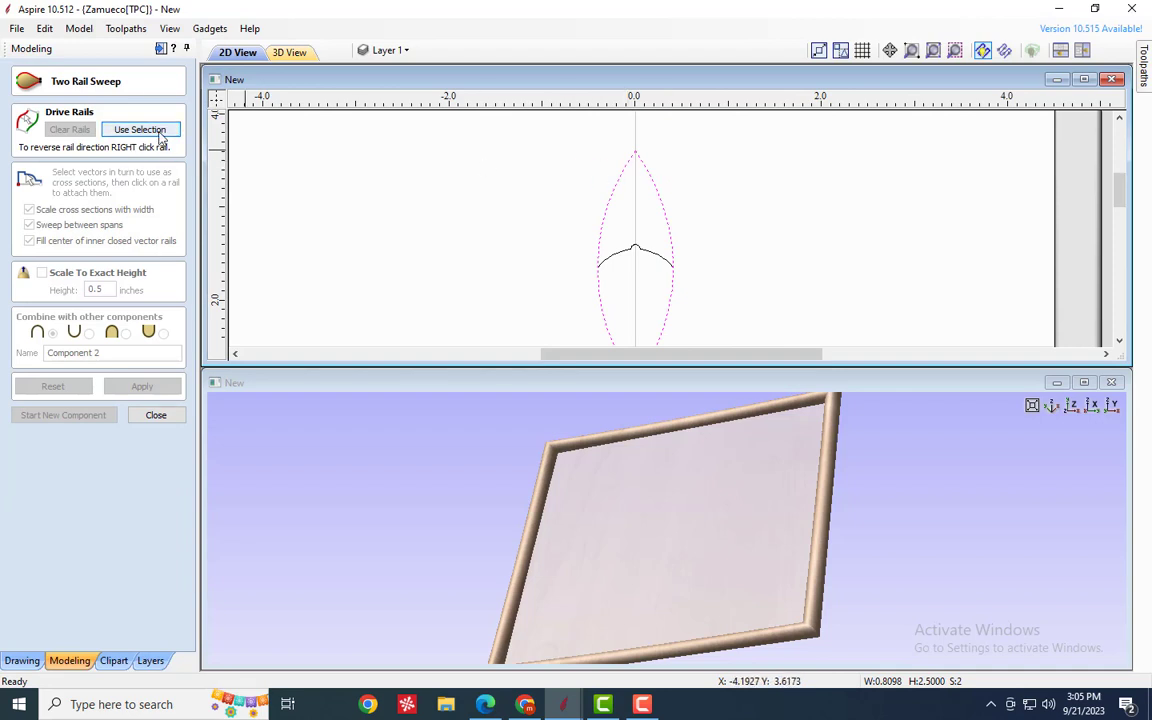
{"action": "left_click", "coordinate": [146, 131]}
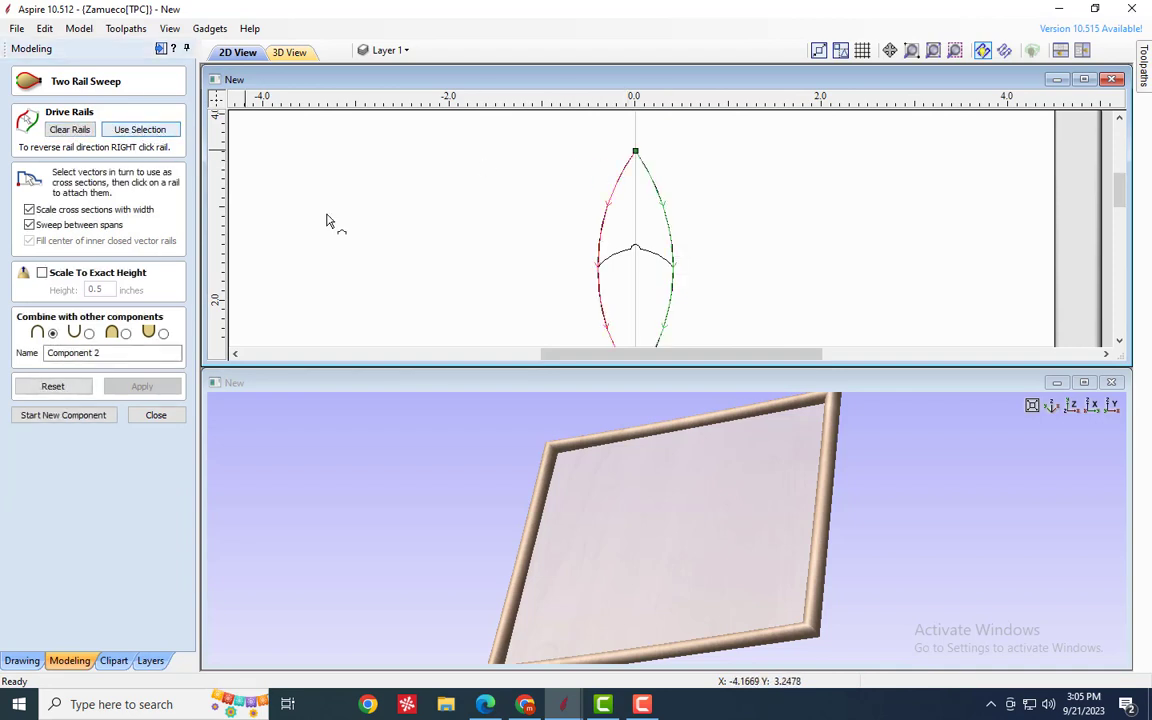
- Sweep the bumped cross arc along the rails with the merge combine mode, and inspect the ribbed petal in 3D
{"action": "left_click", "coordinate": [617, 254]}
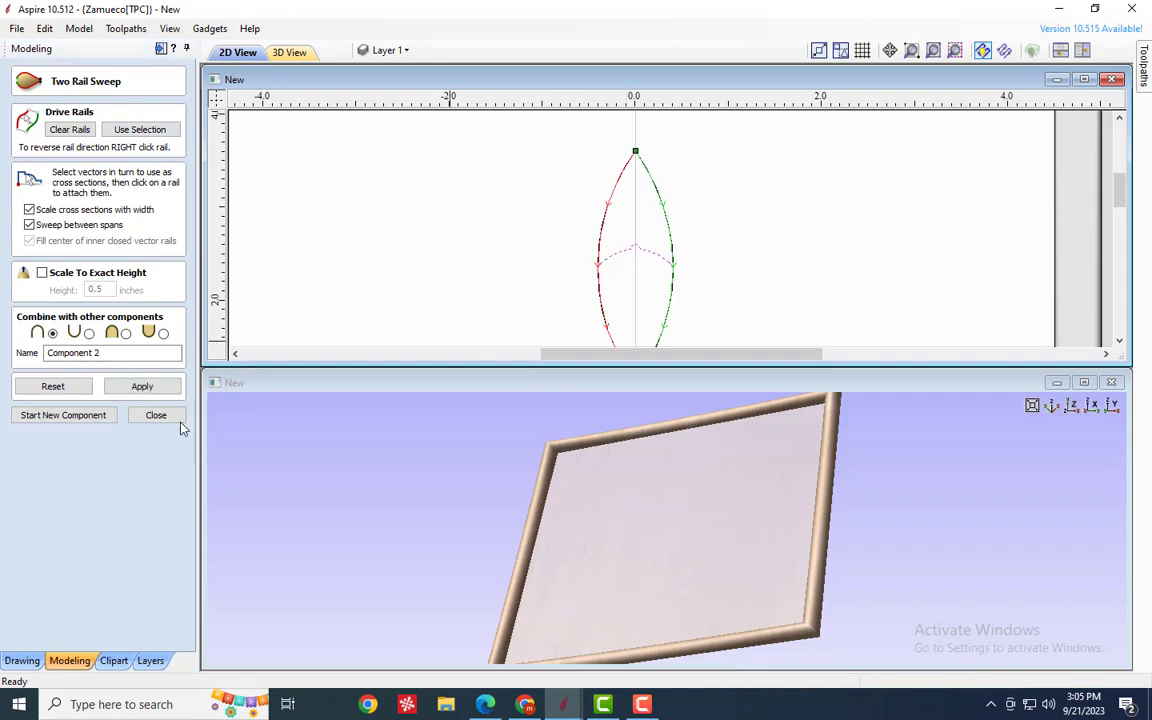
{"action": "left_click", "coordinate": [125, 333]}
{"action": "left_click", "coordinate": [141, 387]}
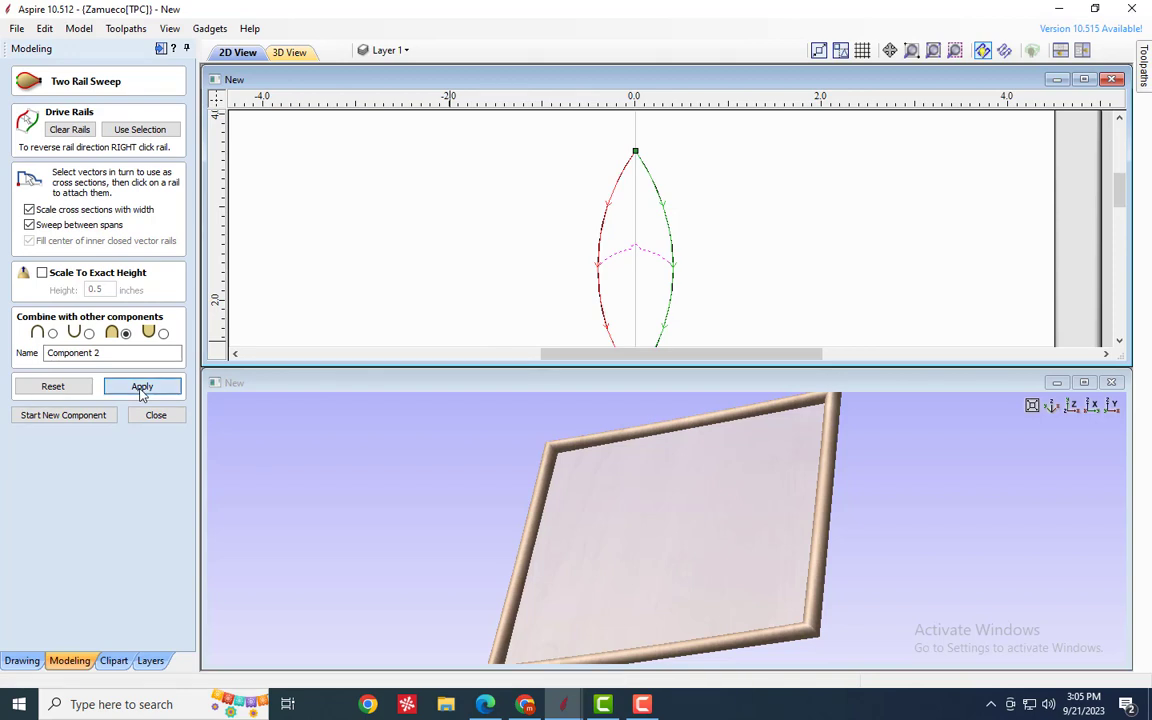
{"action": "scroll", "coordinate": [694, 474], "scroll_direction": "up", "scroll_amount": 5}
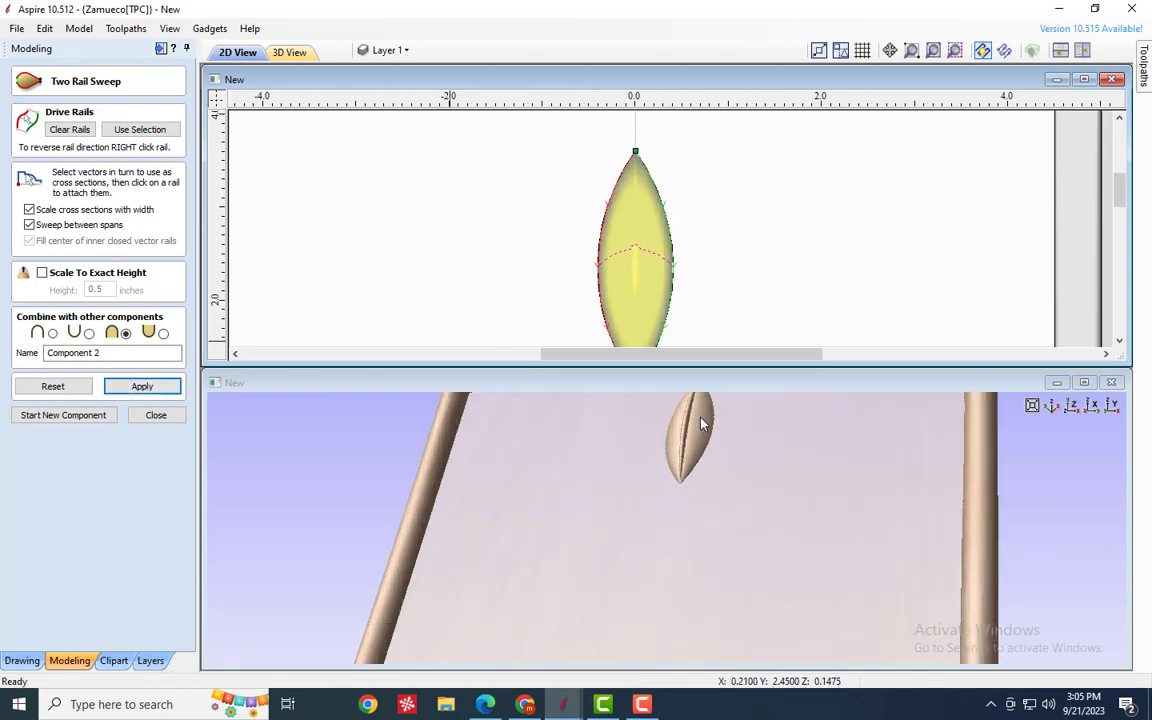
{"action": "mouse_move", "coordinate": [702, 424]}
{"action": "left_mouse_down"}
{"action": "mouse_move", "coordinate": [676, 496]}
{"action": "mouse_move", "coordinate": [697, 406]}
{"action": "mouse_move", "coordinate": [697, 435]}
{"action": "left_mouse_up"}
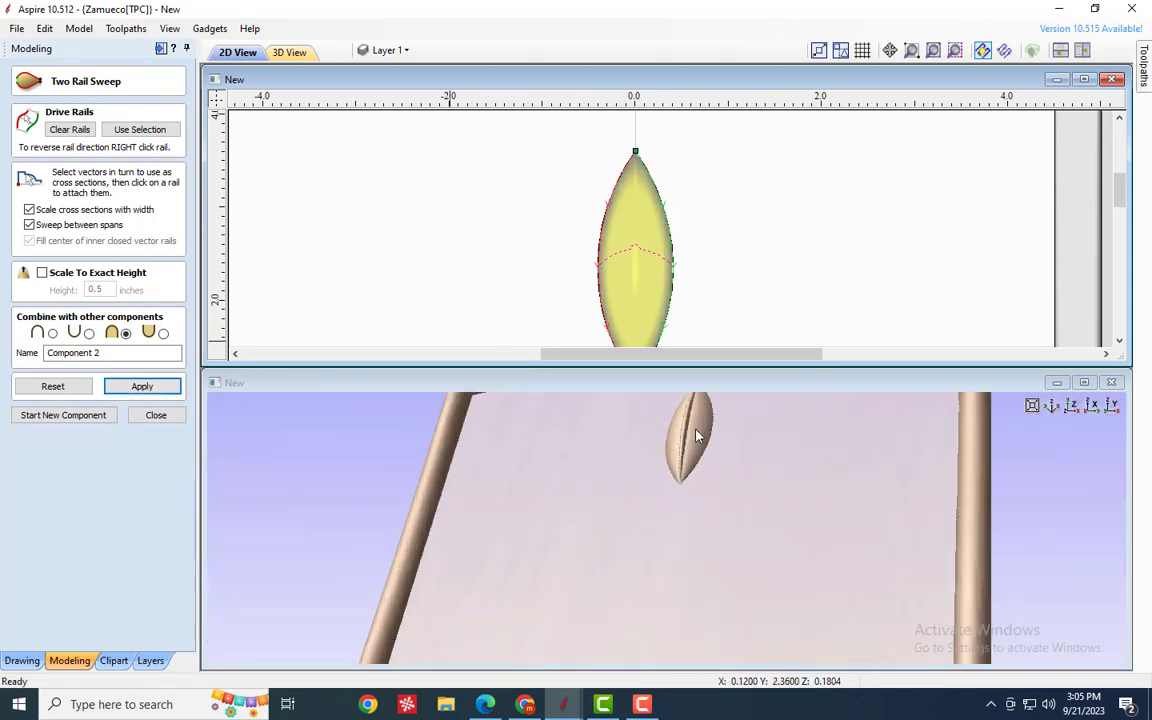
{"action": "scroll", "coordinate": [697, 435], "scroll_direction": "down", "scroll_amount": 1}
{"action": "scroll", "coordinate": [560, 502], "scroll_direction": "down", "scroll_amount": 5}
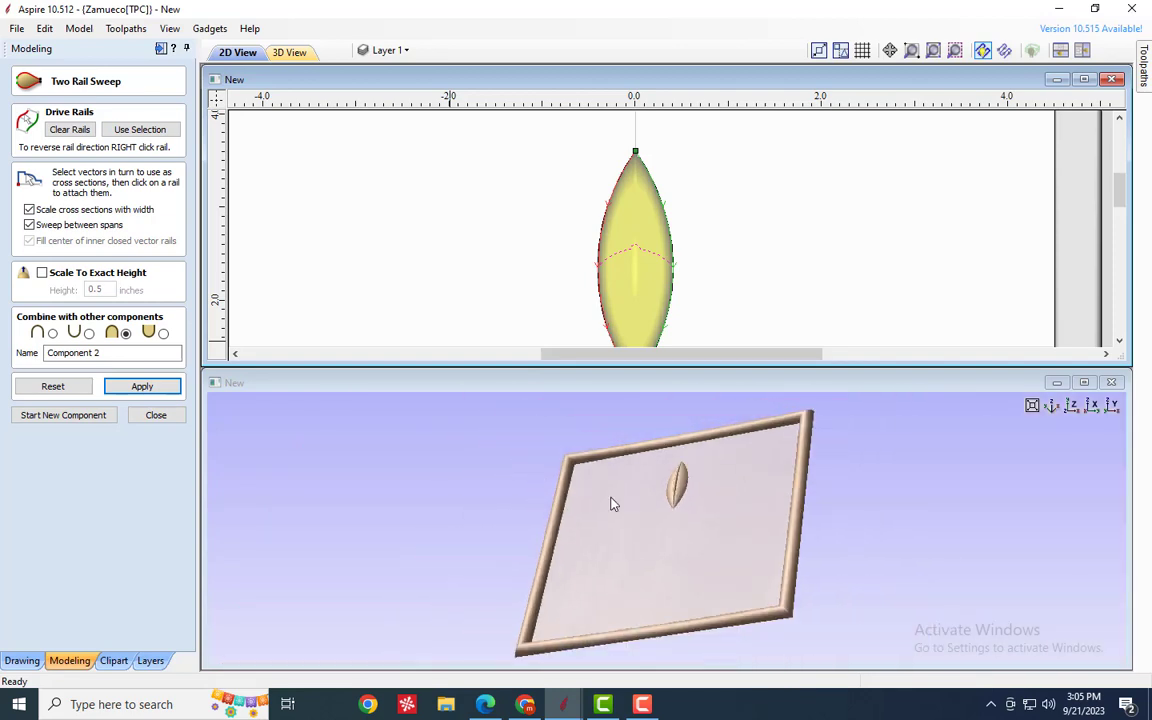
{"action": "left_click_drag", "start_coordinate": [614, 504], "coordinate": [705, 475]}
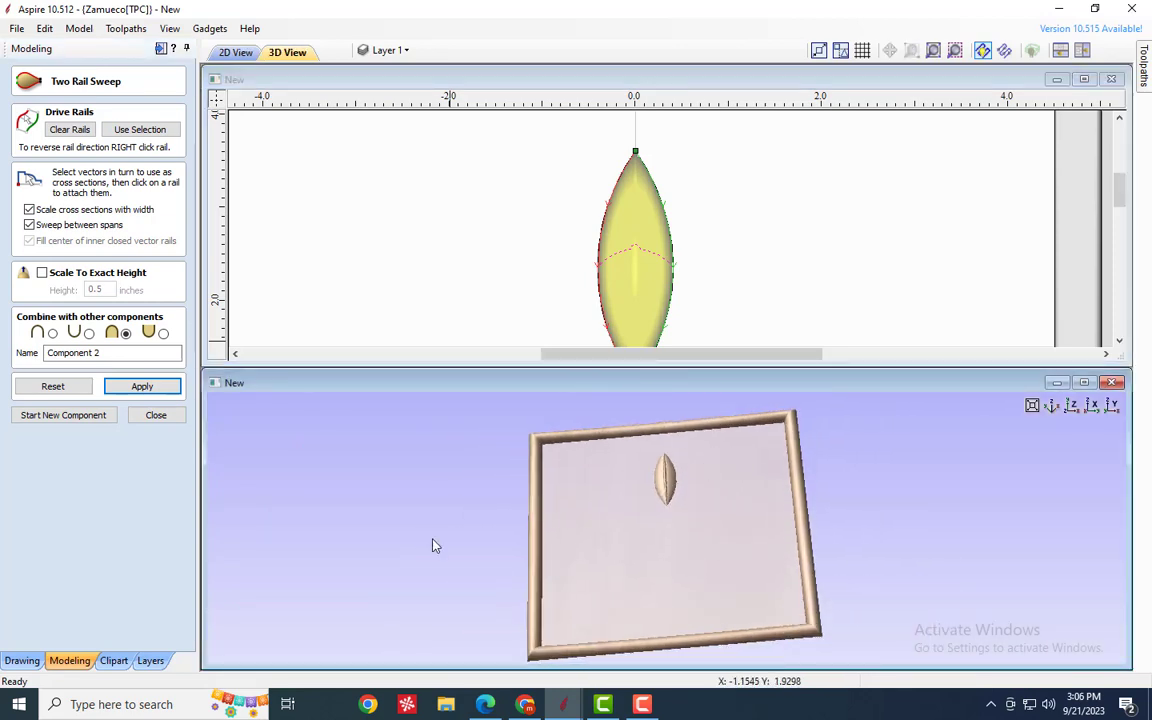
{"action": "left_click", "coordinate": [156, 416]}
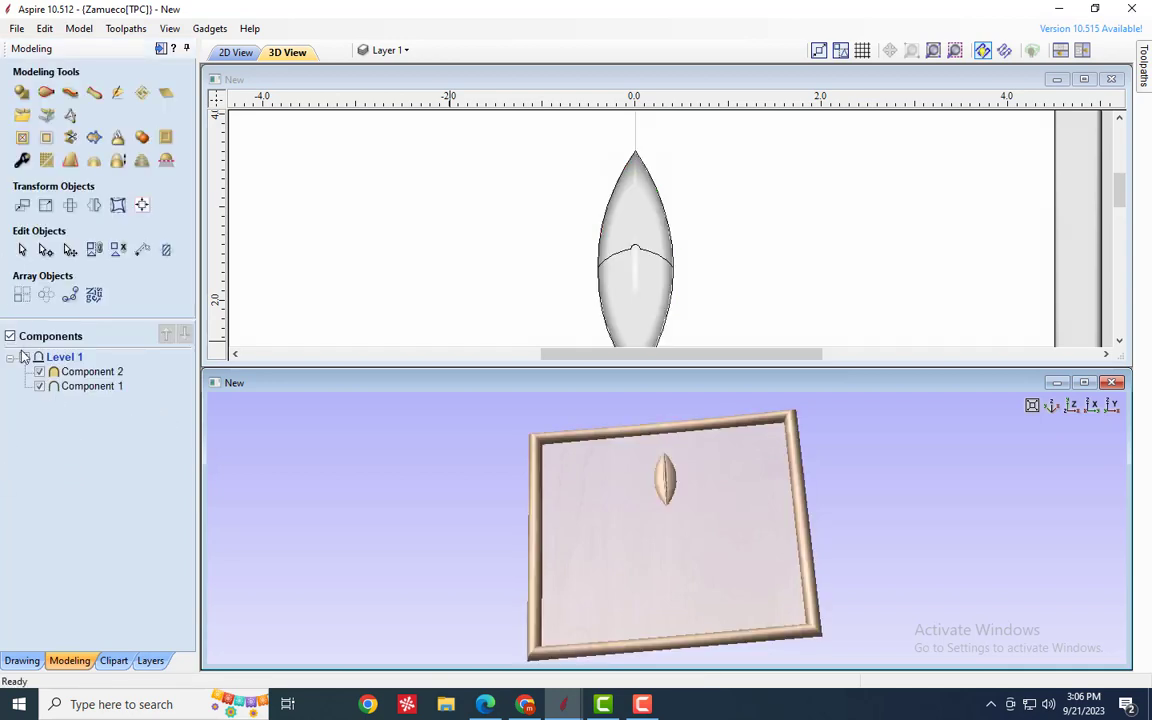
- Set the job's modeling resolution to High (3 x Slower) and inspect the petal's surface in 3D
{"action": "left_click", "coordinate": [22, 660]}
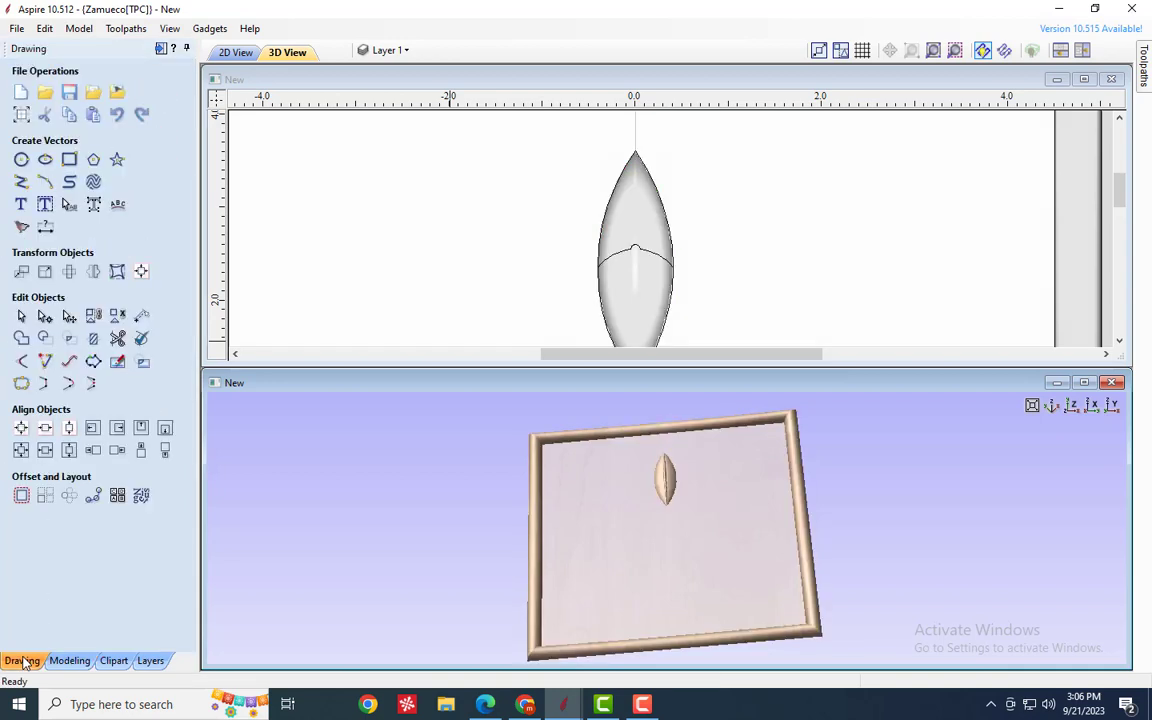
{"action": "left_click", "coordinate": [22, 117]}
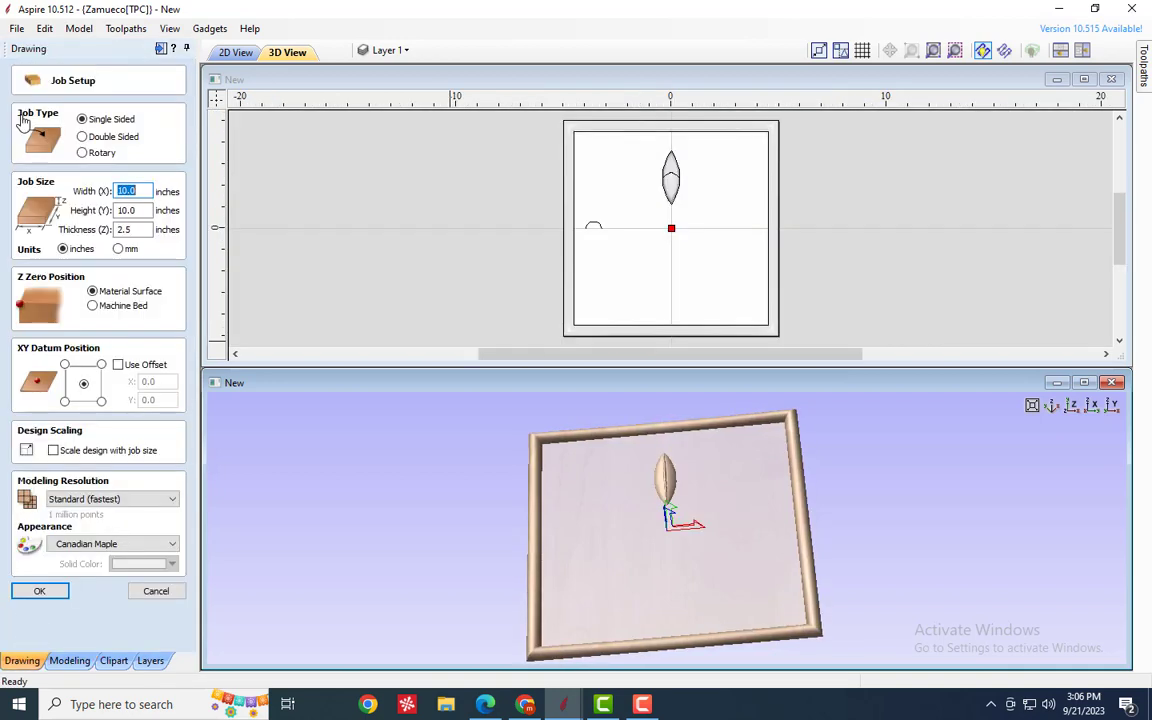
{"action": "left_click", "coordinate": [147, 499]}
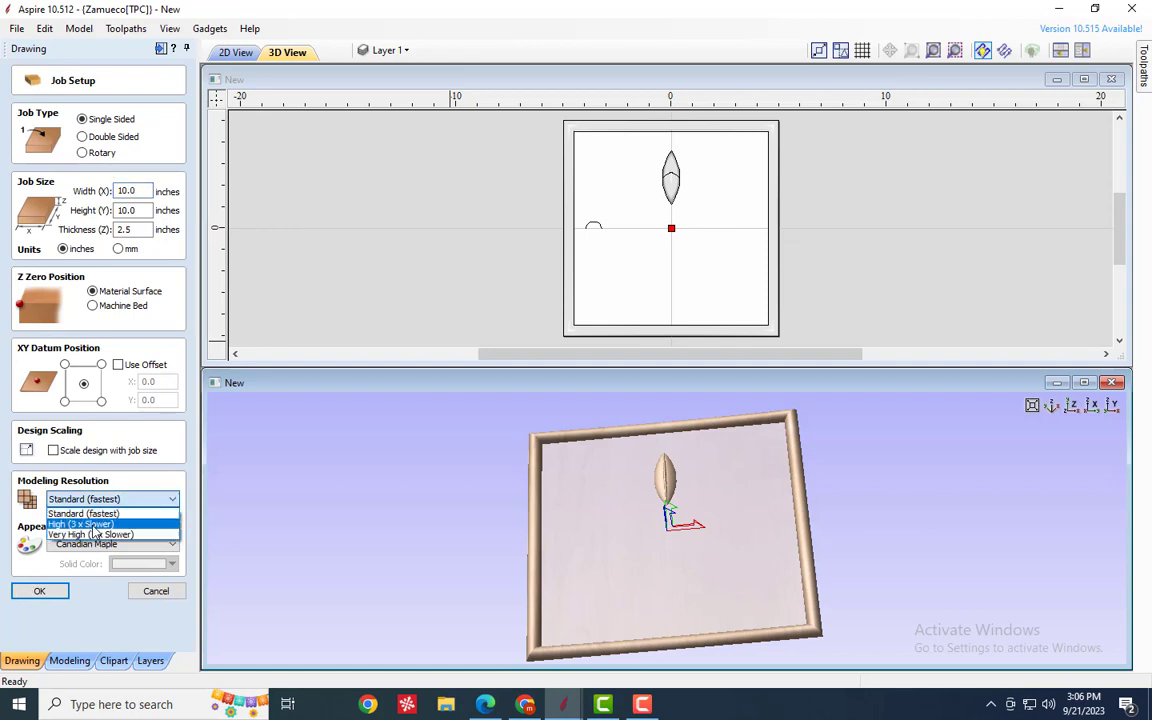
{"action": "left_click", "coordinate": [92, 524]}
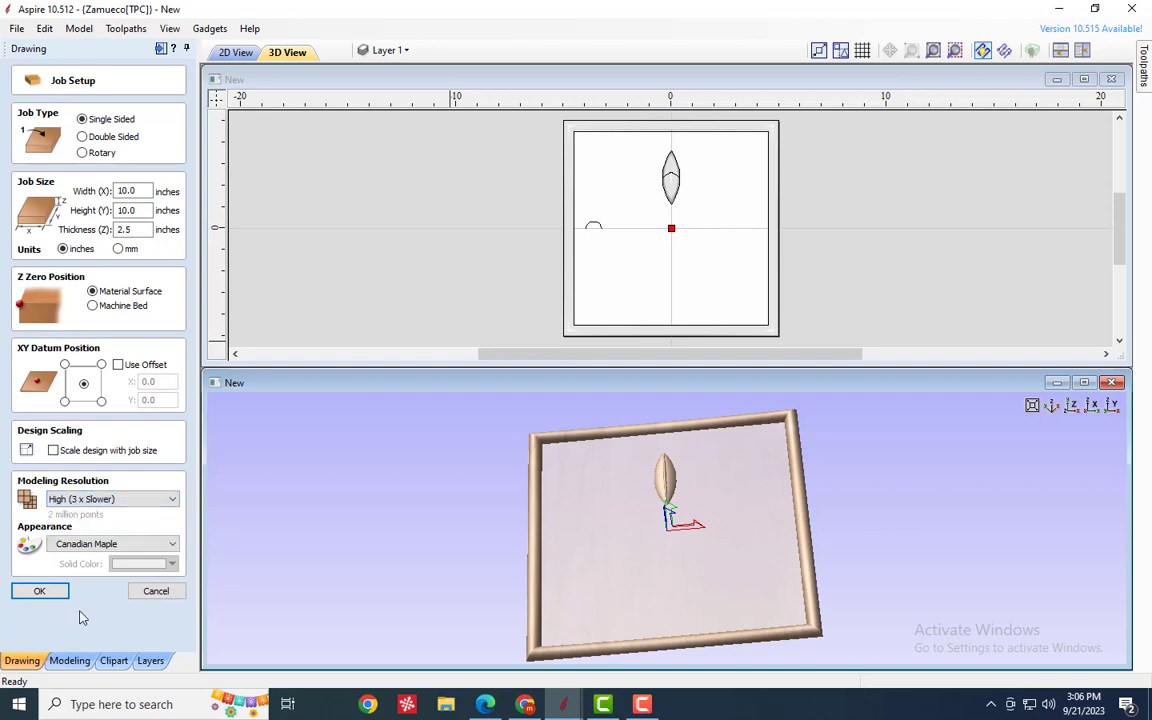
{"action": "left_click", "coordinate": [36, 590]}
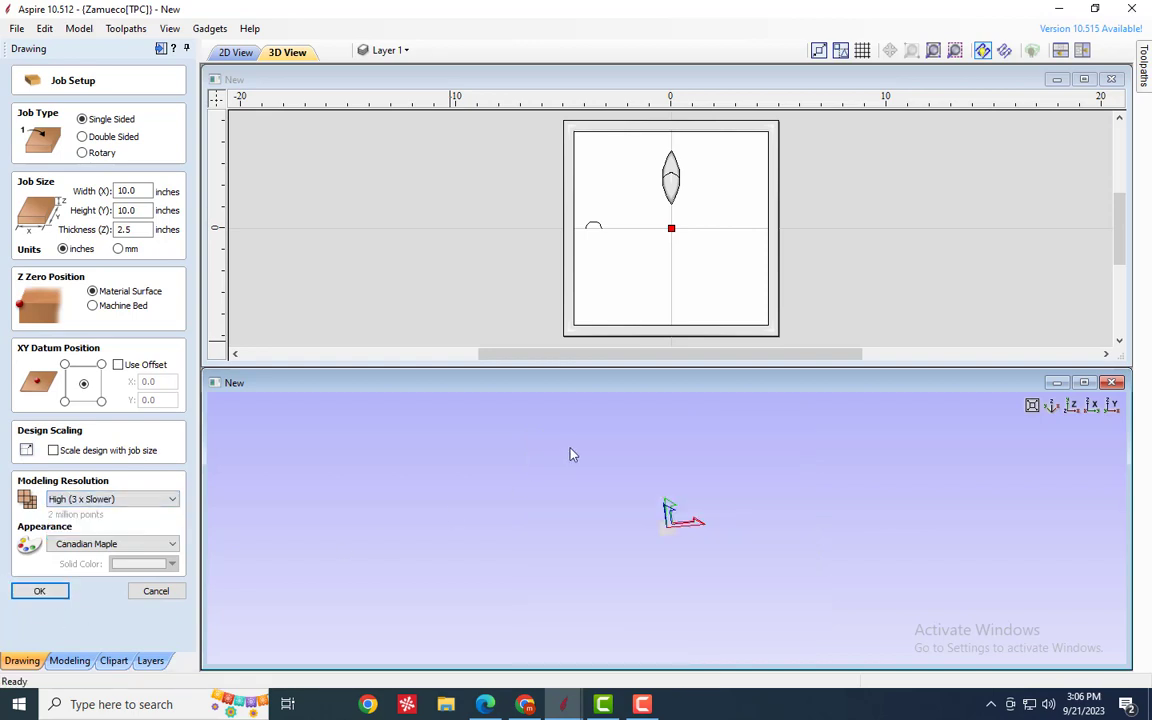
{"action": "scroll", "coordinate": [665, 470], "scroll_direction": "up", "scroll_amount": 5}
{"action": "left_click_drag", "start_coordinate": [612, 481], "coordinate": [501, 468]}
{"action": "left_click_drag", "start_coordinate": [968, 474], "coordinate": [974, 545]}
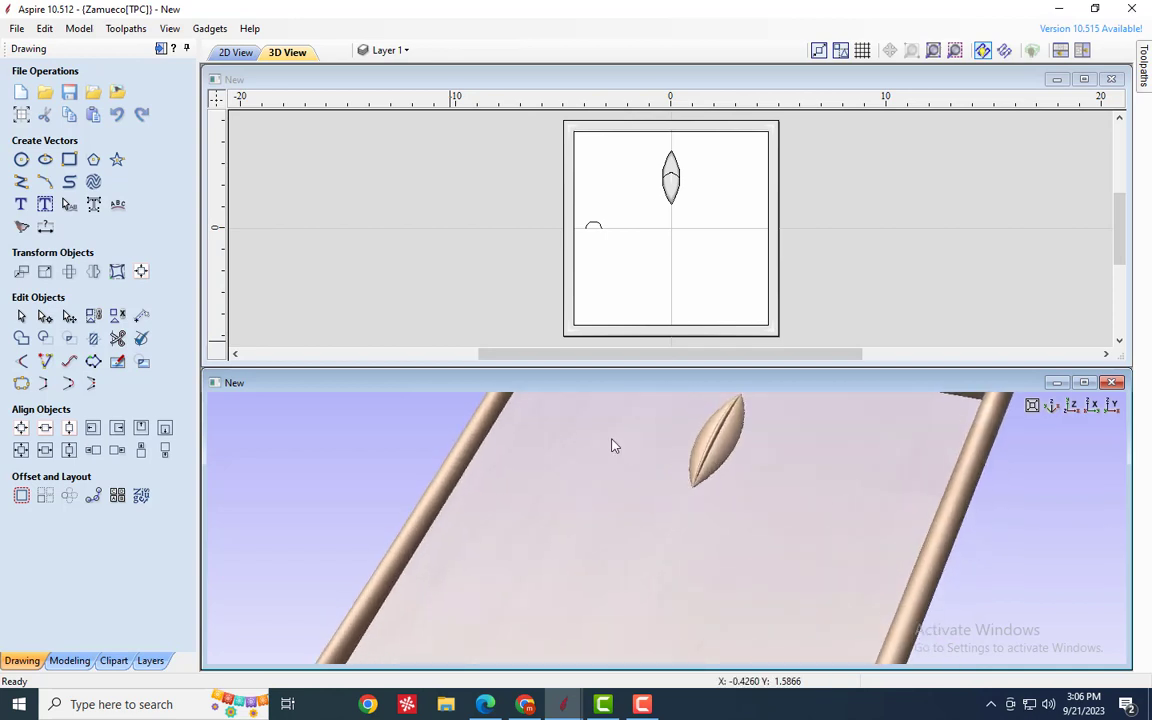
- Maximize the 3D view and turn the panel to an almost straight-on view from above
{"action": "scroll", "coordinate": [727, 408], "scroll_direction": "down", "scroll_amount": 5}
{"action": "left_click_drag", "start_coordinate": [728, 409], "coordinate": [600, 520]}
{"action": "left_click", "coordinate": [69, 660]}
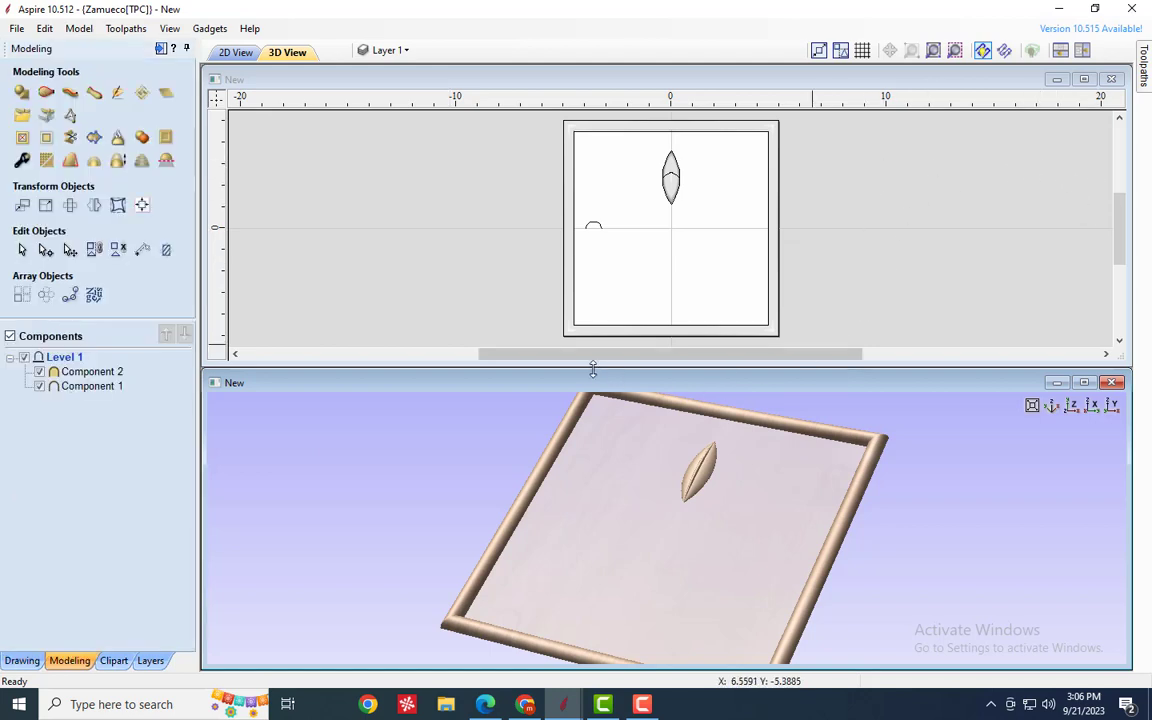
{"action": "left_click", "coordinate": [1083, 382]}
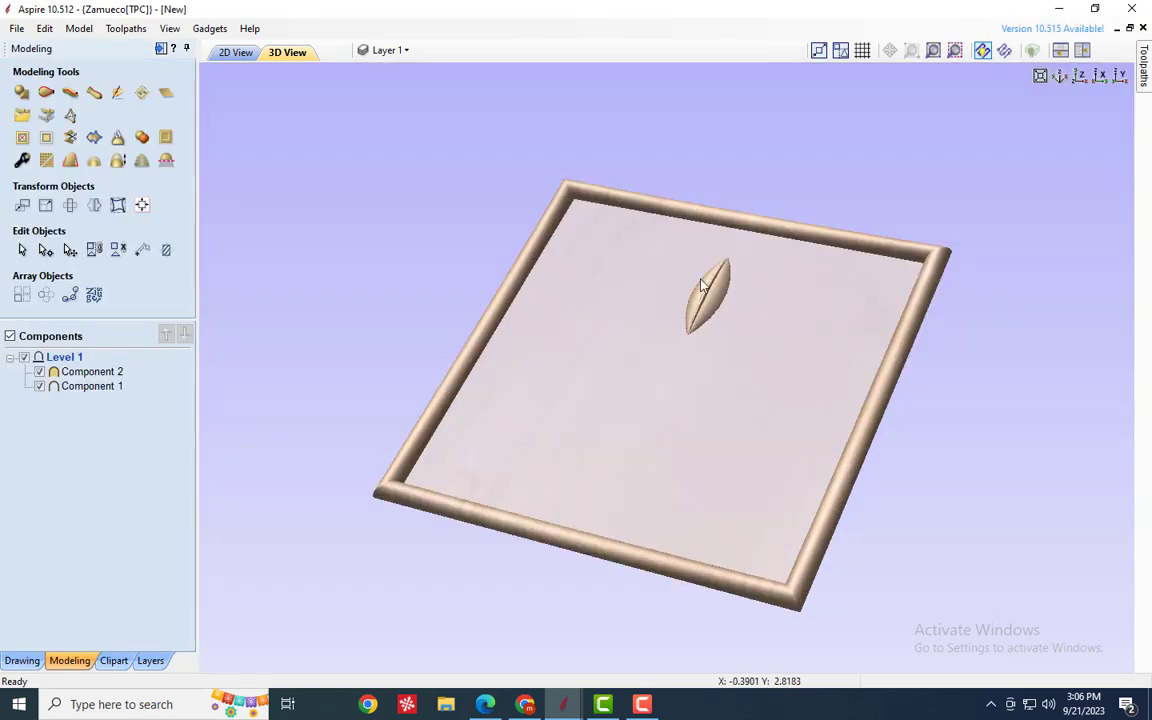
{"action": "left_click_drag", "start_coordinate": [703, 287], "coordinate": [590, 490]}
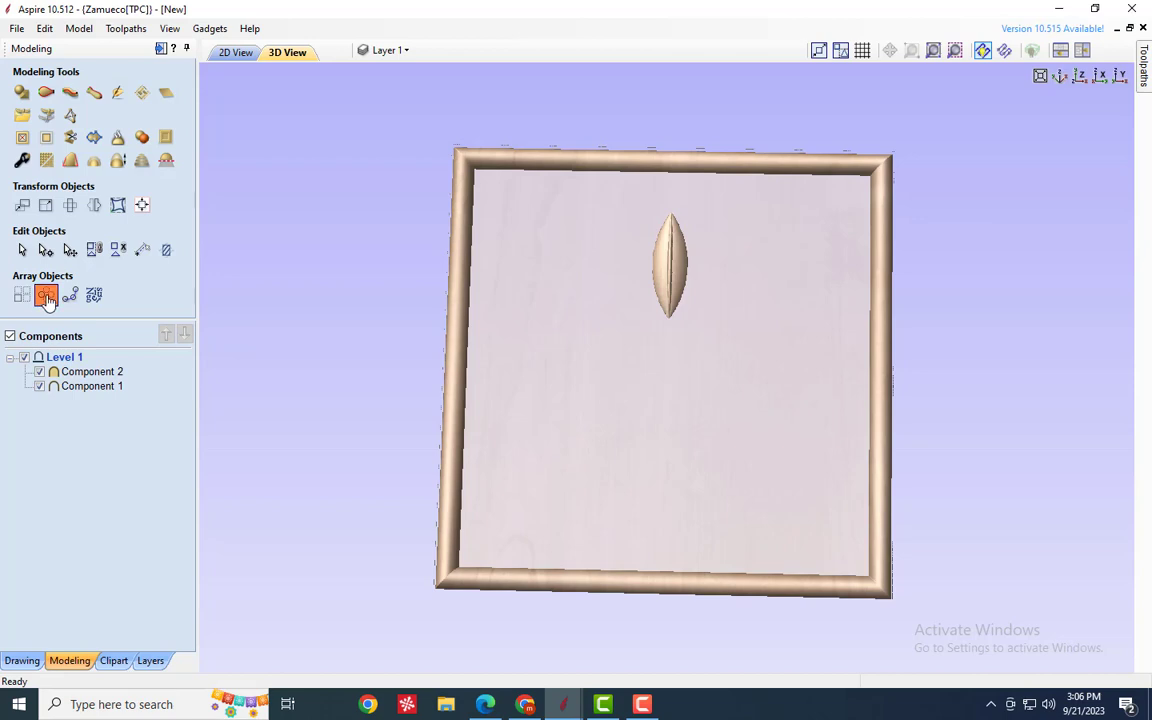
- Start a Circular Copy of the petal component with its rotation center at X 0, Y 0
{"action": "left_click", "coordinate": [46, 297]}
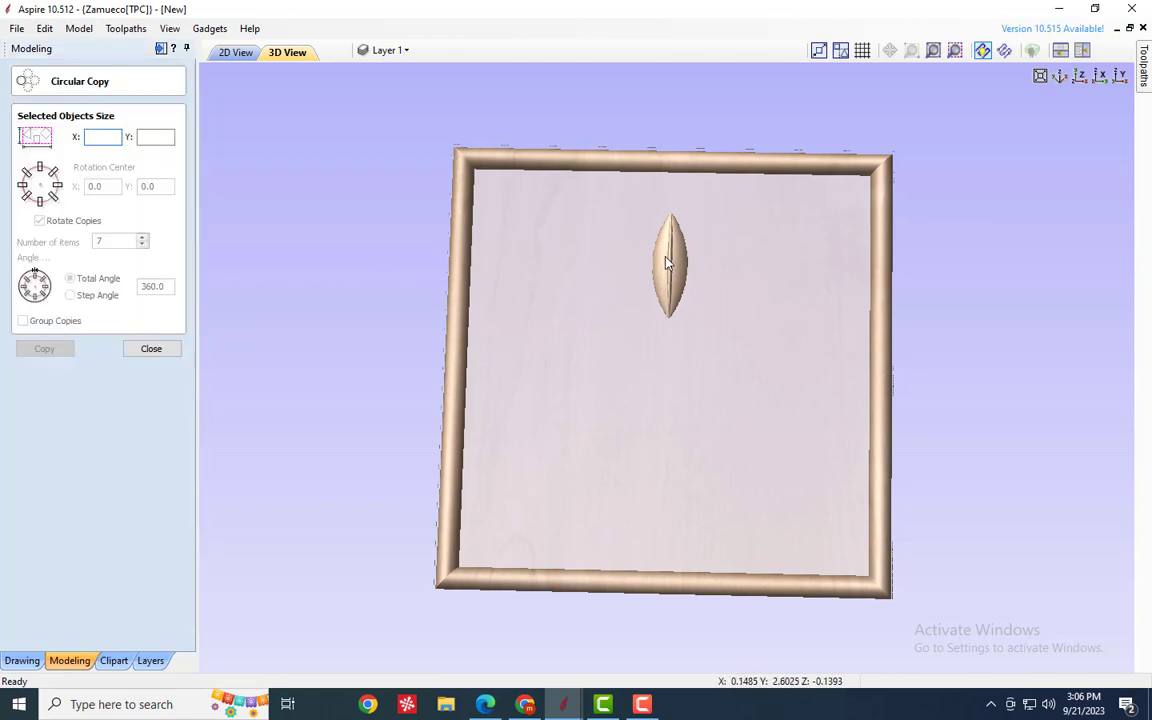
{"action": "left_click", "coordinate": [151, 348]}
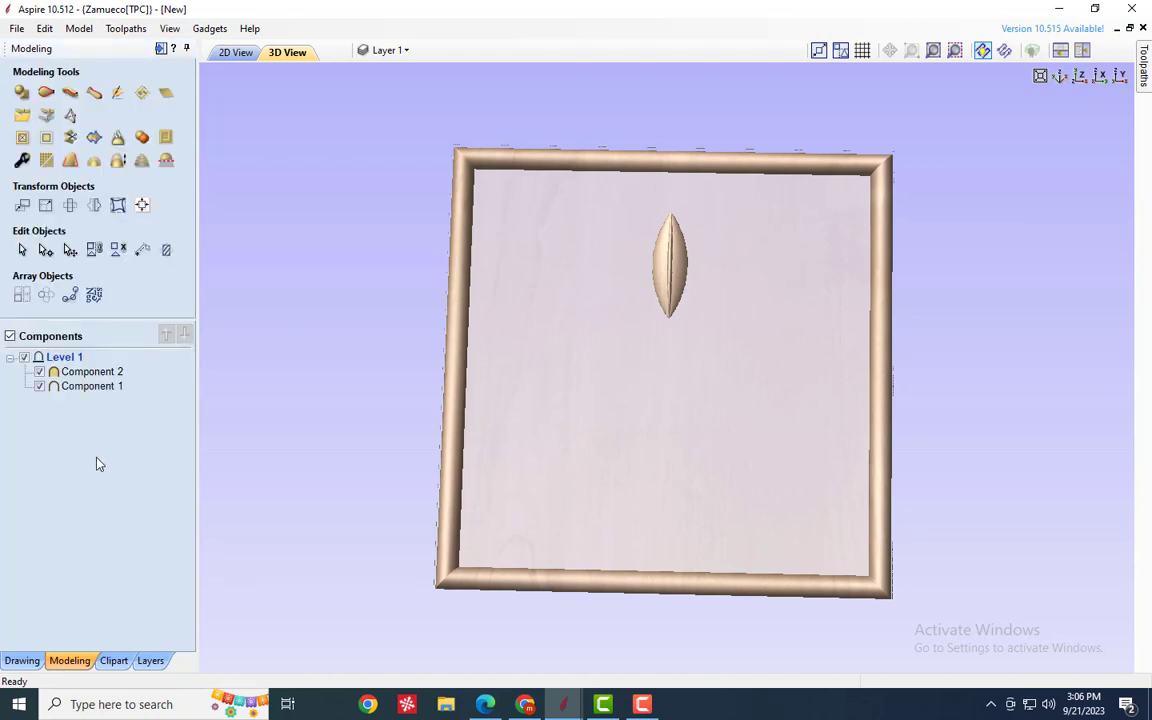
{"action": "left_click", "coordinate": [97, 372]}
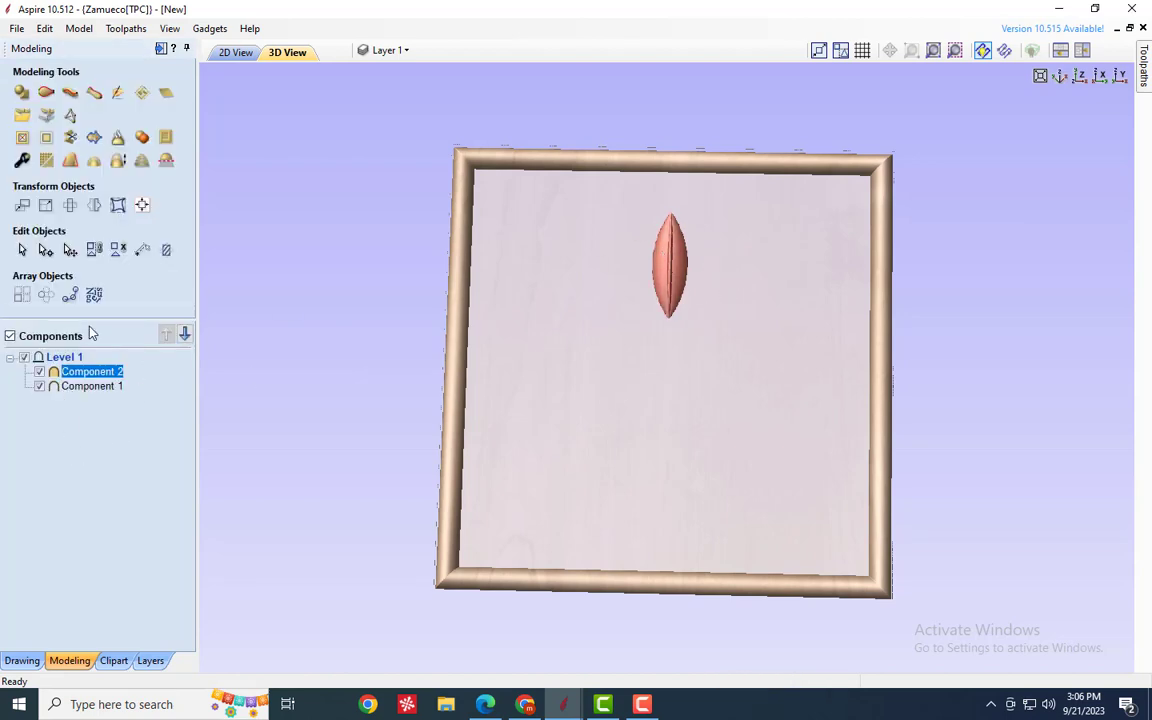
{"action": "left_click", "coordinate": [47, 295]}
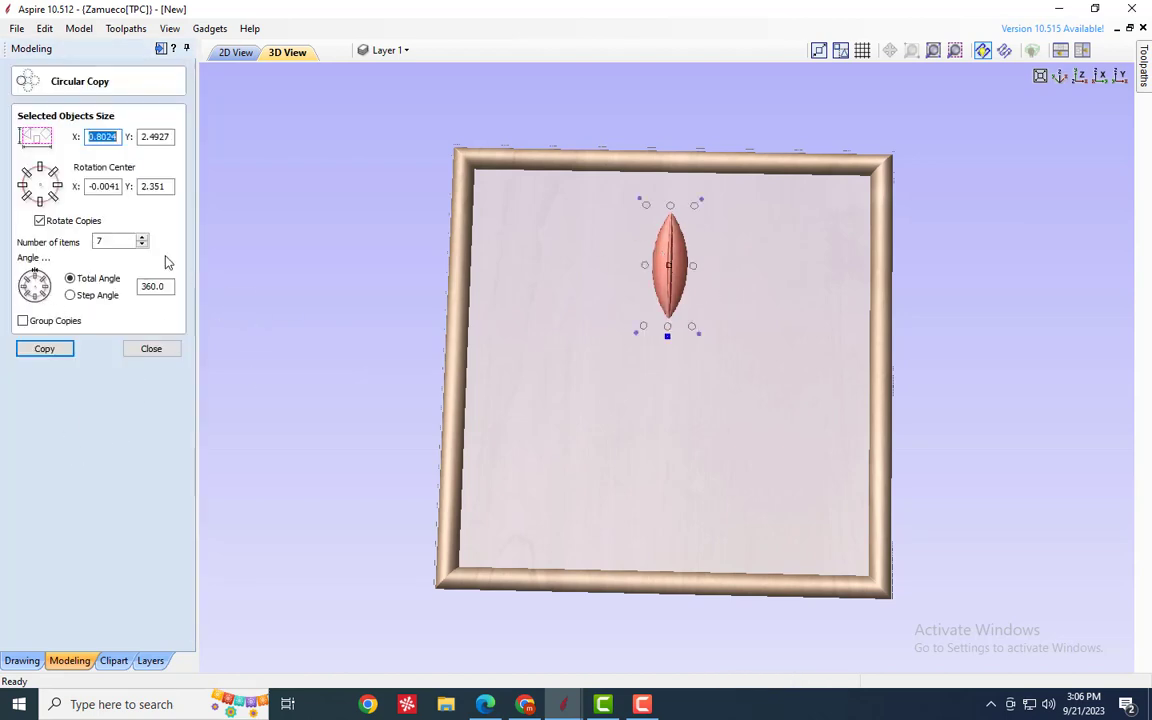
{"action": "double_click", "coordinate": [166, 136]}
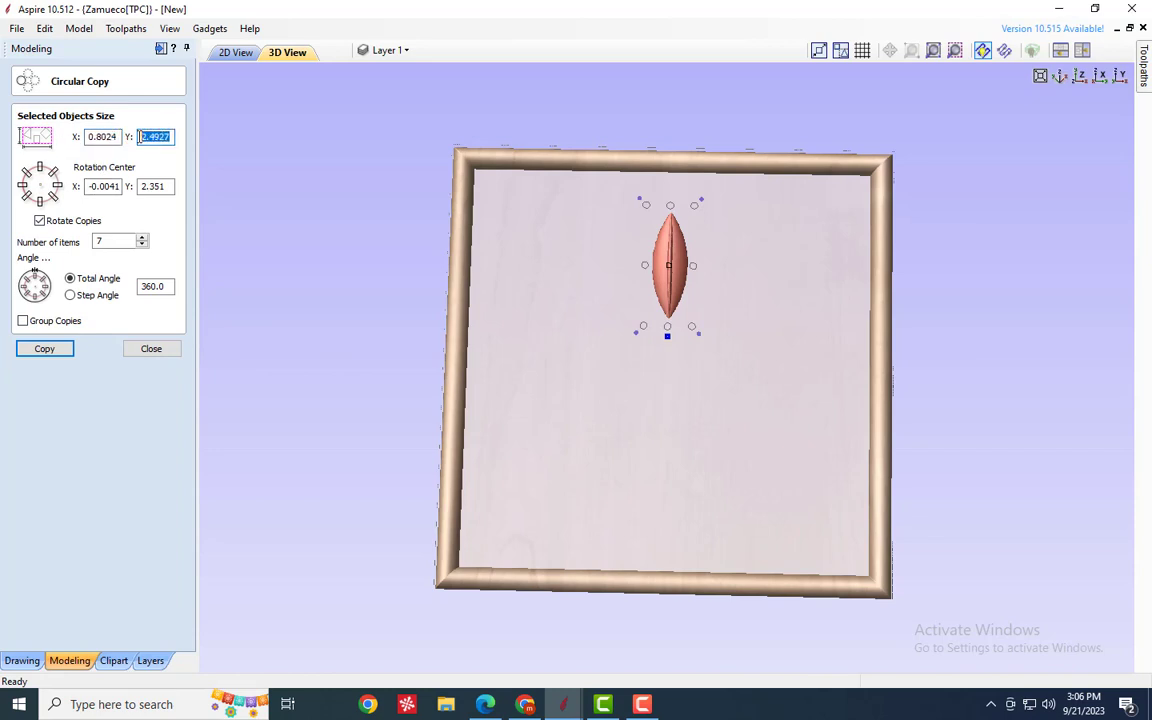
{"action": "double_click", "coordinate": [92, 137]}
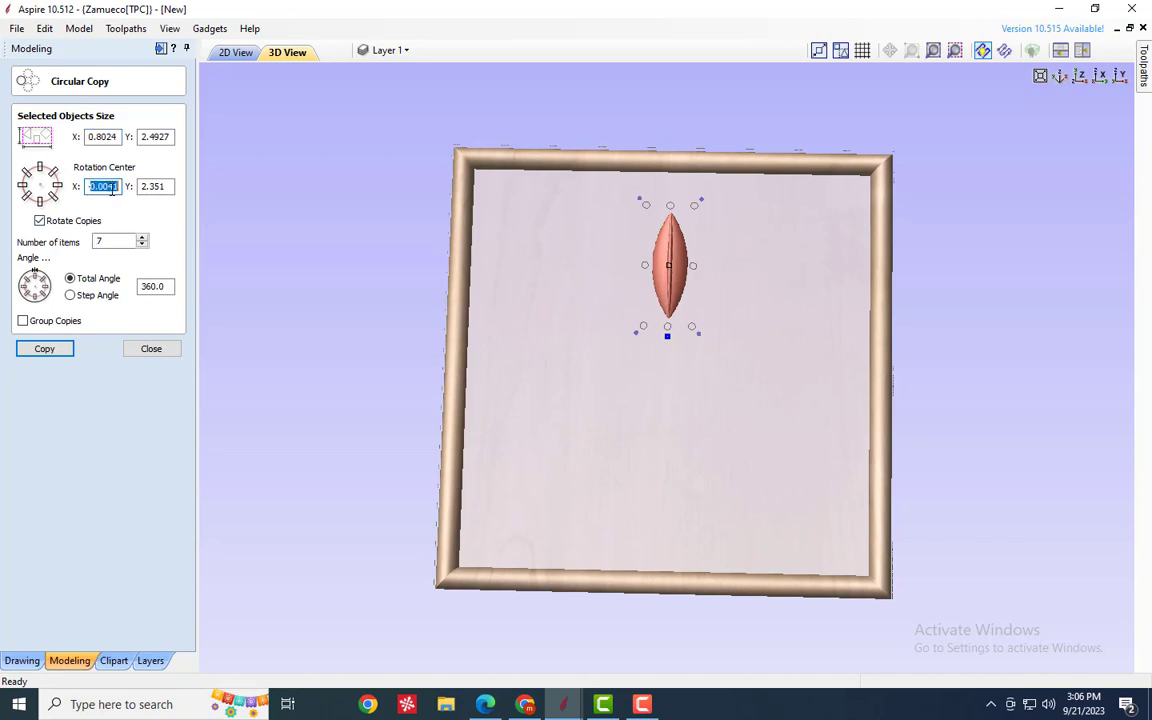
{"action": "type", "text": "0"}
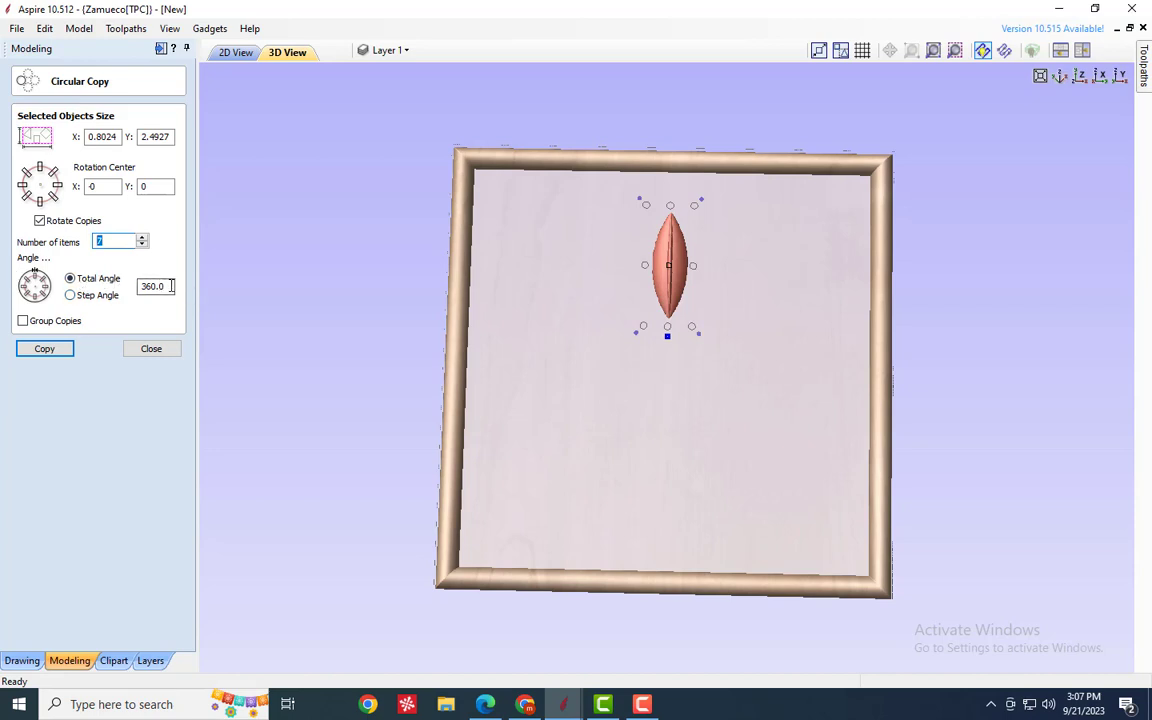
- Copy the petal around the center as 7 rotated items over a total angle of 360 degrees, and inspect the ring in 3D
{"action": "left_click_drag", "start_coordinate": [171, 286], "coordinate": [129, 286]}
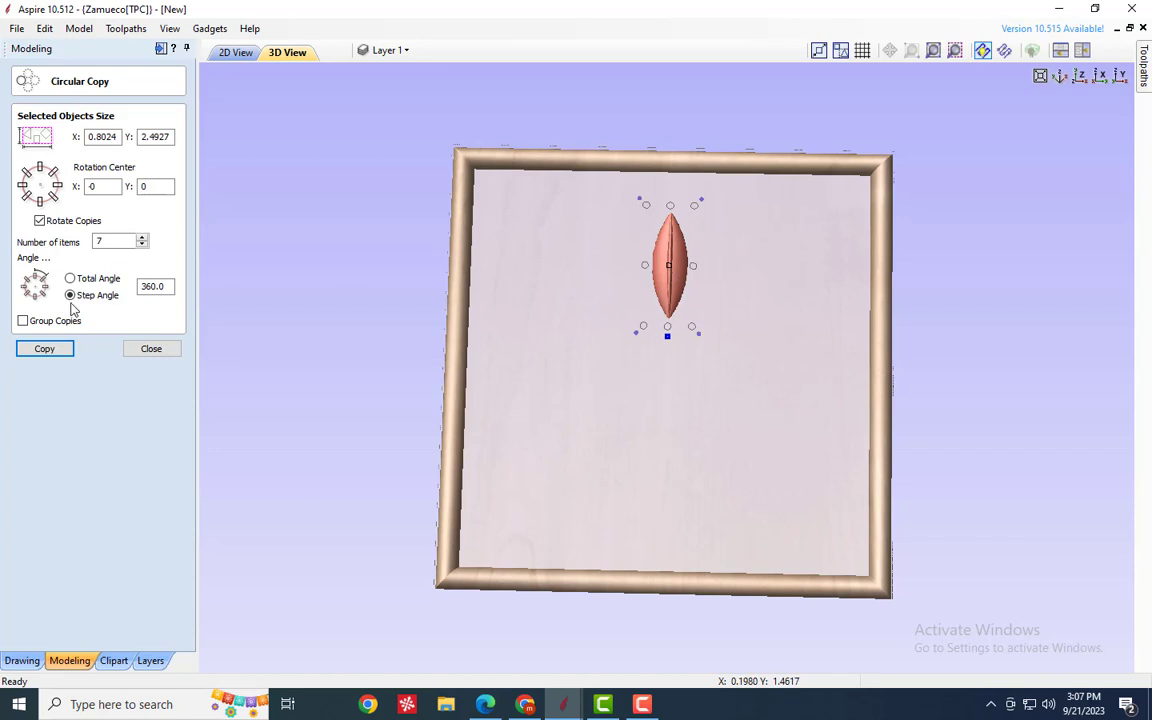
{"action": "left_click_drag", "start_coordinate": [166, 286], "coordinate": [130, 292]}
{"action": "left_click", "coordinate": [89, 282]}
{"action": "left_click", "coordinate": [45, 349]}
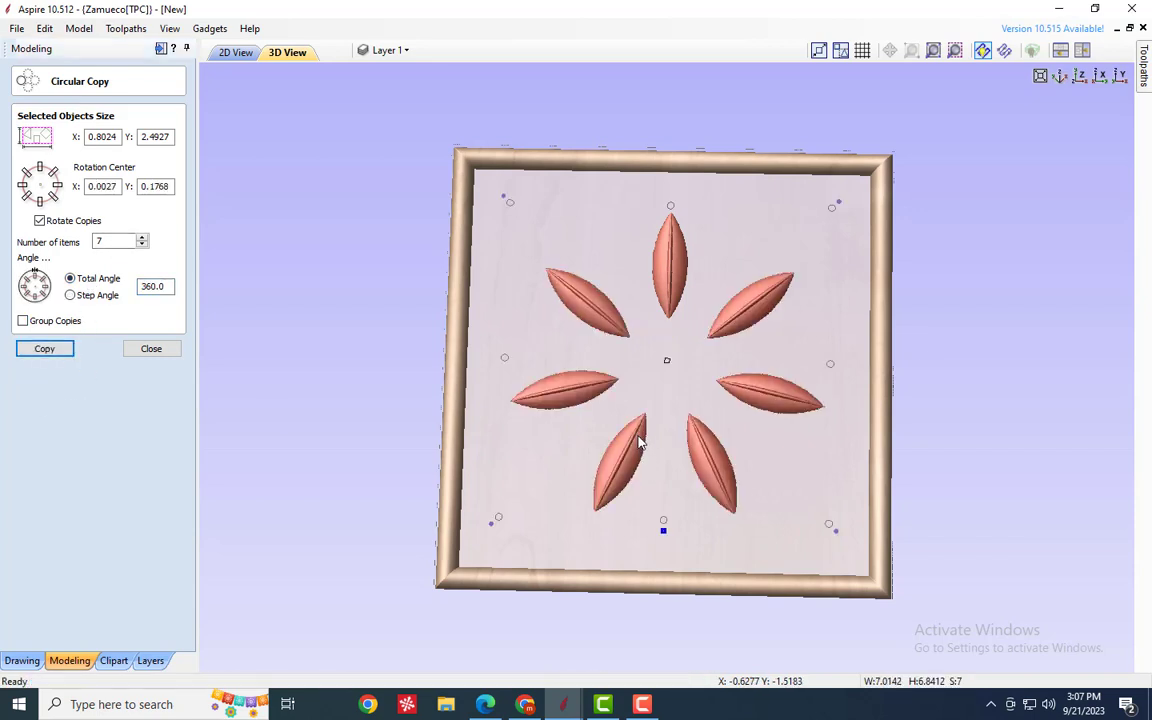
{"action": "left_click", "coordinate": [401, 390]}
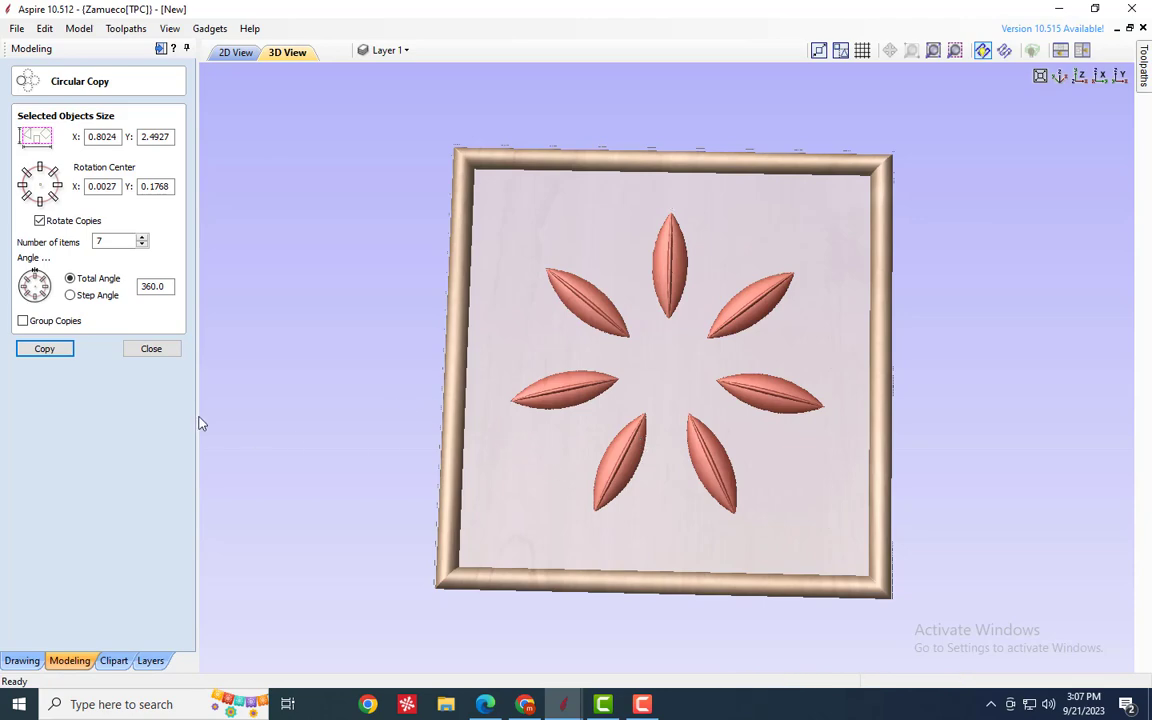
{"action": "left_click", "coordinate": [151, 350]}
{"action": "left_click_drag", "start_coordinate": [689, 437], "coordinate": [665, 240]}
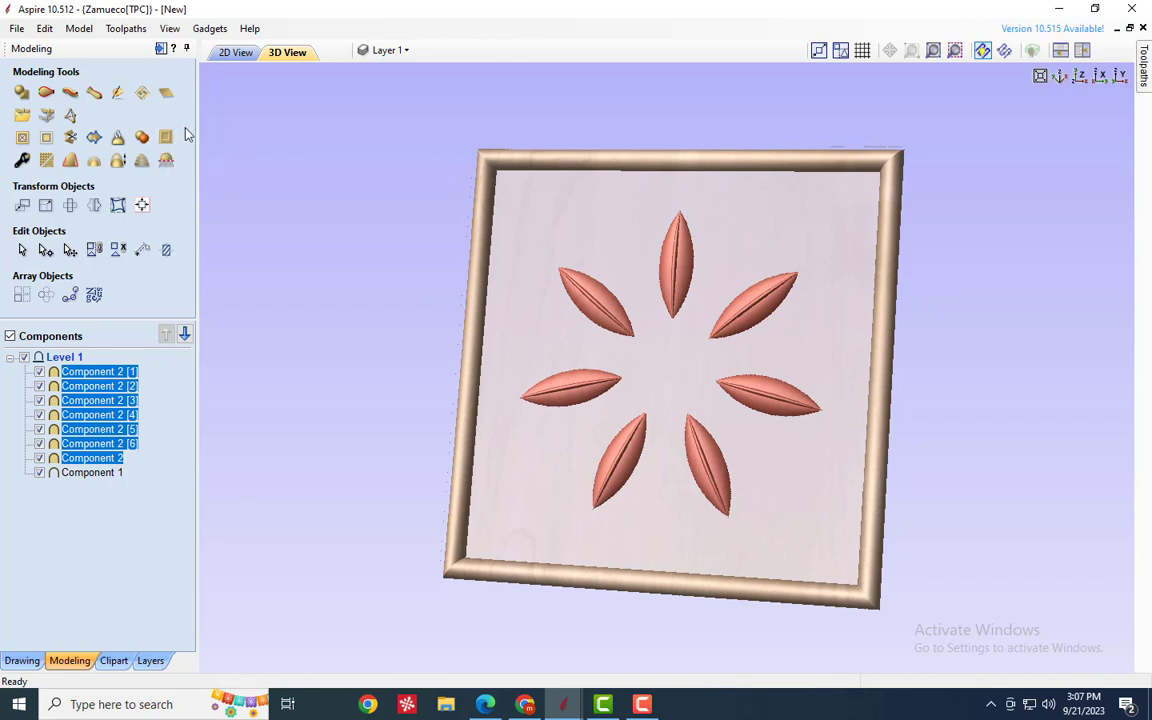
- Draw a circle of 0.2 inches radius in the 2D view, between the top petal and the upper-left petal
{"action": "left_click", "coordinate": [22, 660]}
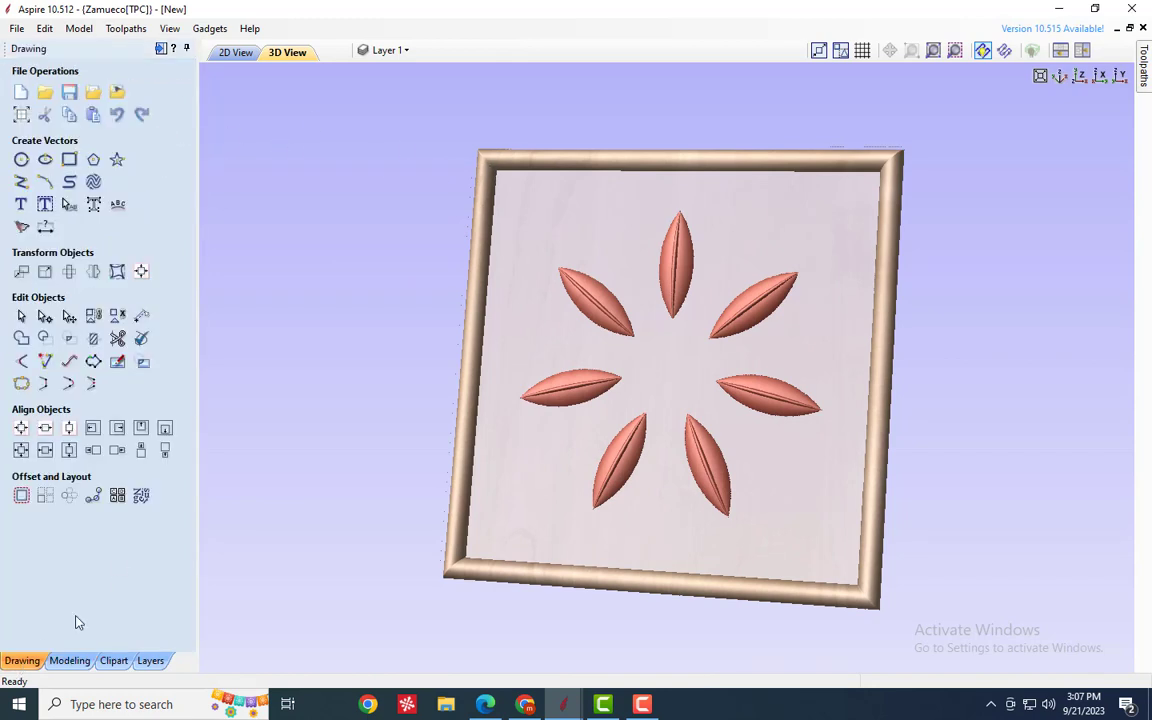
{"action": "left_click", "coordinate": [228, 51]}
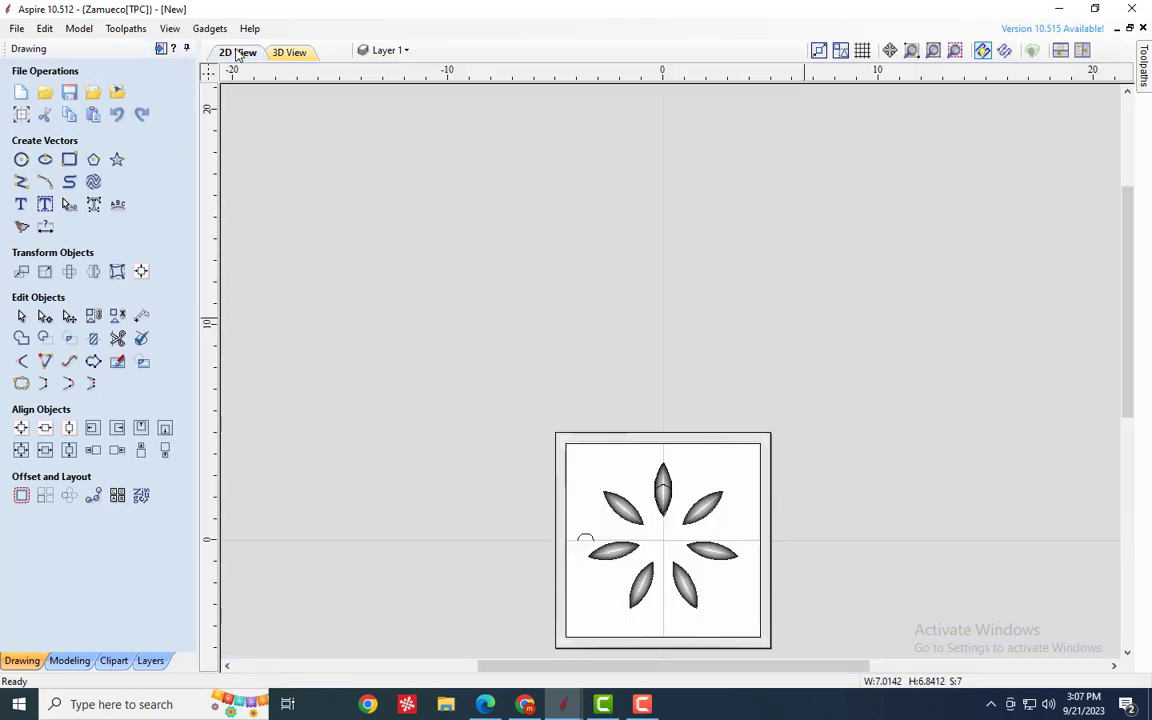
{"action": "scroll", "coordinate": [714, 622], "scroll_direction": "up", "scroll_amount": 1}
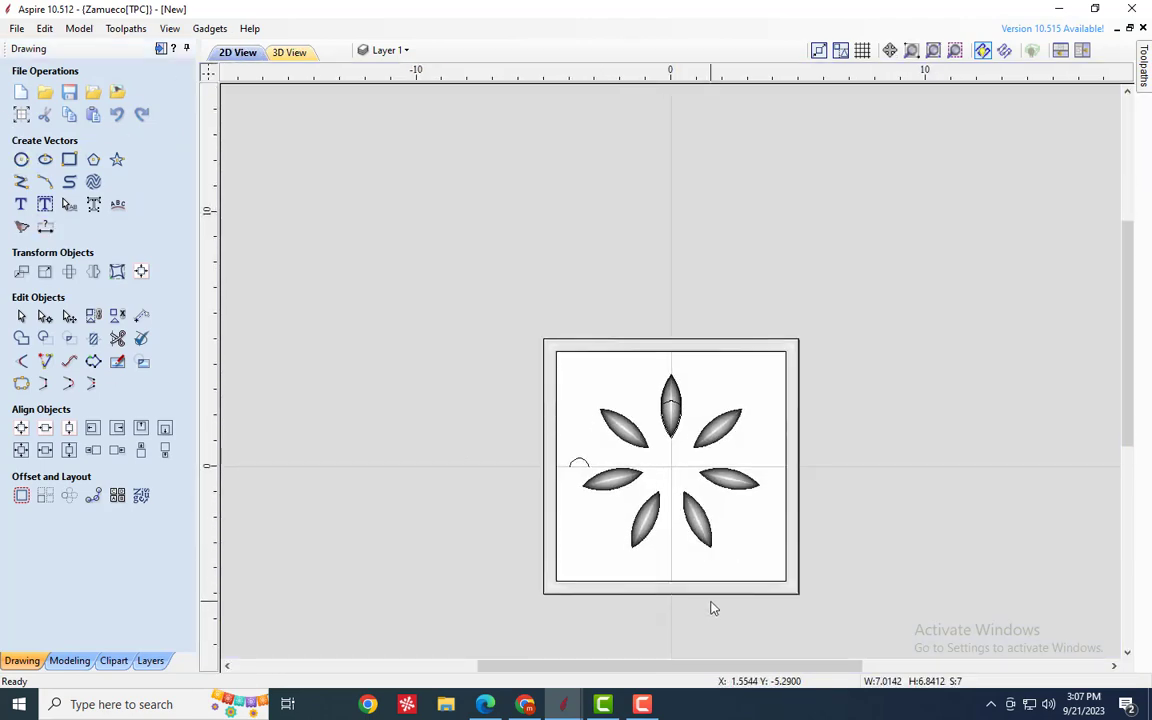
{"action": "scroll", "coordinate": [711, 606], "scroll_direction": "up", "scroll_amount": 3}
{"action": "left_click", "coordinate": [21, 159]}
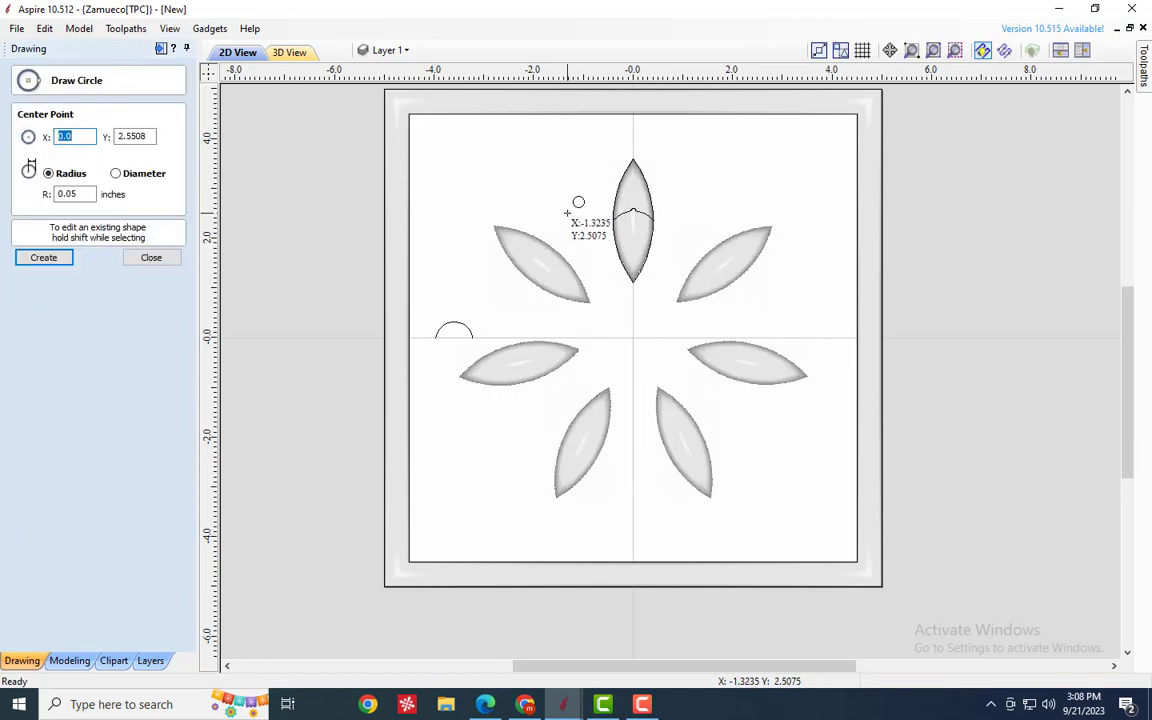
{"action": "left_click_drag", "start_coordinate": [567, 213], "coordinate": [578, 224]}
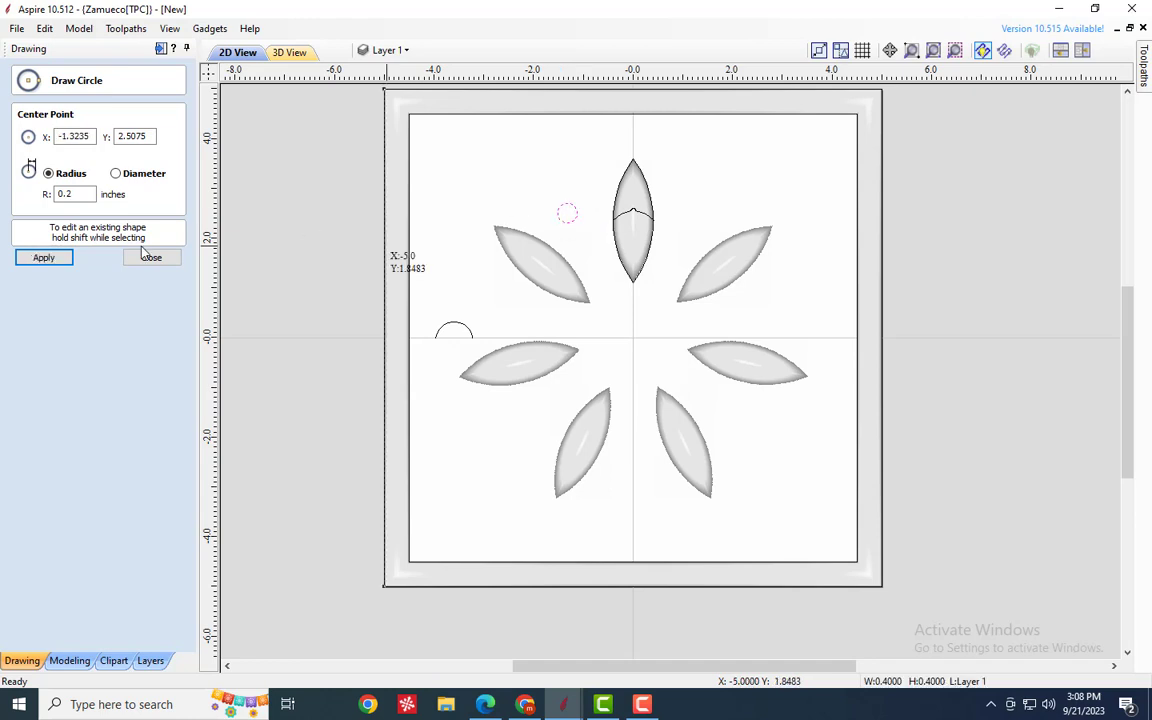
{"action": "left_click", "coordinate": [151, 258]}
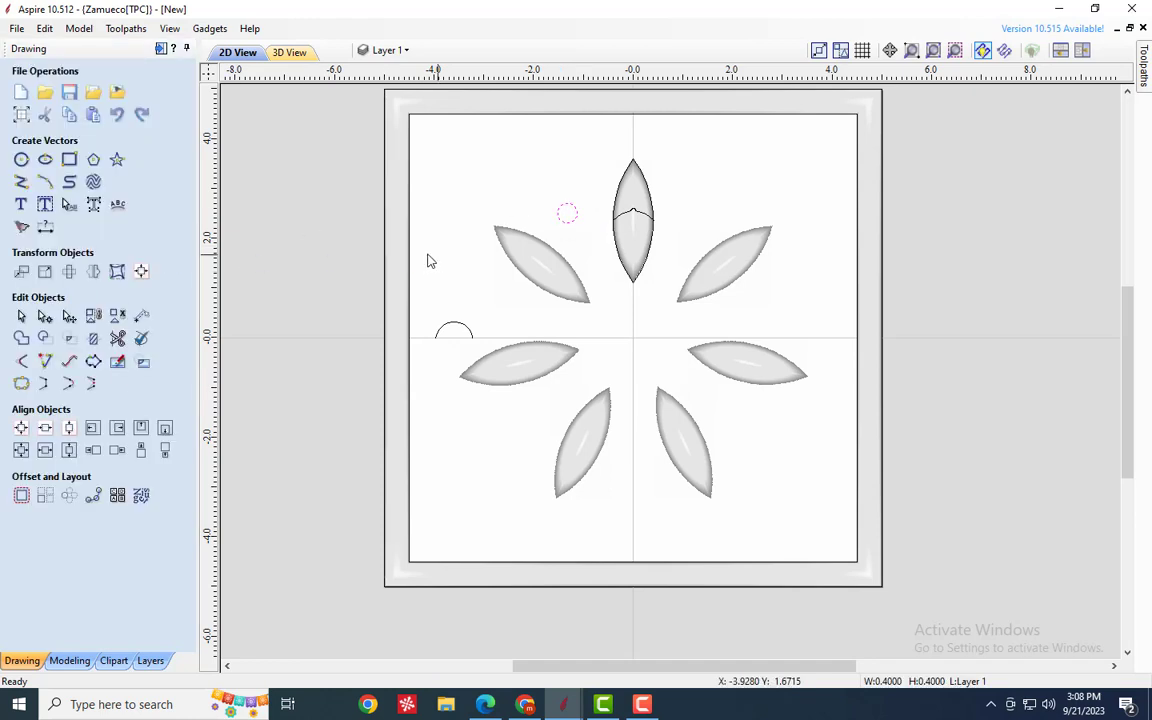
- Create a shape from the small circle with a 60-degree angular profile, 0.25-inch base height and a height limit of 0.325 inches
{"action": "left_click", "coordinate": [288, 52]}
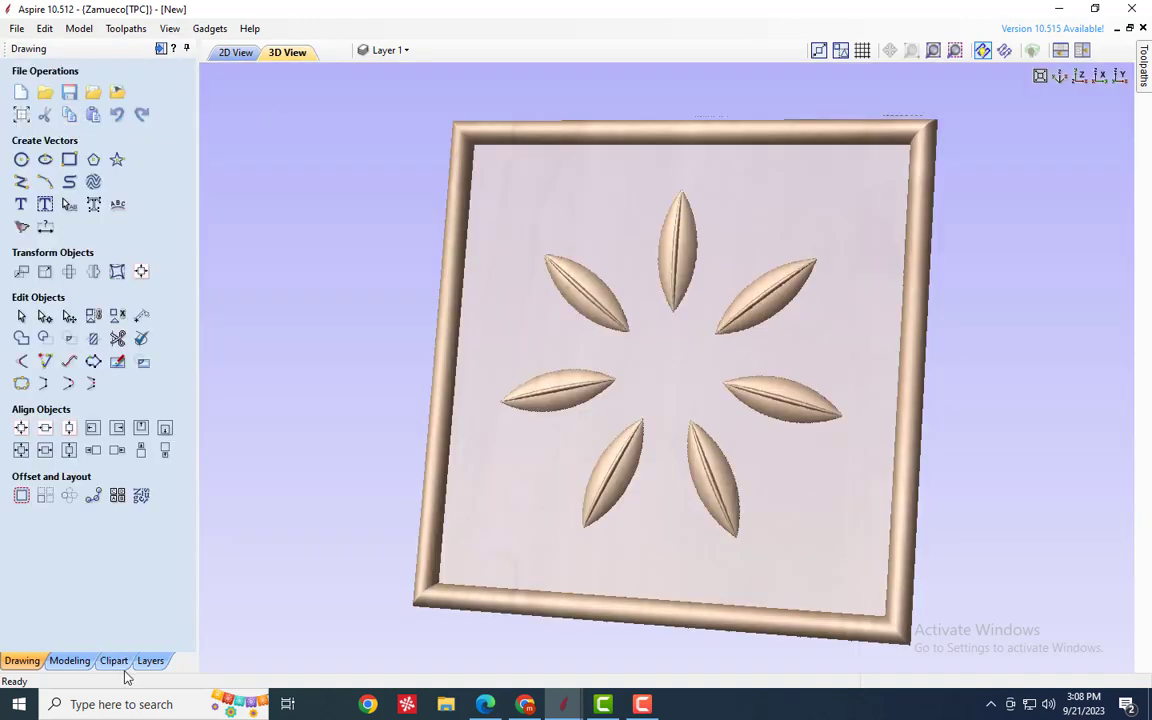
{"action": "left_click", "coordinate": [70, 660]}
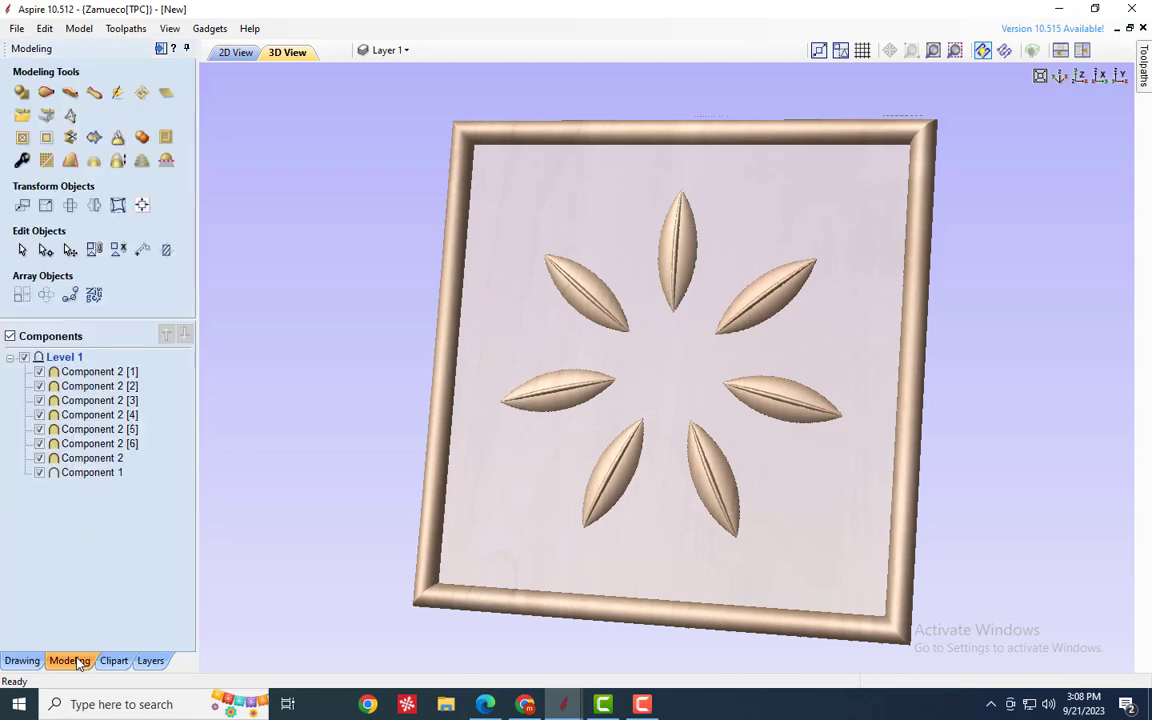
{"action": "left_click", "coordinate": [232, 52]}
{"action": "left_click", "coordinate": [22, 92]}
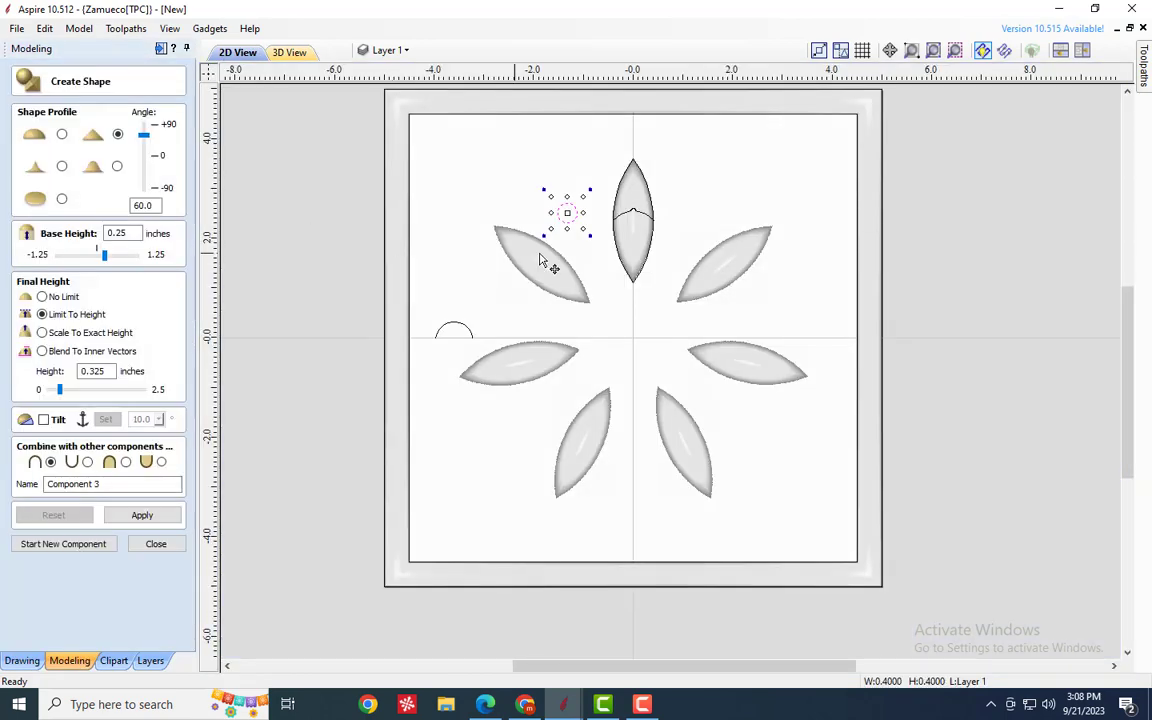
{"action": "left_click", "coordinate": [293, 53]}
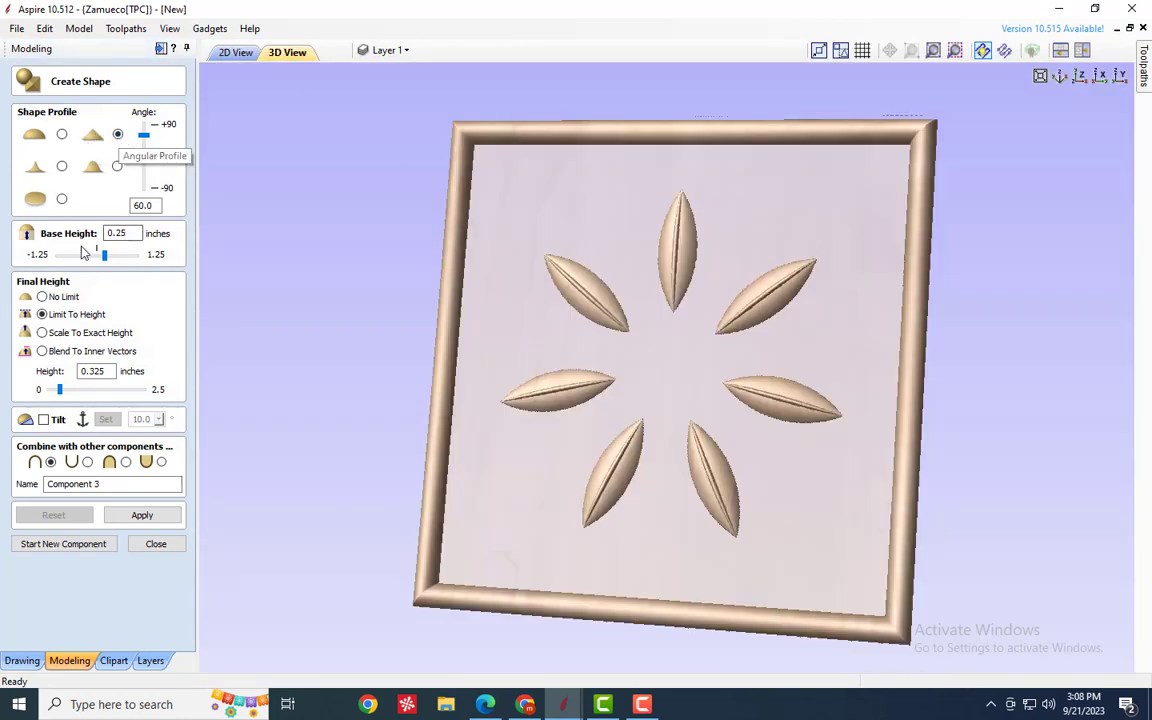
{"action": "left_click", "coordinate": [144, 515]}
{"action": "left_click_drag", "start_coordinate": [506, 345], "coordinate": [576, 287]}
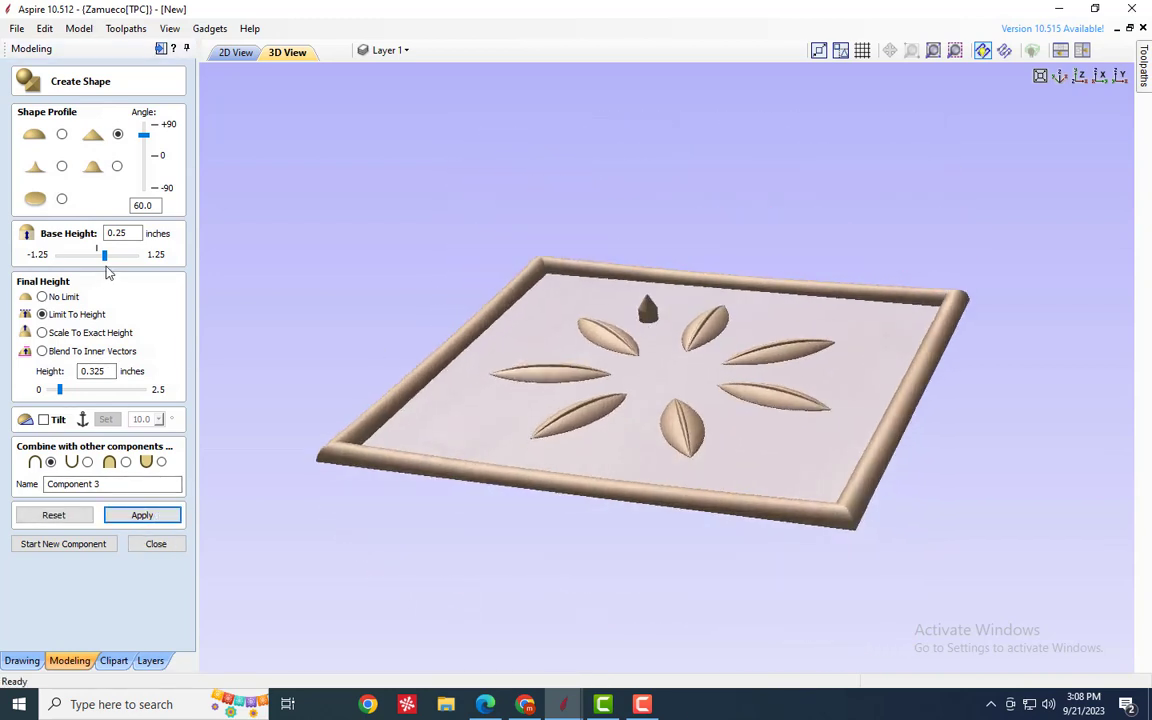
- Try base heights of -1.25, 0.275 and -0.325 inches on the small circle's shape
{"action": "left_click_drag", "start_coordinate": [104, 258], "coordinate": [46, 255]}
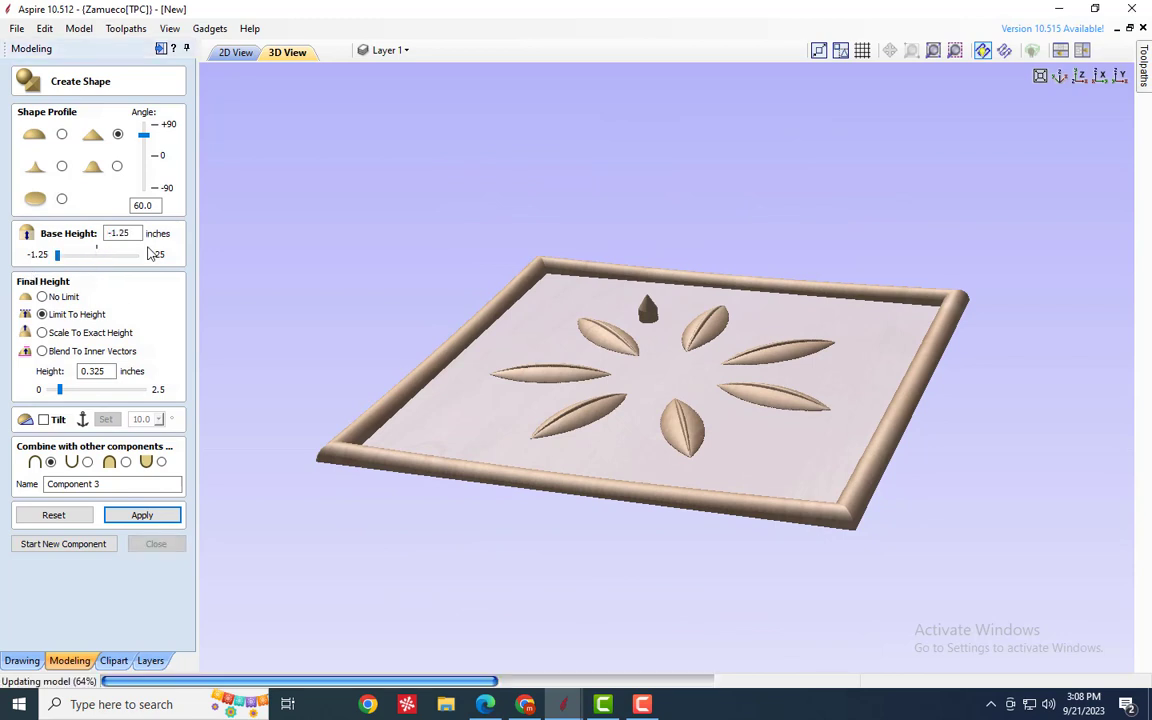
{"action": "type", "text": "0"}
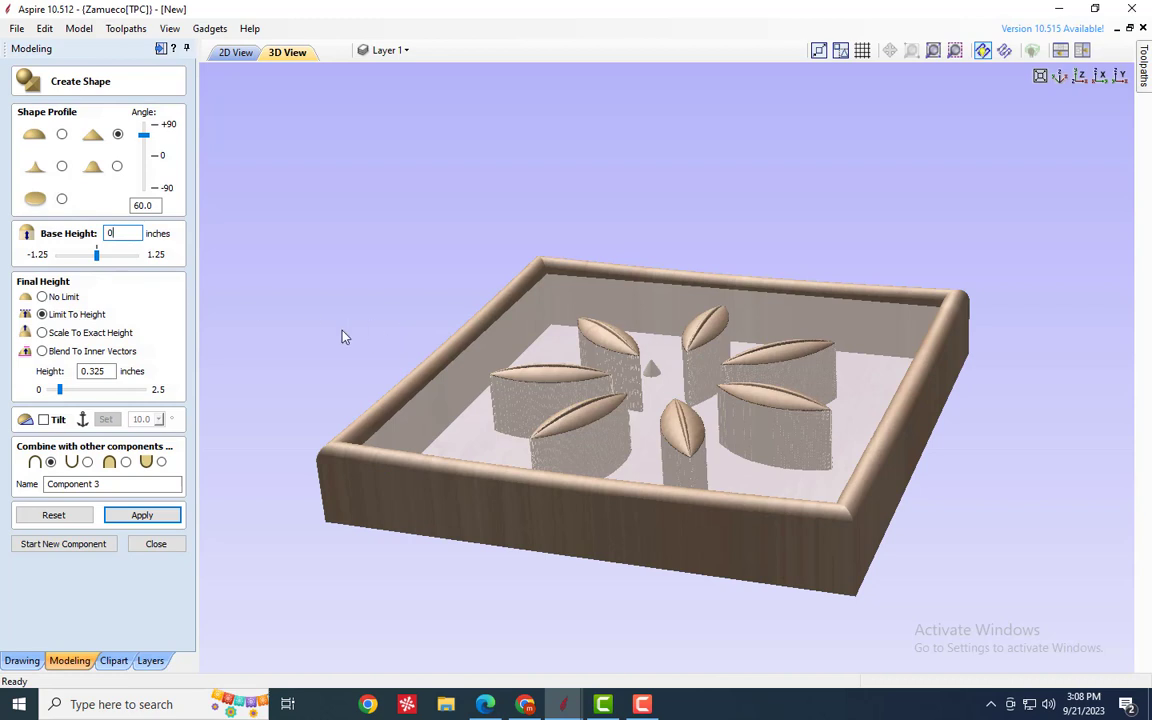
{"action": "left_click_drag", "start_coordinate": [97, 256], "coordinate": [105, 256]}
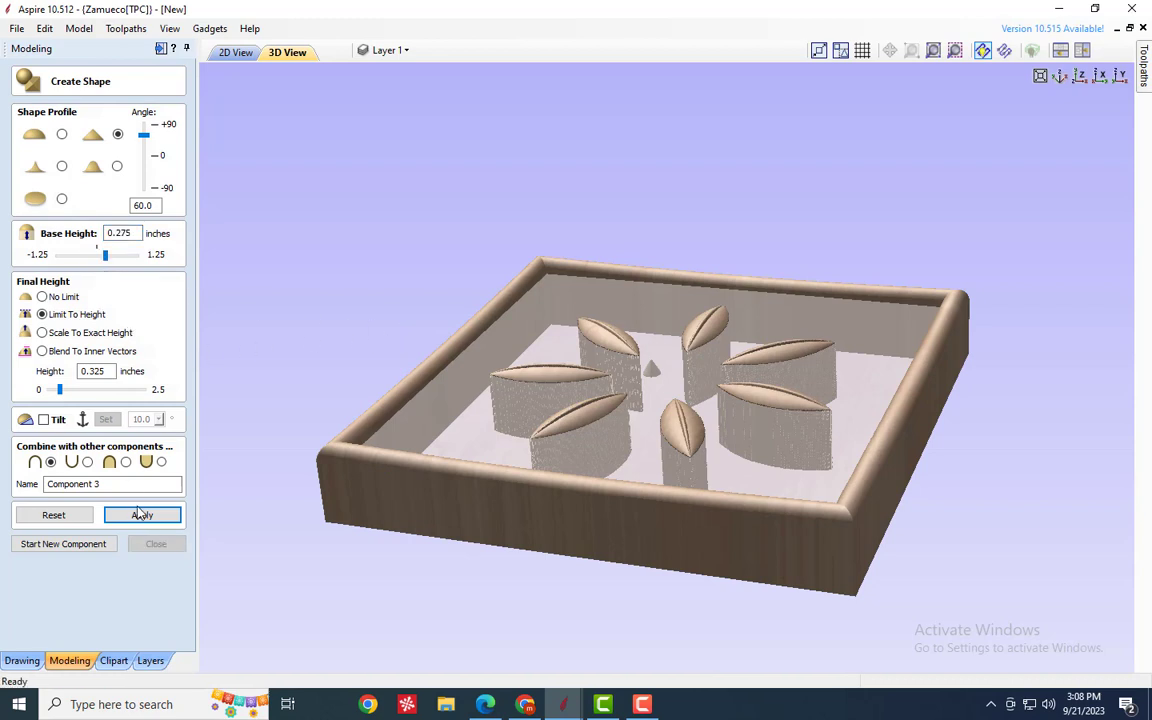
{"action": "left_click", "coordinate": [142, 515]}
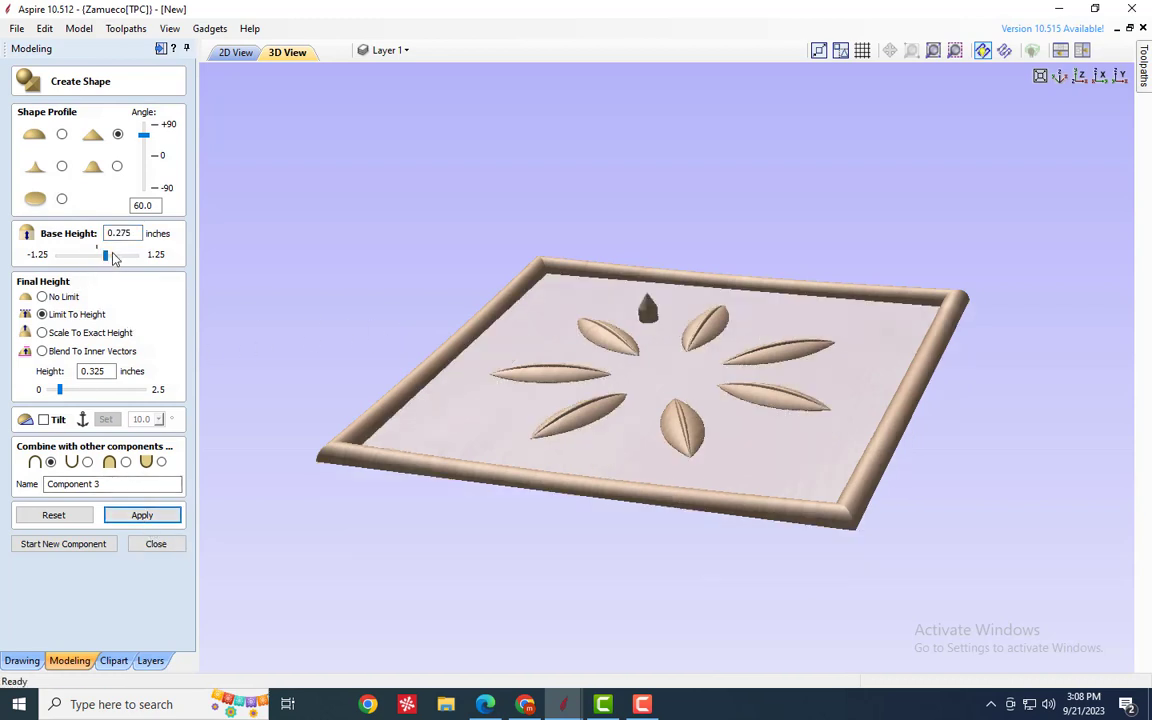
{"action": "left_click_drag", "start_coordinate": [105, 256], "coordinate": [92, 256]}
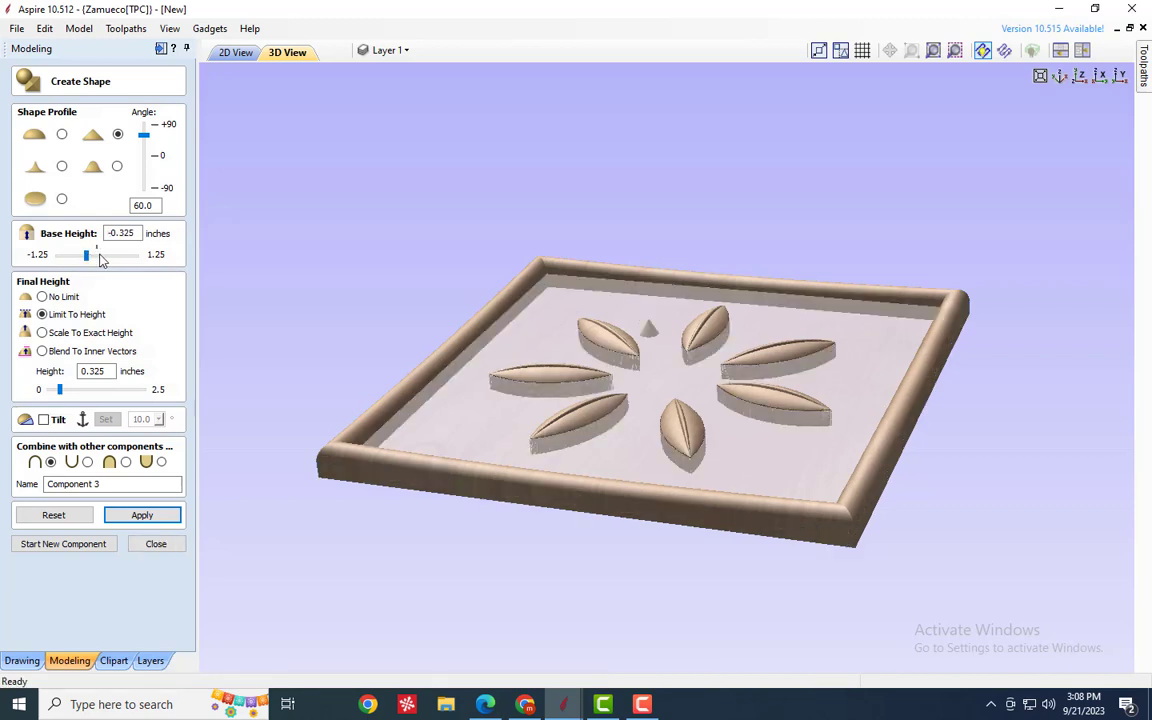
- Set the cone's base height to 0 inches, apply the shape and finish creating it
{"action": "left_click_drag", "start_coordinate": [99, 256], "coordinate": [73, 247]}
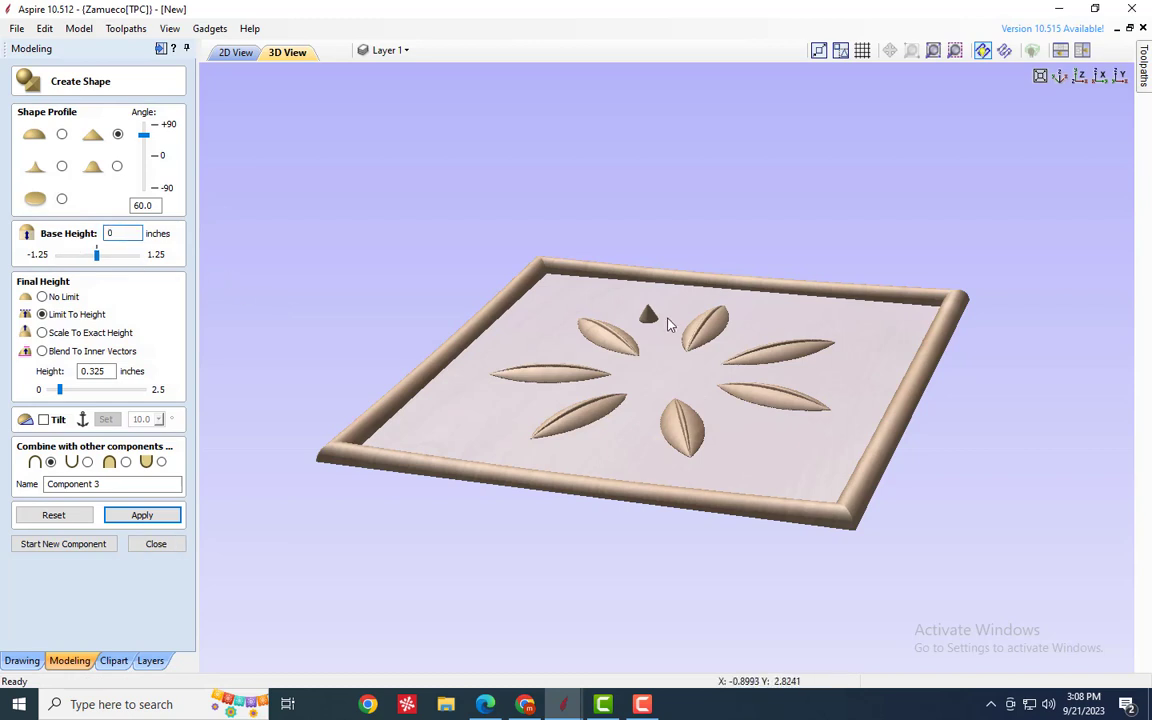
{"action": "scroll", "coordinate": [663, 324], "scroll_direction": "up", "scroll_amount": 2}
{"action": "left_click", "coordinate": [143, 515]}
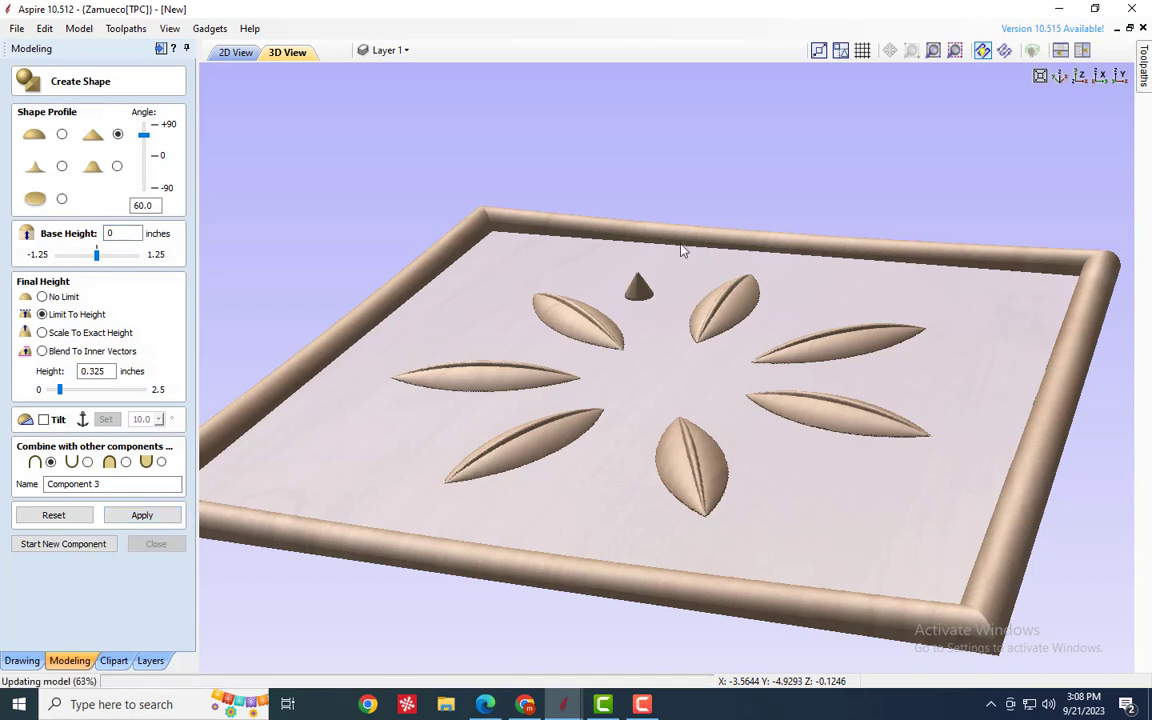
{"action": "scroll", "coordinate": [520, 300], "scroll_direction": "down", "scroll_amount": 2}
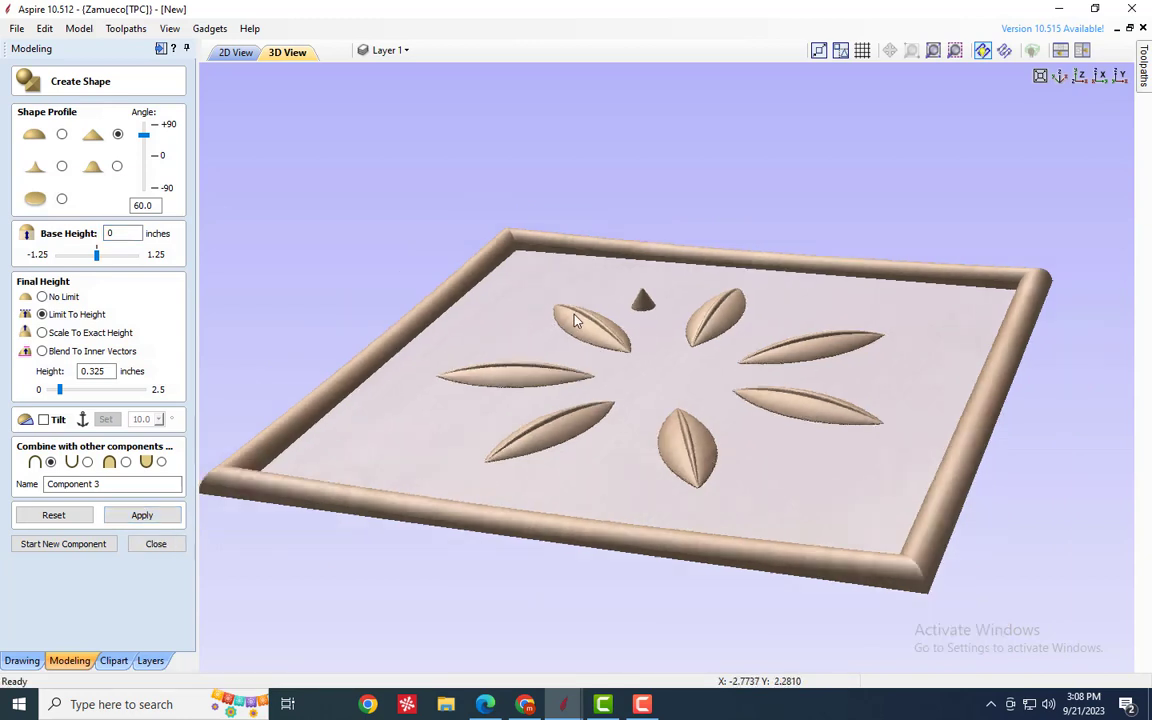
{"action": "left_click", "coordinate": [148, 518]}
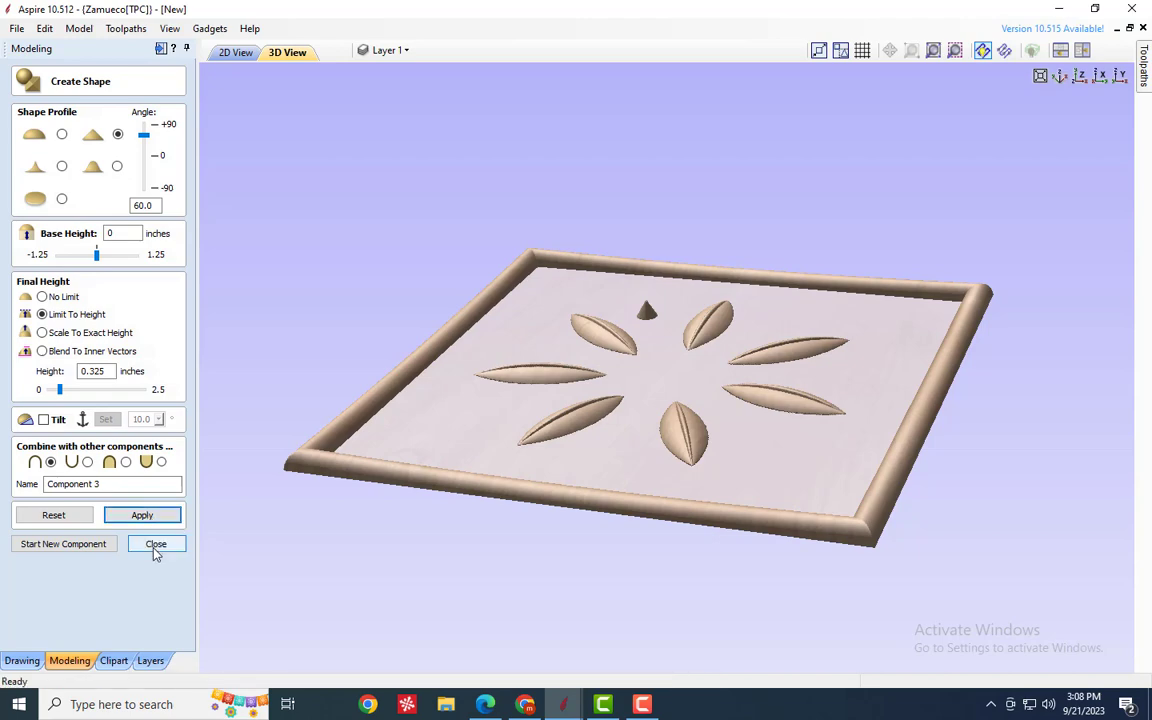
{"action": "left_click", "coordinate": [155, 543]}
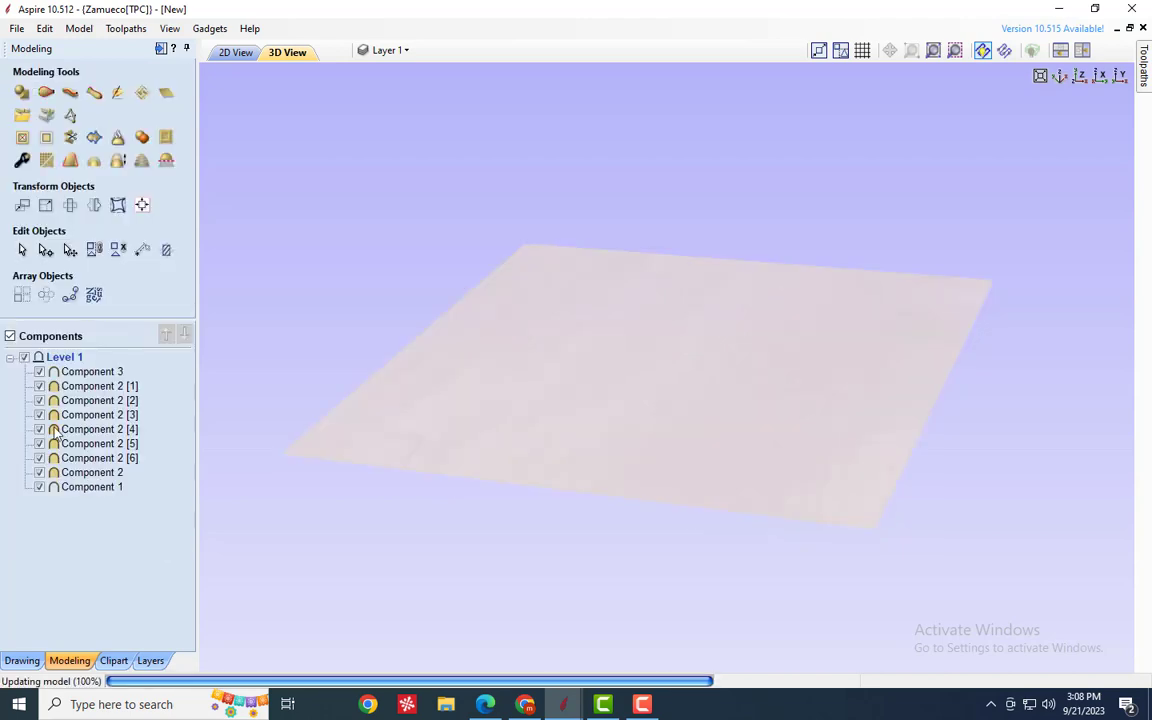
- Try to make a seven-item circular copy of the small cone over 360 degrees about rotation centre X 0, Y 0
{"action": "left_click", "coordinate": [46, 294]}
{"action": "left_click_drag", "start_coordinate": [545, 457], "coordinate": [553, 550]}
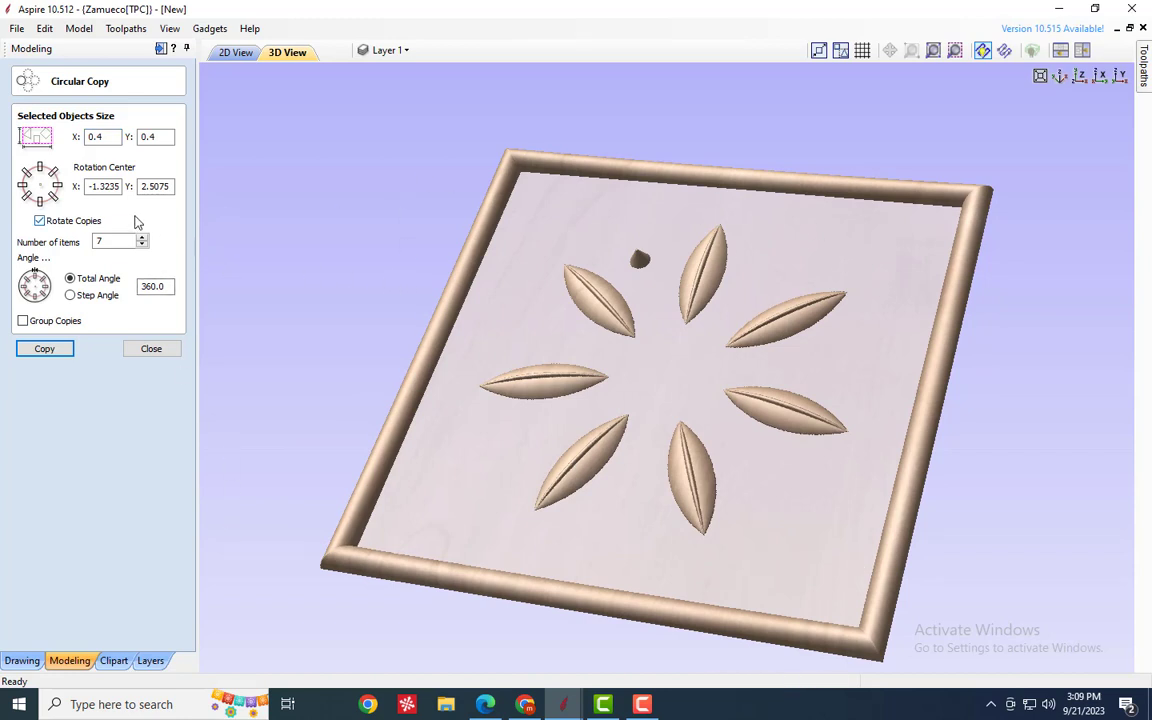
{"action": "double_click", "coordinate": [120, 186]}
{"action": "type", "text": "0"}
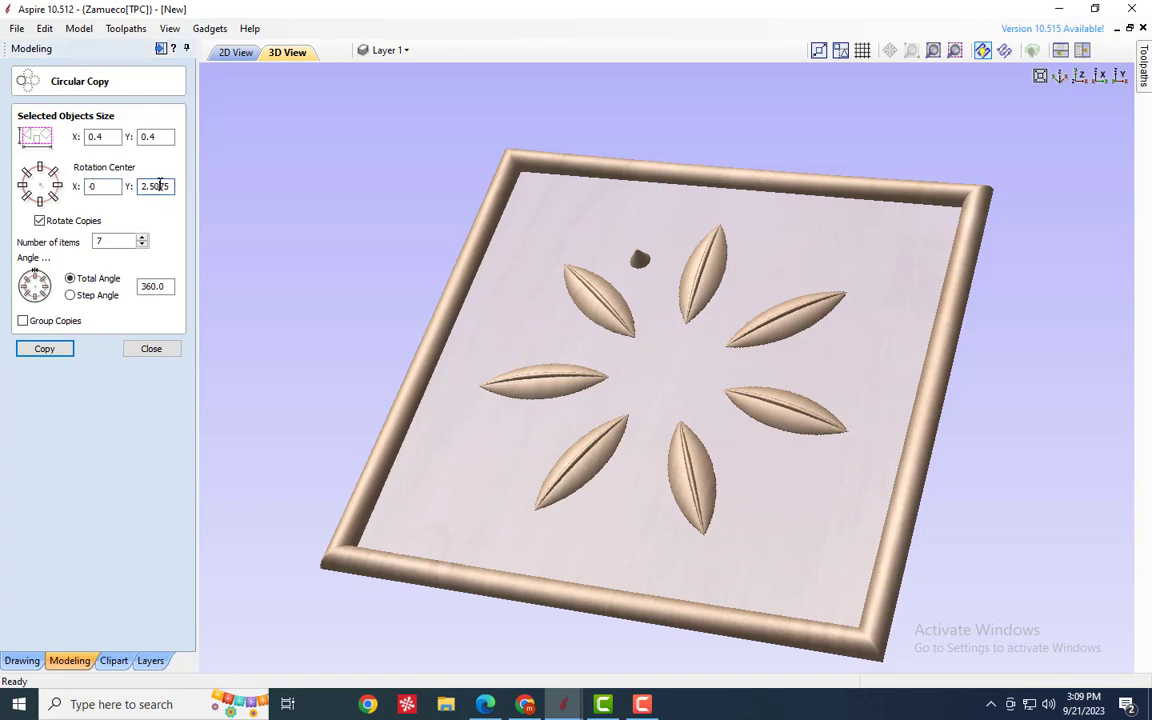
{"action": "double_click", "coordinate": [160, 185]}
{"action": "left_click", "coordinate": [160, 185]}
{"action": "double_click", "coordinate": [158, 186]}
{"action": "type", "text": "0"}
{"action": "left_click", "coordinate": [53, 352]}
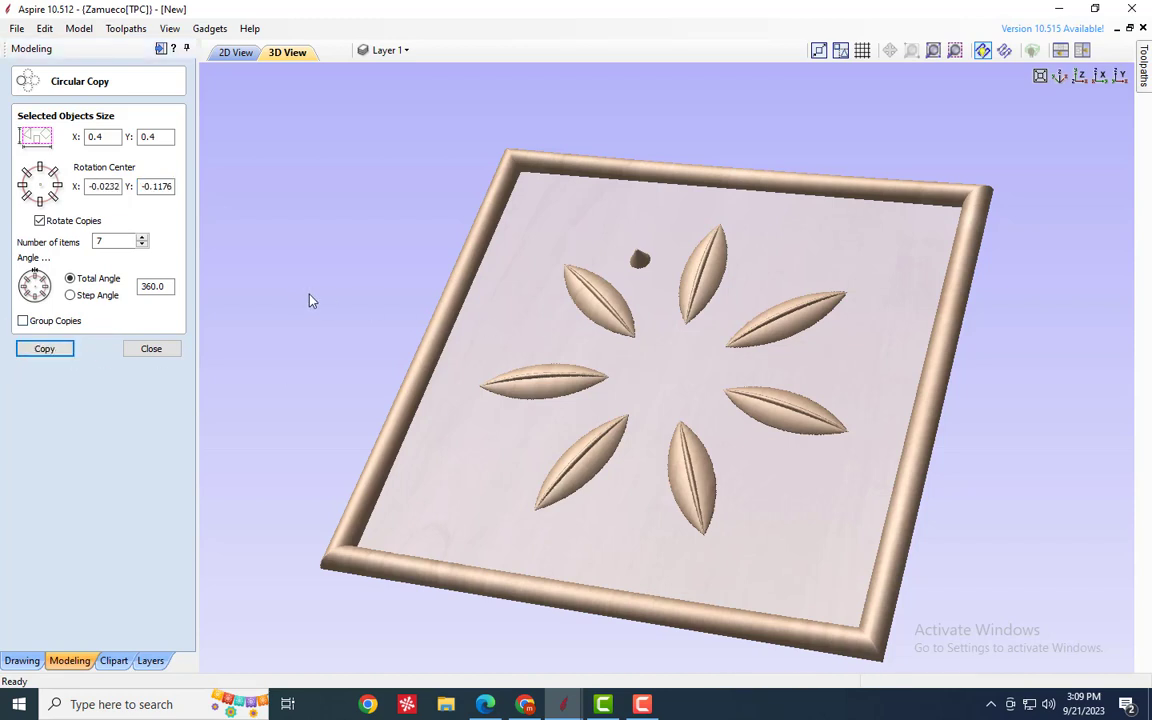
- Retry the seven-item circular copy with the rotation centre reset to X 0, Y 0, and leave the copy tool
{"action": "left_click", "coordinate": [111, 186]}
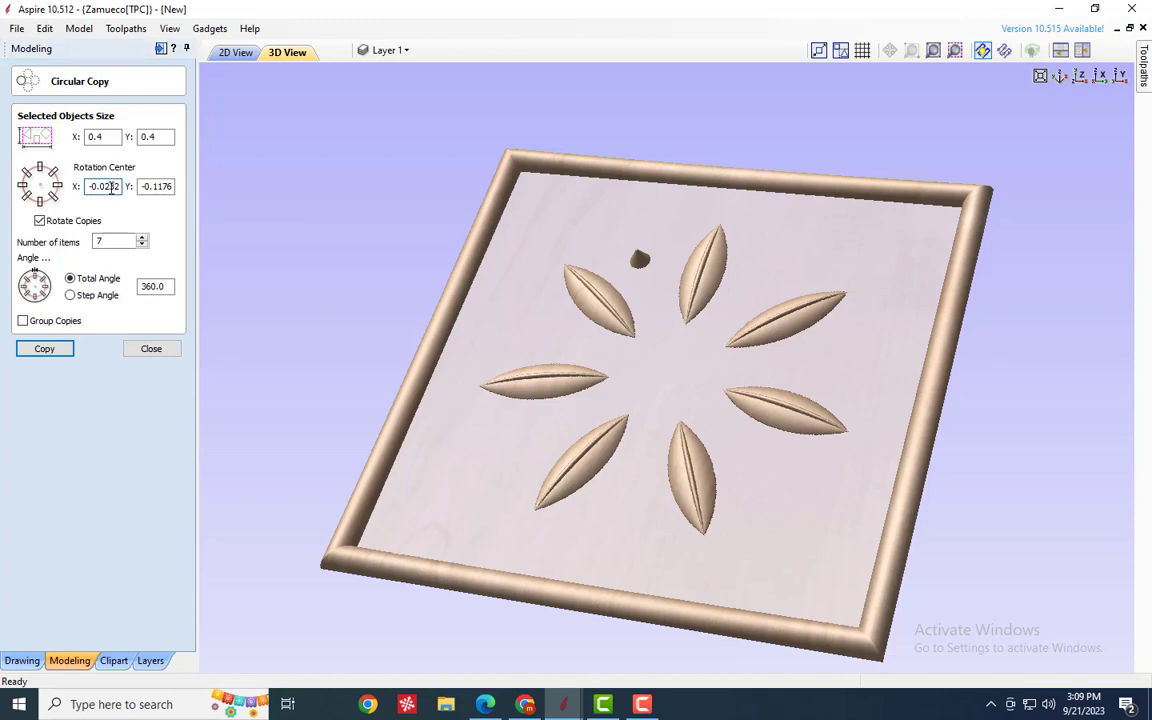
{"action": "type", "text": "0"}
{"action": "double_click", "coordinate": [168, 187]}
{"action": "type", "text": "0"}
{"action": "left_click", "coordinate": [45, 351]}
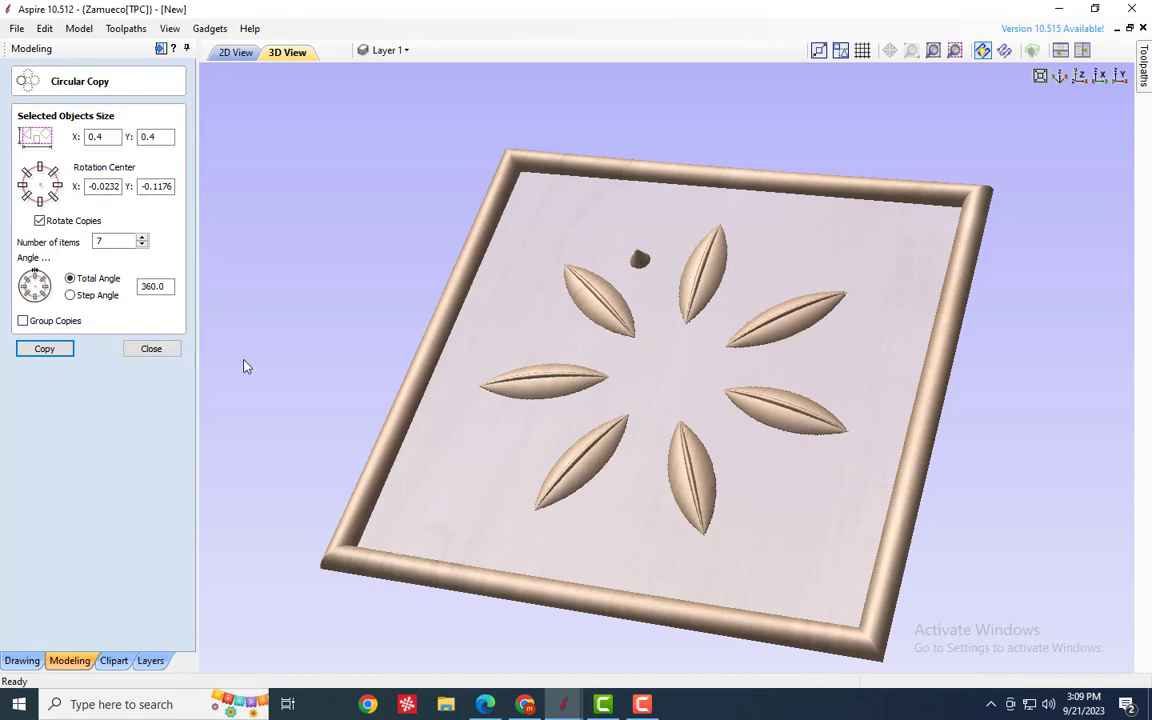
{"action": "left_click", "coordinate": [151, 348]}
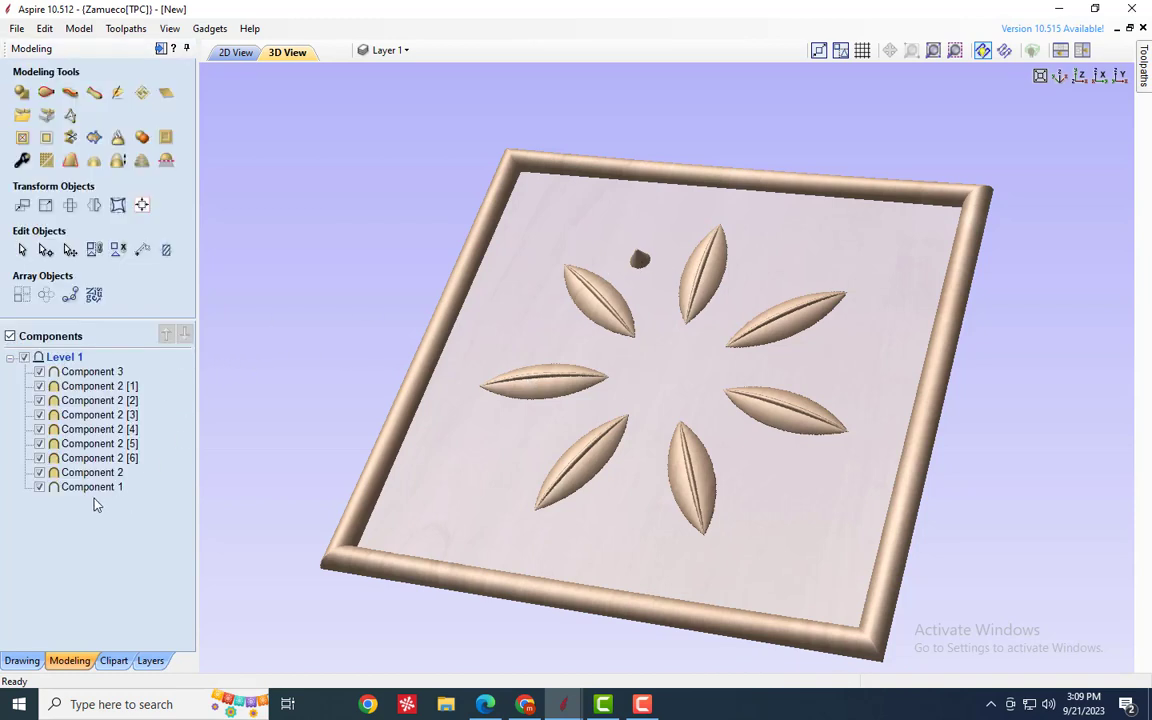
- Select the Component 3 cone and circular-copy it as seven items over 360 degrees about rotation centre X 0, Y 0
{"action": "left_click", "coordinate": [107, 373]}
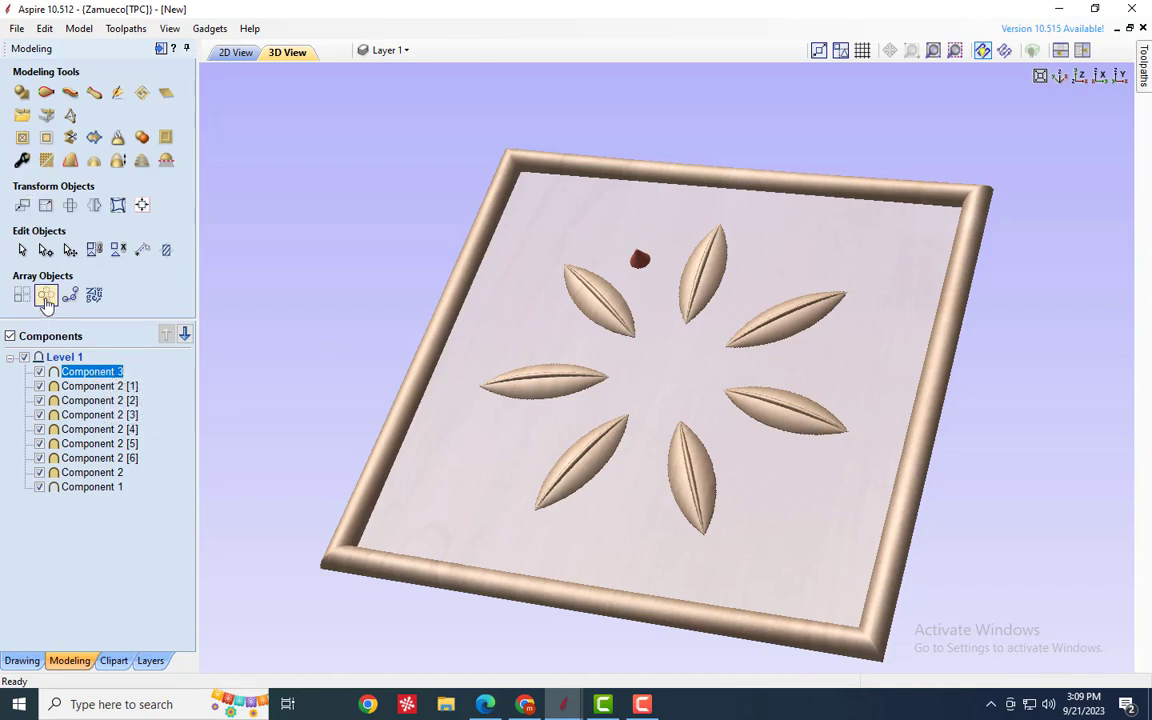
{"action": "left_click", "coordinate": [46, 296]}
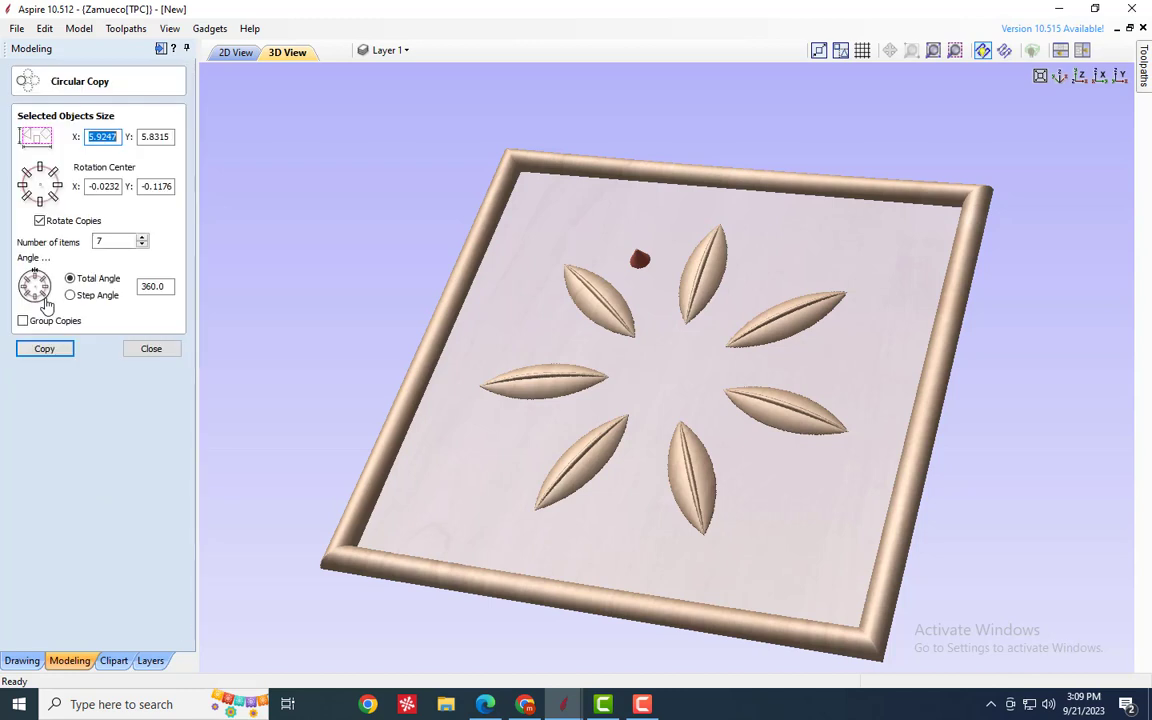
{"action": "double_click", "coordinate": [100, 186]}
{"action": "type", "text": "0"}
{"action": "double_click", "coordinate": [152, 186]}
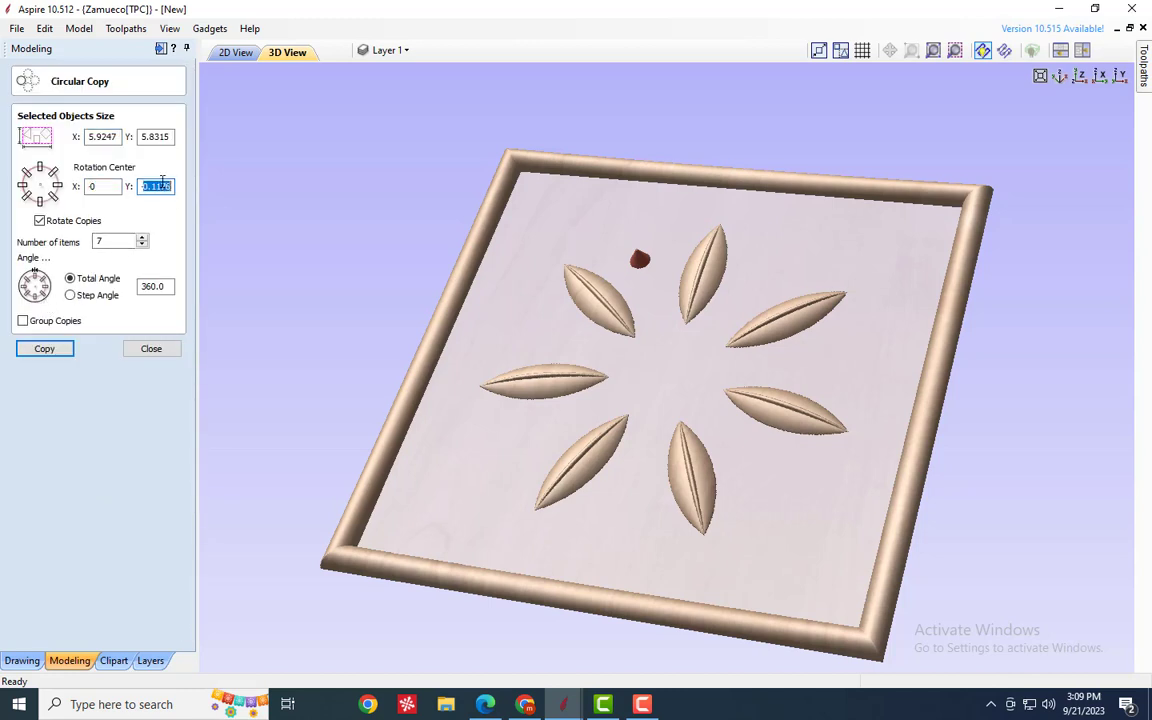
{"action": "type", "text": "0"}
{"action": "left_click", "coordinate": [48, 348]}
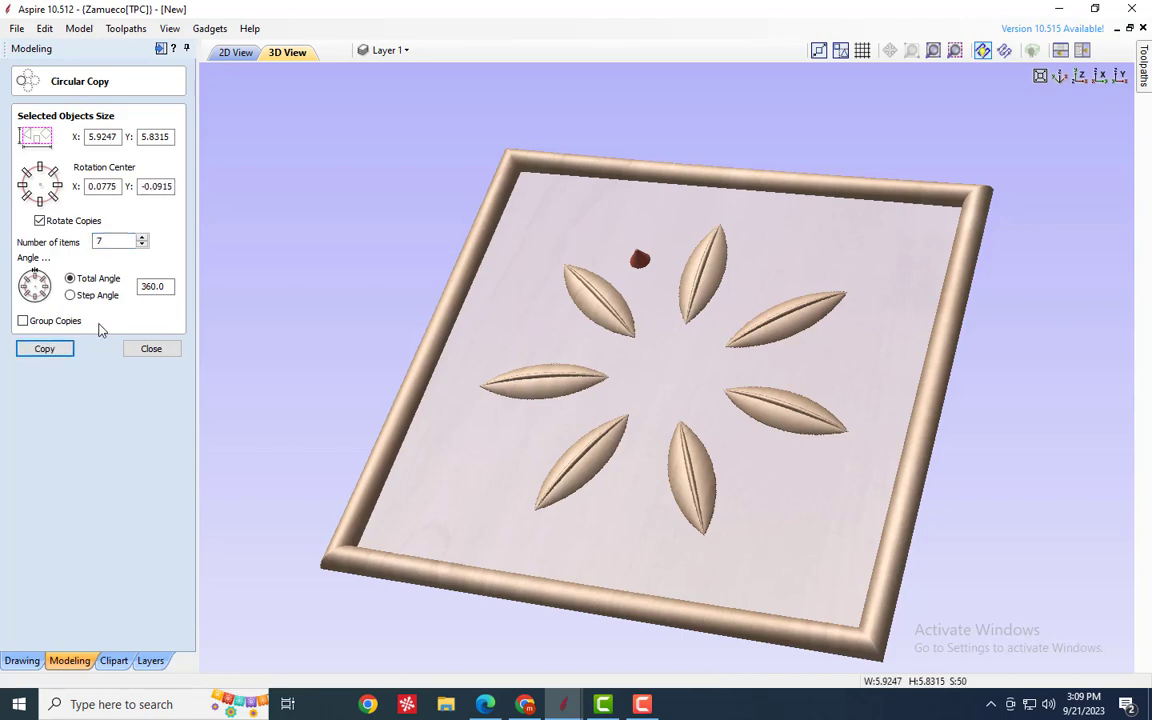
{"action": "left_click", "coordinate": [152, 350]}
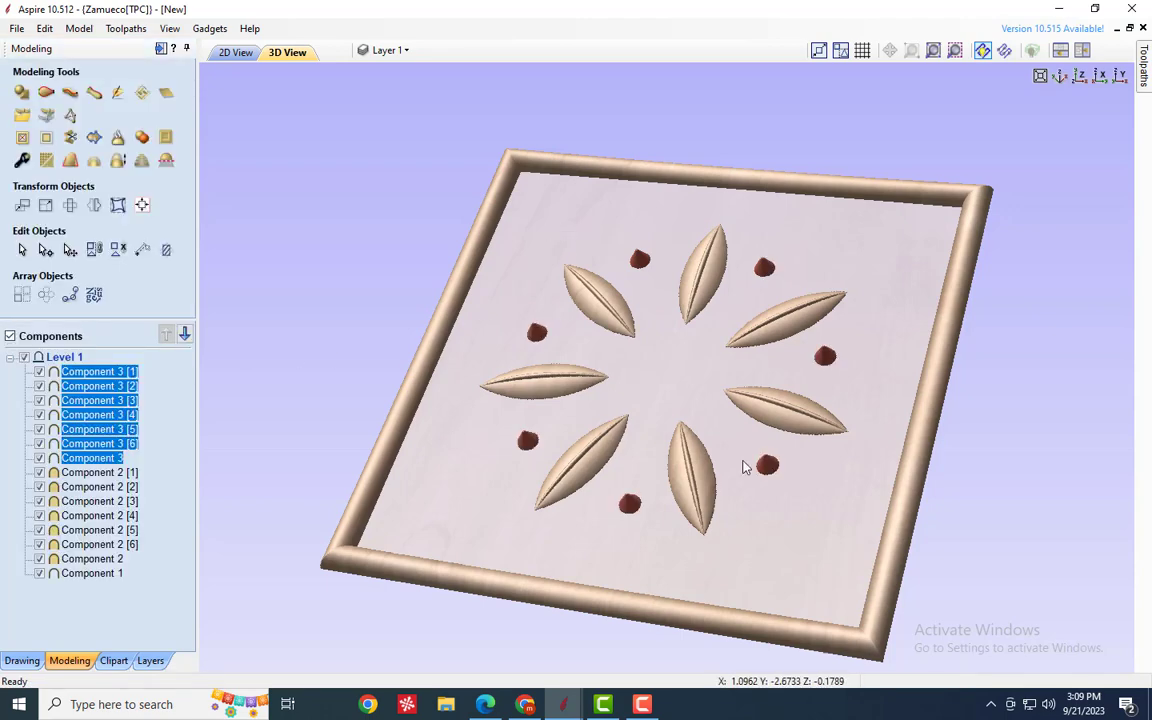
{"action": "mouse_move", "coordinate": [630, 330]}
{"action": "left_mouse_down"}
{"action": "mouse_move", "coordinate": [630, 468]}
{"action": "mouse_move", "coordinate": [669, 383]}
{"action": "mouse_move", "coordinate": [672, 295]}
{"action": "mouse_move", "coordinate": [640, 330]}
{"action": "left_mouse_up"}
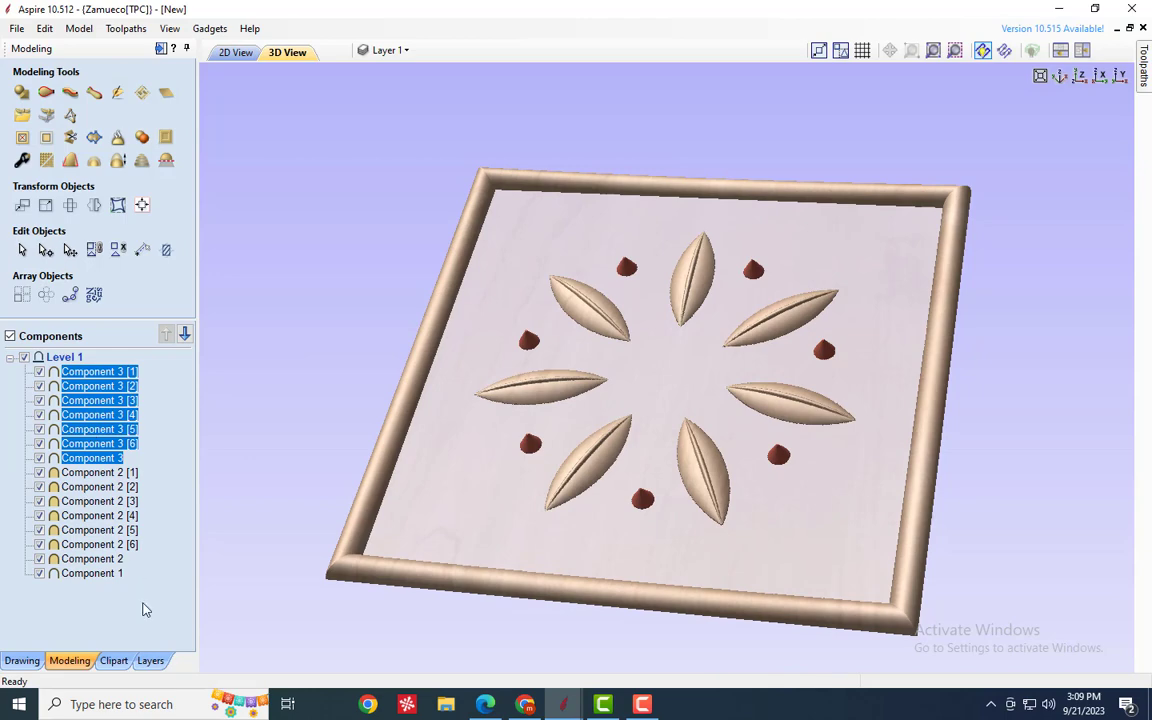
- Draw a six-sided polygon of 0.7 inches radius centred on the origin in the 2D view
{"action": "left_click", "coordinate": [22, 660]}
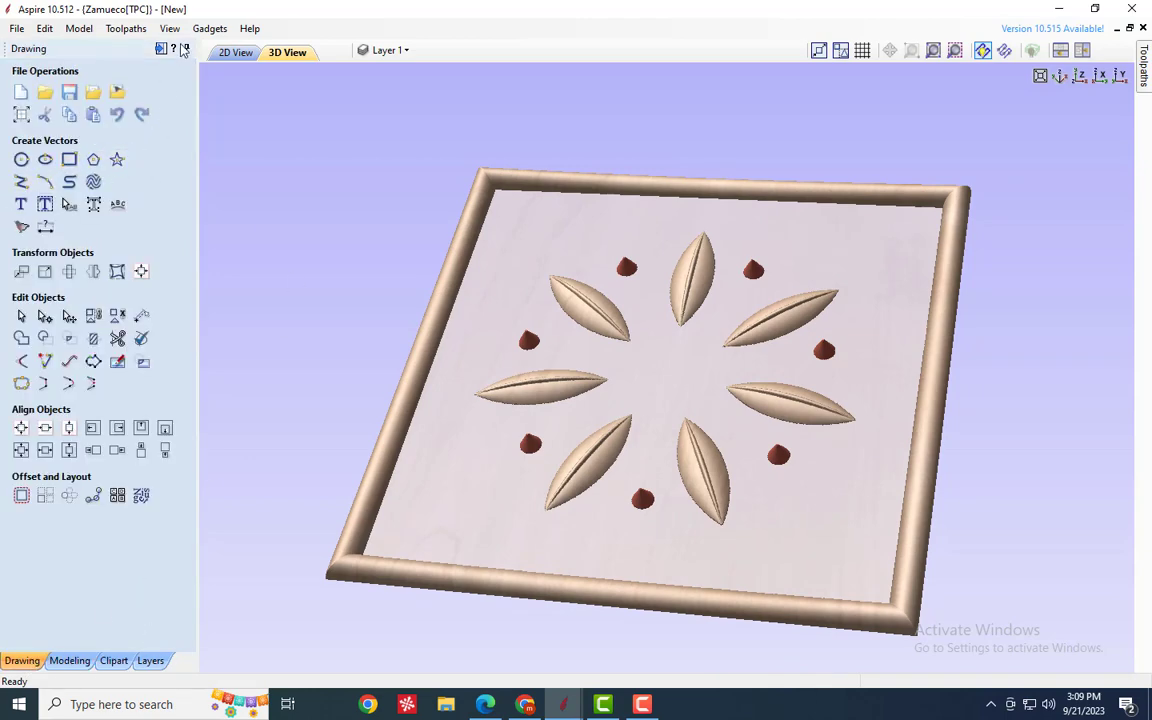
{"action": "left_click", "coordinate": [236, 52]}
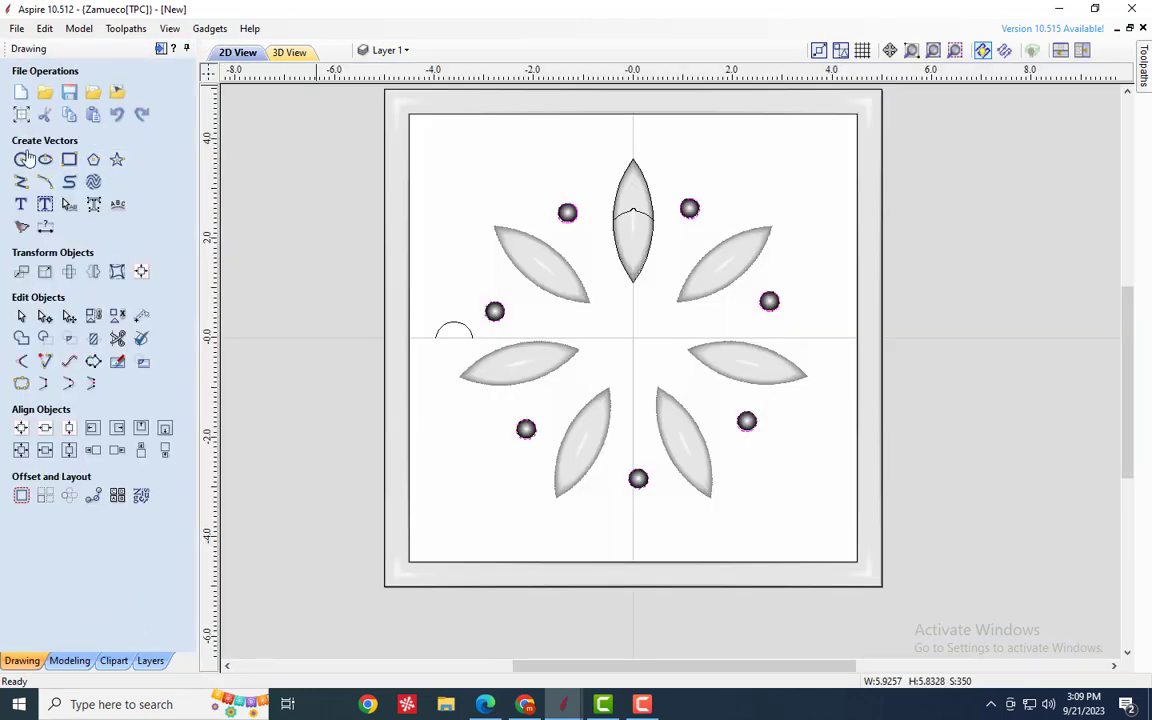
{"action": "left_click", "coordinate": [93, 160]}
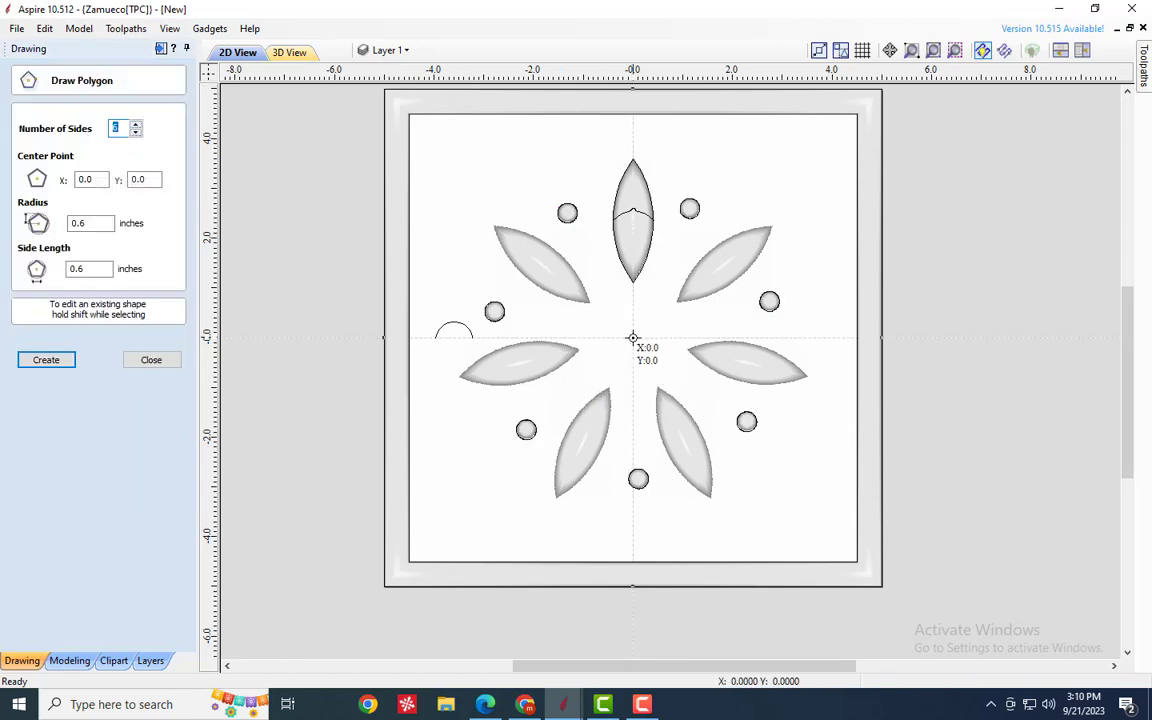
{"action": "left_click_drag", "start_coordinate": [633, 338], "coordinate": [611, 361]}
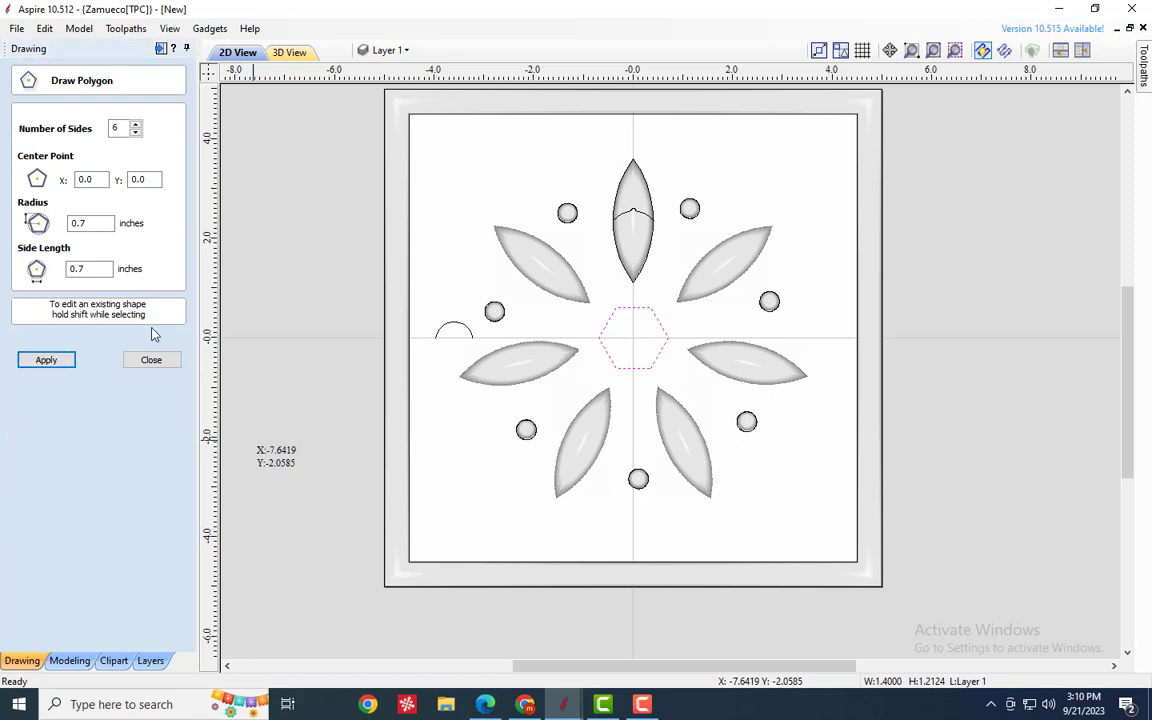
- Create a shape from the hexagon with a 60-degree angular profile, 0 base height and a 0.325-inch height limit, and inspect it in 3D
{"action": "left_click", "coordinate": [70, 661]}
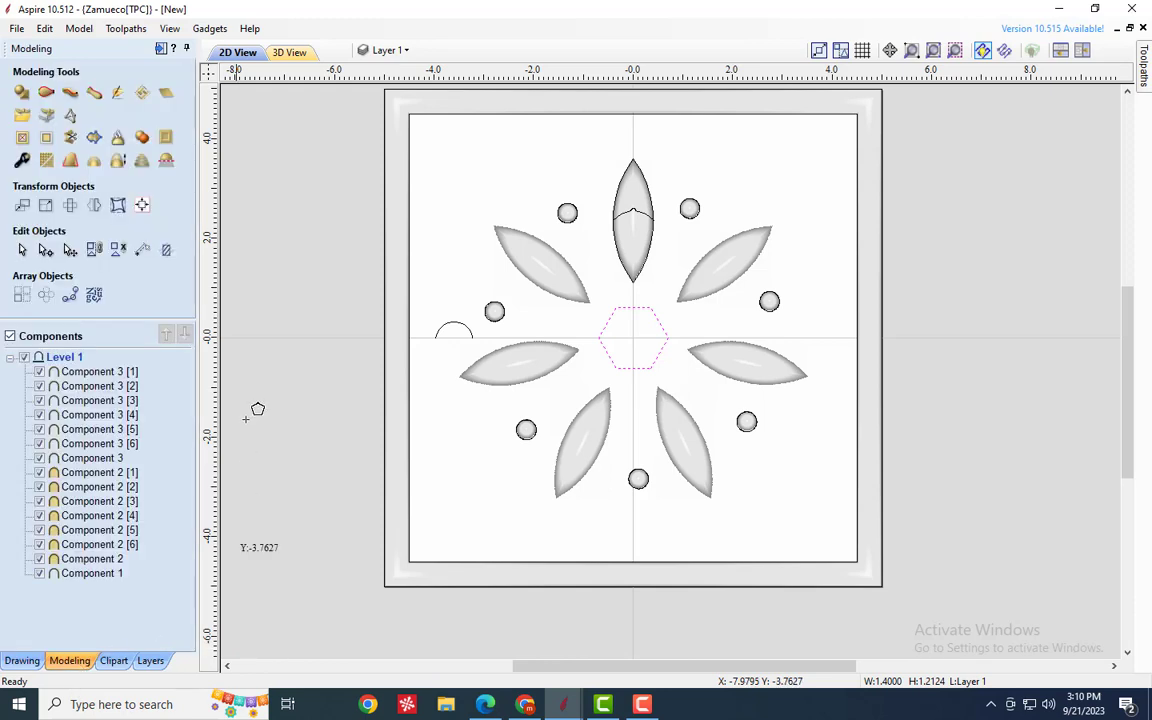
{"action": "left_click", "coordinate": [22, 93]}
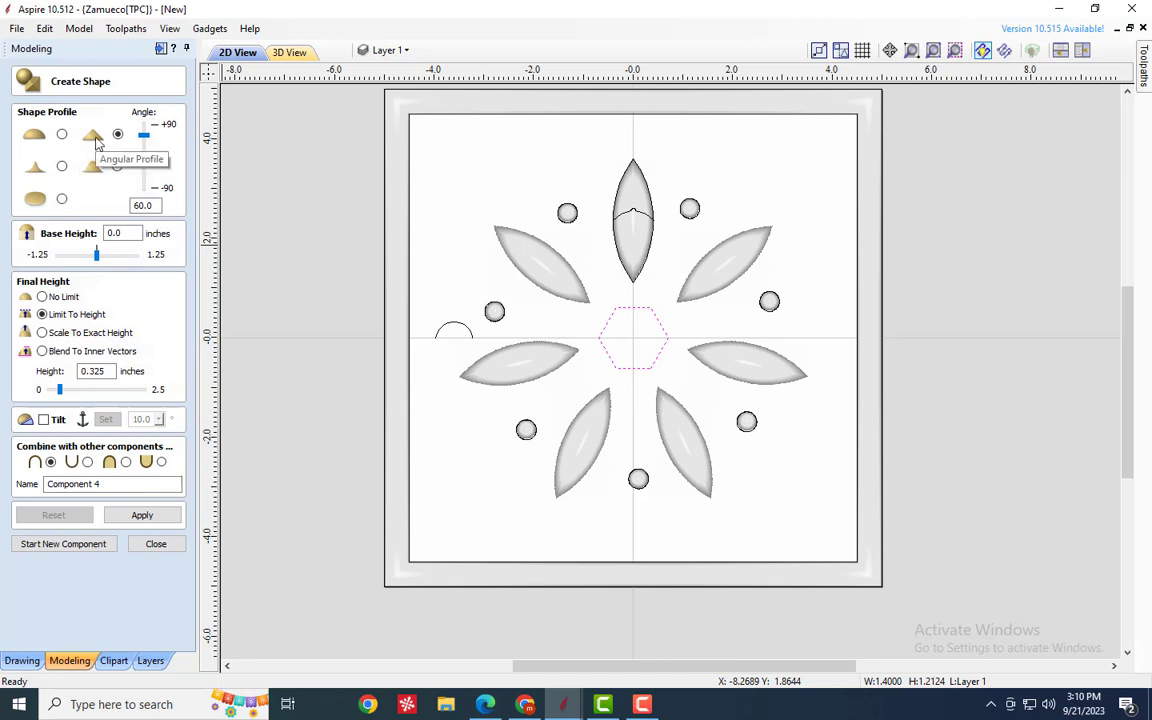
{"action": "left_click", "coordinate": [142, 515]}
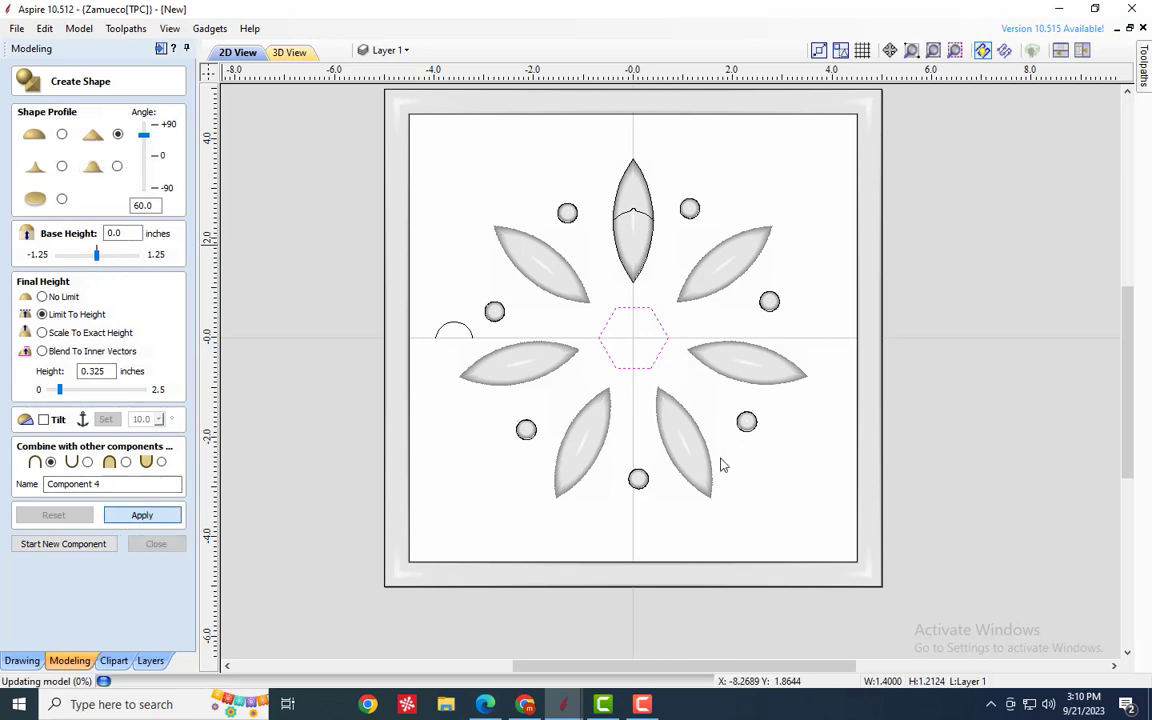
{"action": "left_click", "coordinate": [286, 52]}
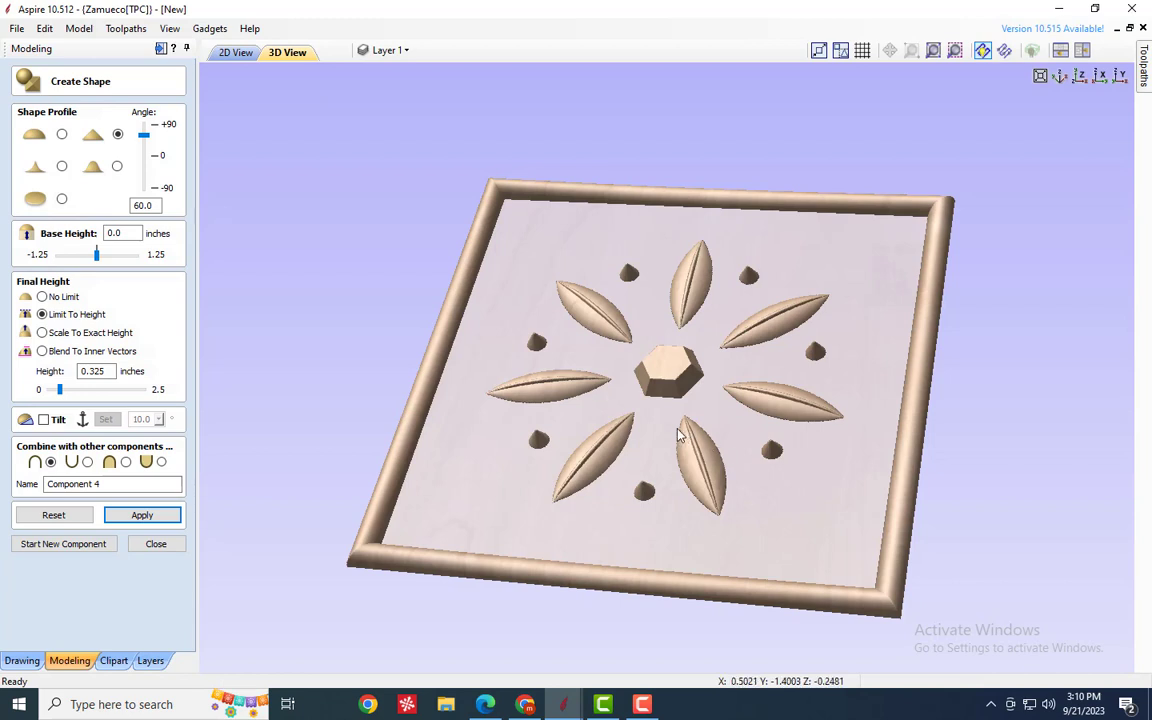
{"action": "left_click_drag", "start_coordinate": [681, 430], "coordinate": [692, 399]}
- Apply the hexagon shape with no height limit and set its base height to 0.1 inches
{"action": "left_click", "coordinate": [42, 297]}
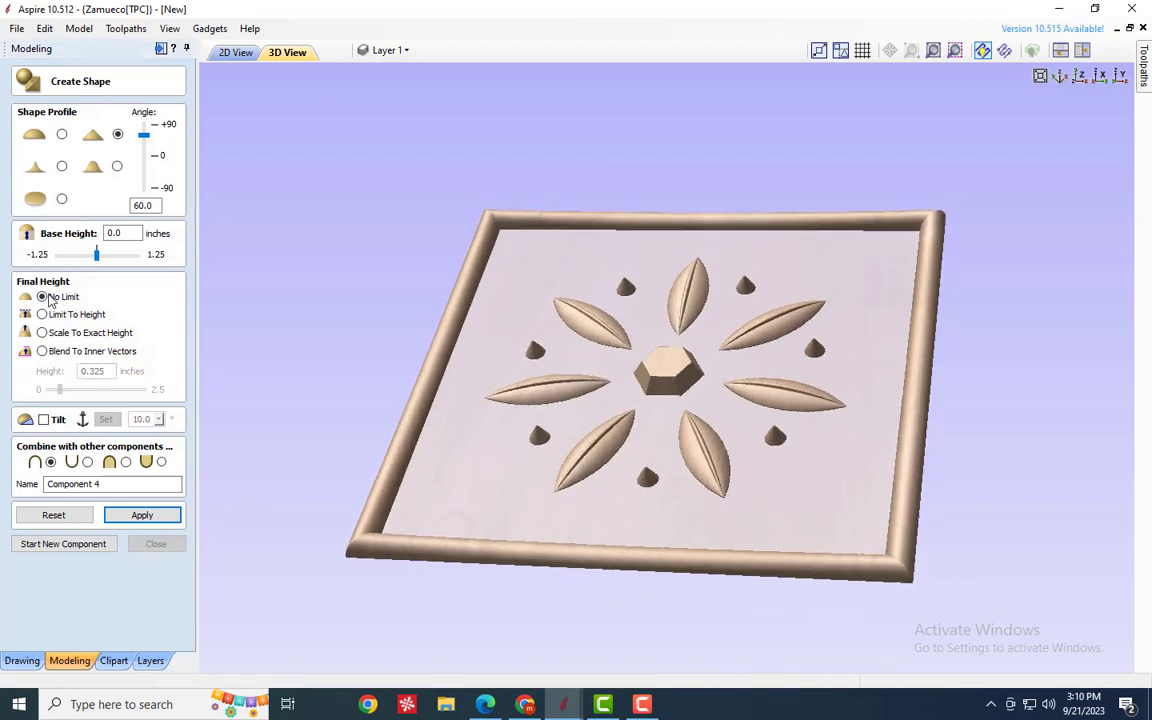
{"action": "left_click", "coordinate": [143, 515]}
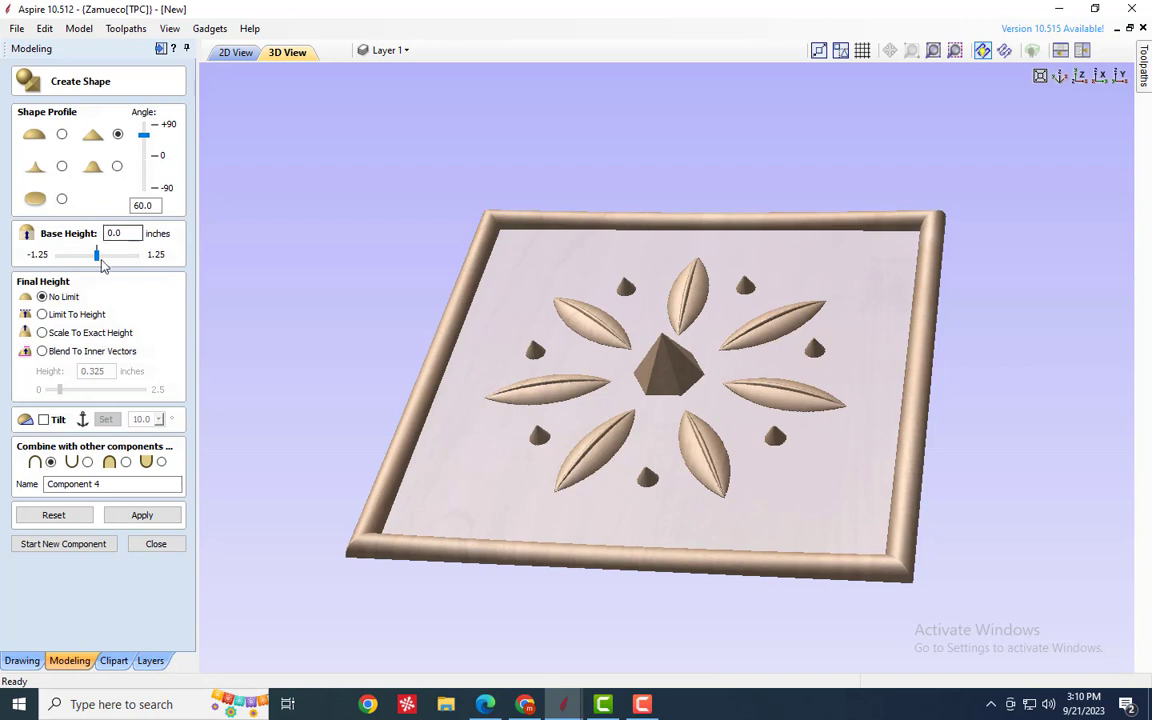
{"action": "left_click_drag", "start_coordinate": [96, 257], "coordinate": [105, 271]}
{"action": "double_click", "coordinate": [120, 233]}
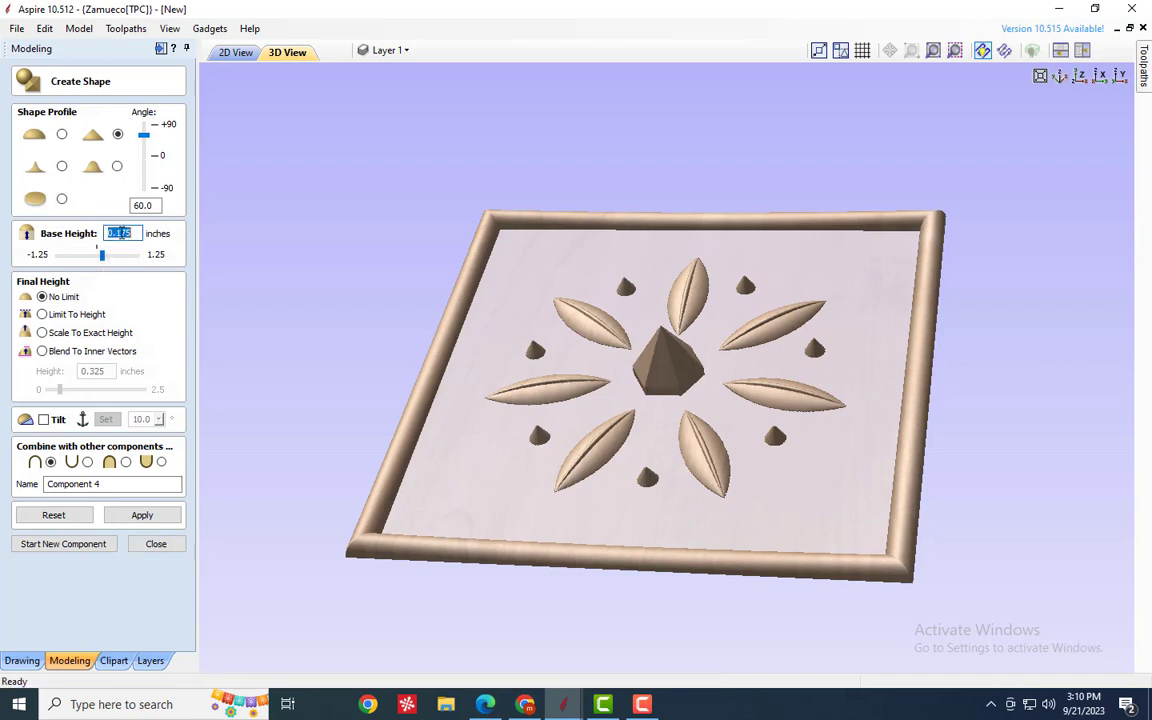
{"action": "type", "text": "0"}
{"action": "left_click_drag", "start_coordinate": [748, 365], "coordinate": [249, 134]}
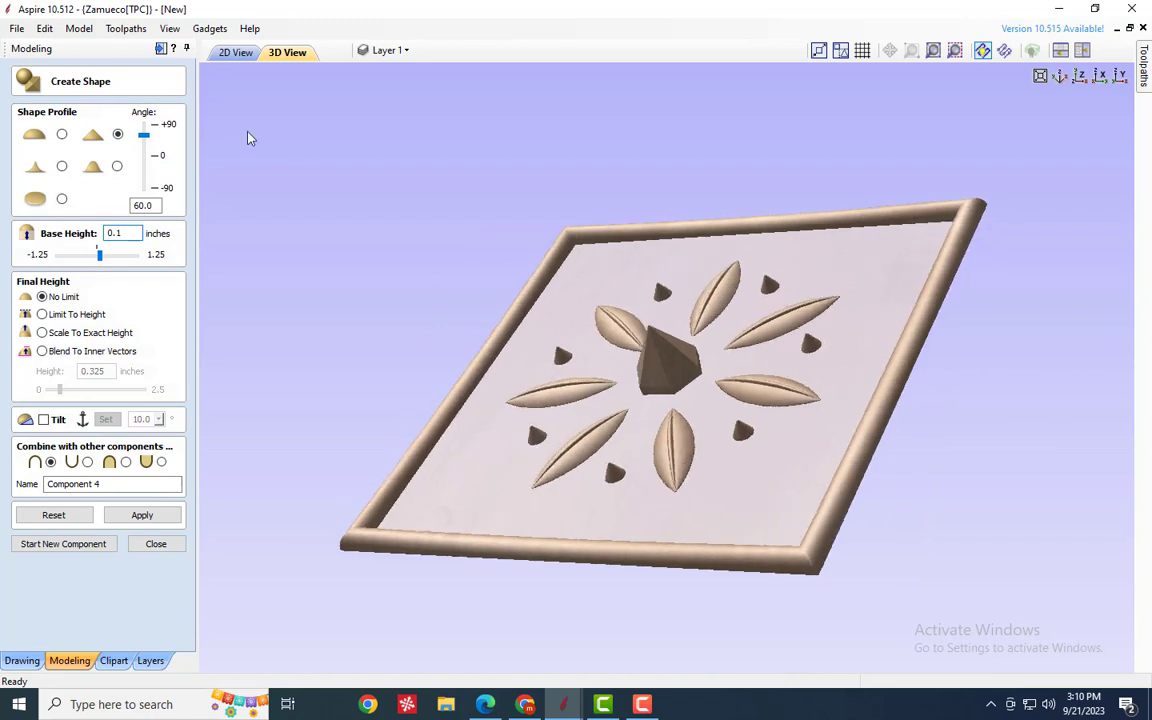
- Reduce the hexagon's profile angle to 43.2 degrees and limit its final height to 0.325 inches
{"action": "left_click", "coordinate": [145, 138]}
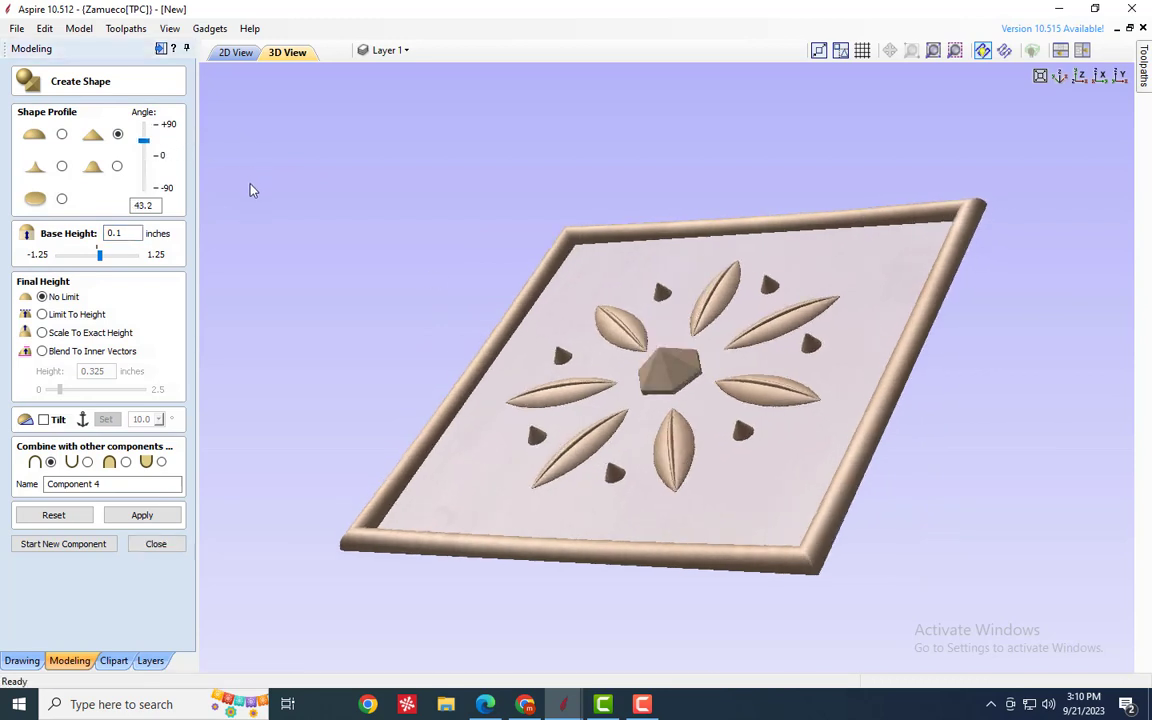
{"action": "left_click", "coordinate": [68, 318]}
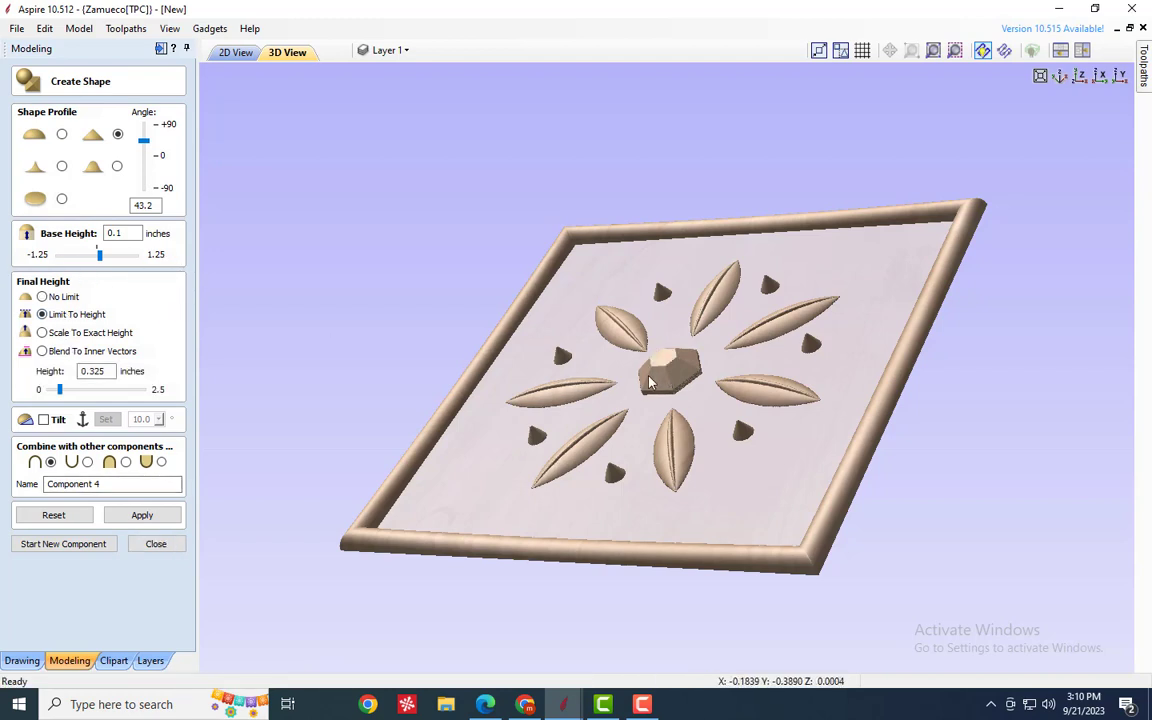
{"action": "left_click_drag", "start_coordinate": [585, 391], "coordinate": [655, 468]}
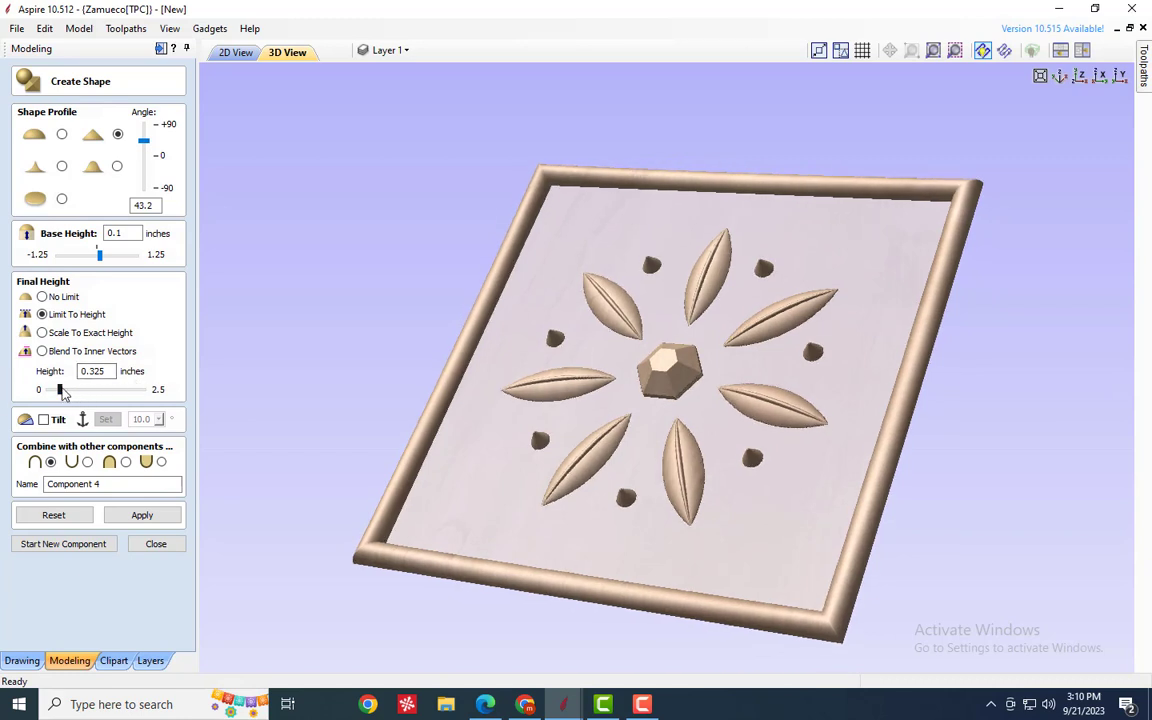
- Set the hexagon's height limit to 0.175 inches, apply the shape and finish creating it
{"action": "left_click_drag", "start_coordinate": [62, 393], "coordinate": [60, 393]}
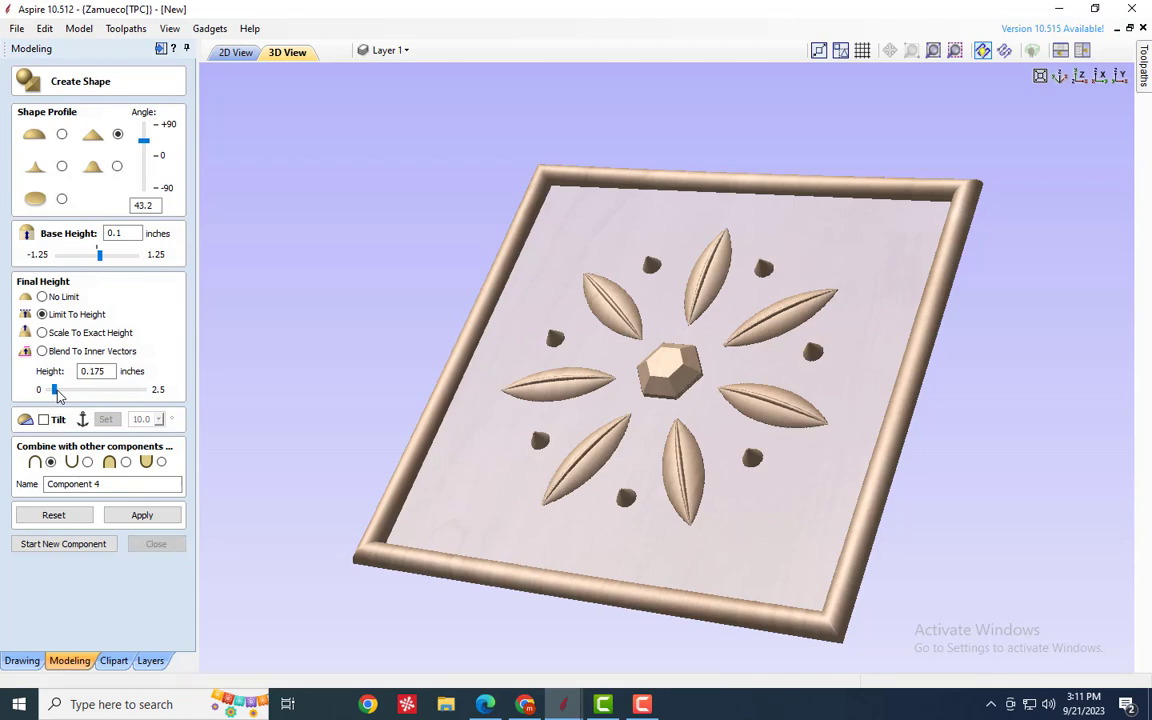
{"action": "left_click_drag", "start_coordinate": [722, 432], "coordinate": [768, 430]}
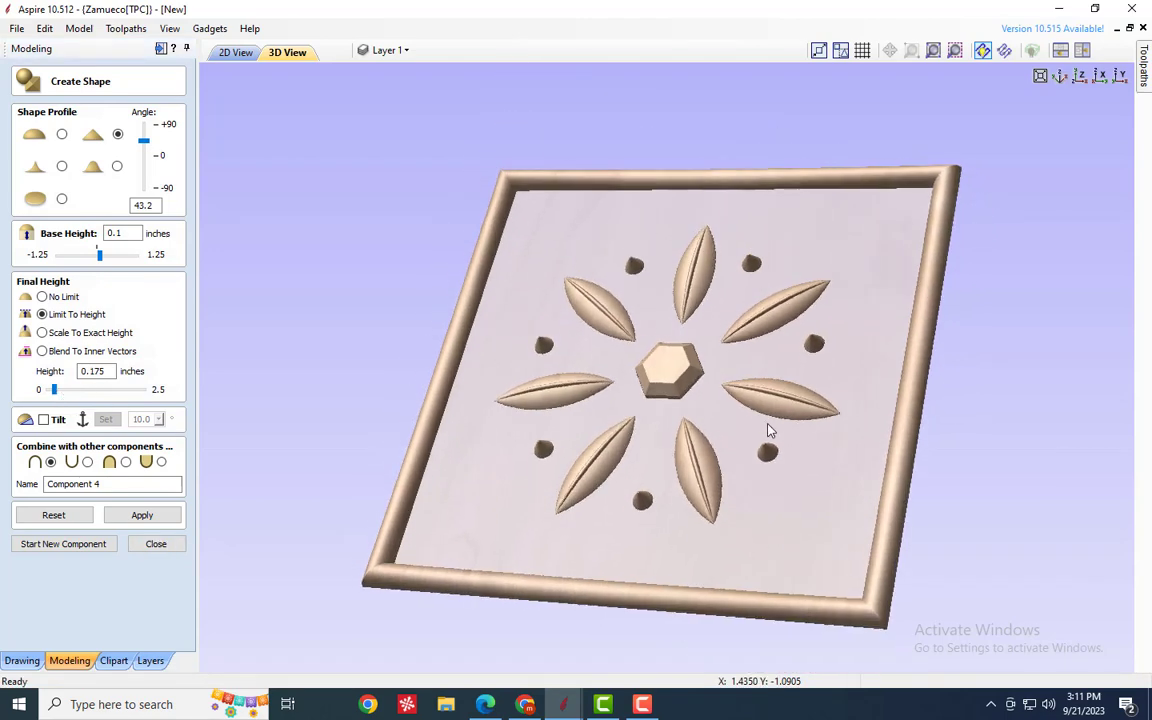
{"action": "left_click", "coordinate": [163, 516]}
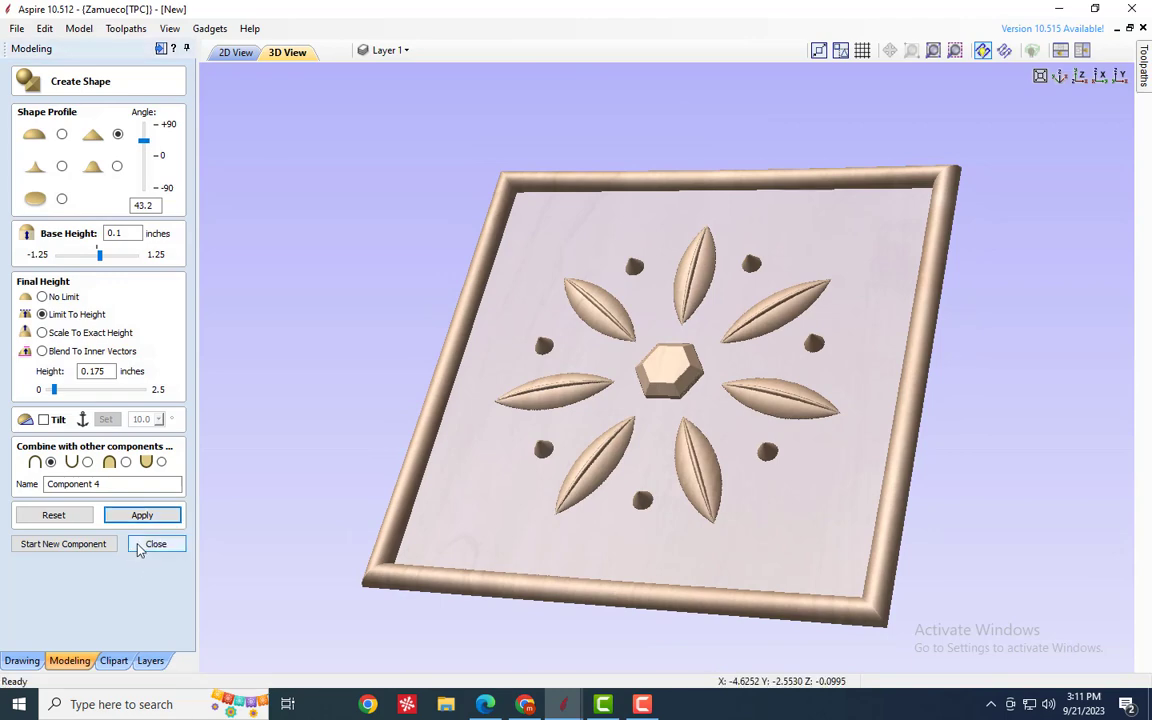
{"action": "left_click", "coordinate": [156, 545]}
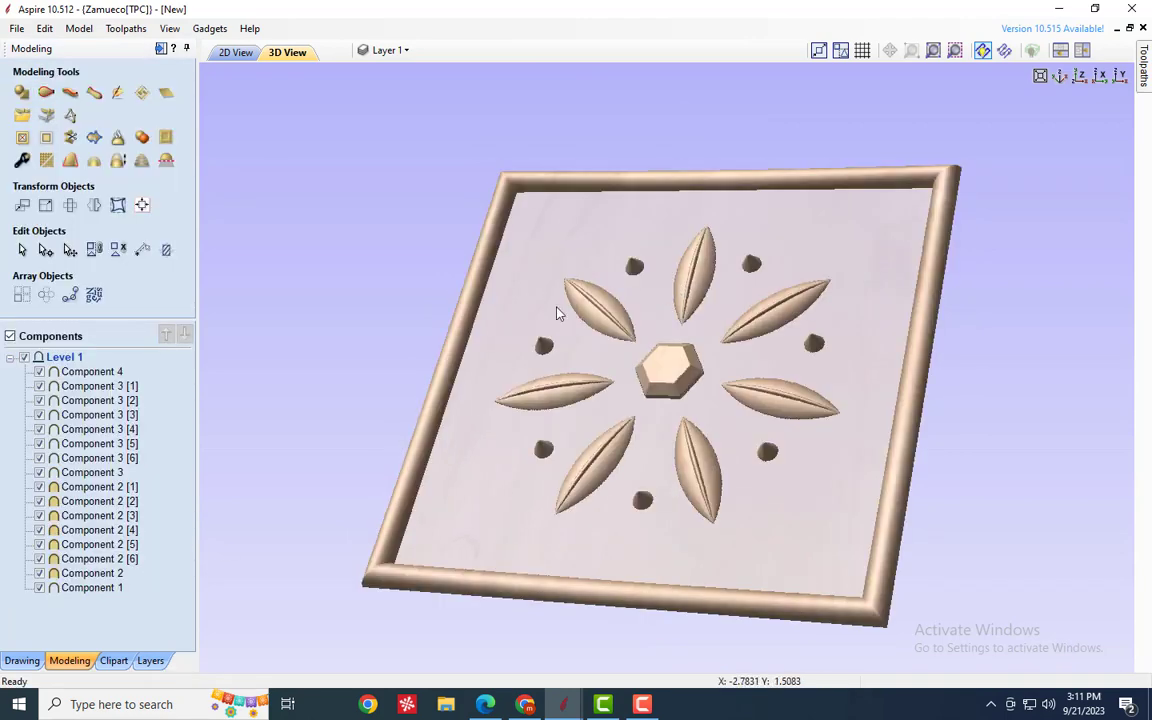
{"action": "mouse_move", "coordinate": [579, 335]}
{"action": "left_mouse_down"}
{"action": "mouse_move", "coordinate": [595, 275]}
{"action": "mouse_move", "coordinate": [584, 368]}
{"action": "left_mouse_up"}
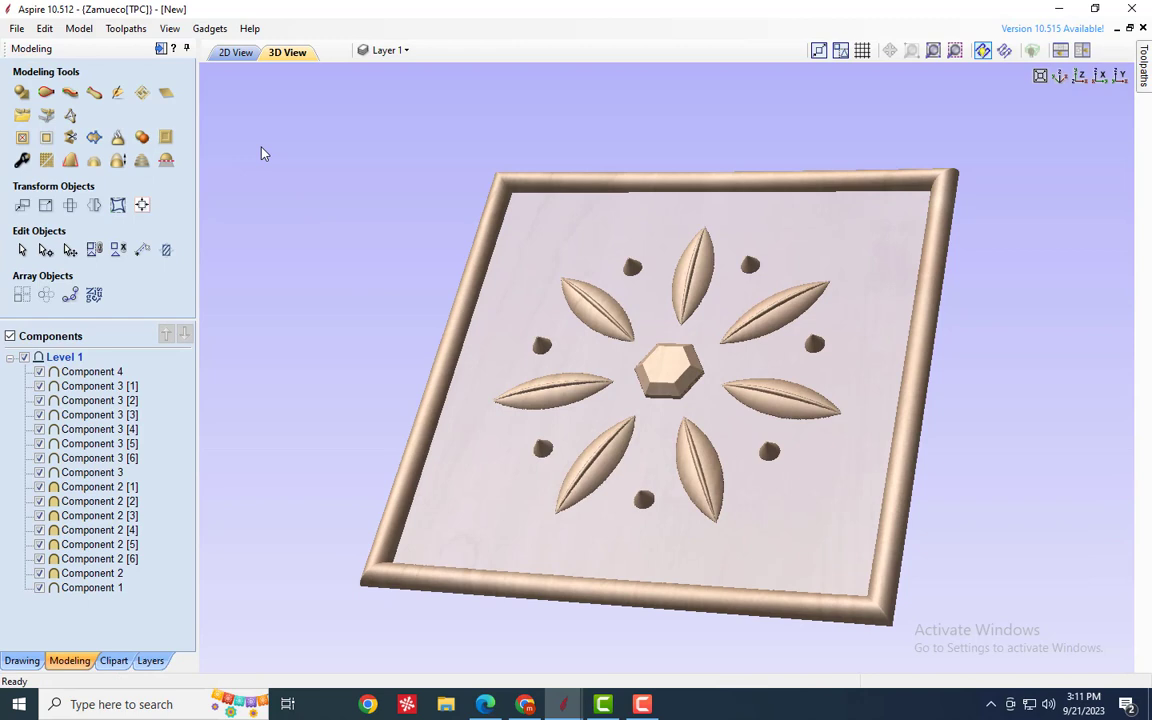
- Create a flat-profile shape from the outer square border vector with a 0.5-inch base height, and inspect it in 3D
{"action": "left_click", "coordinate": [228, 53]}
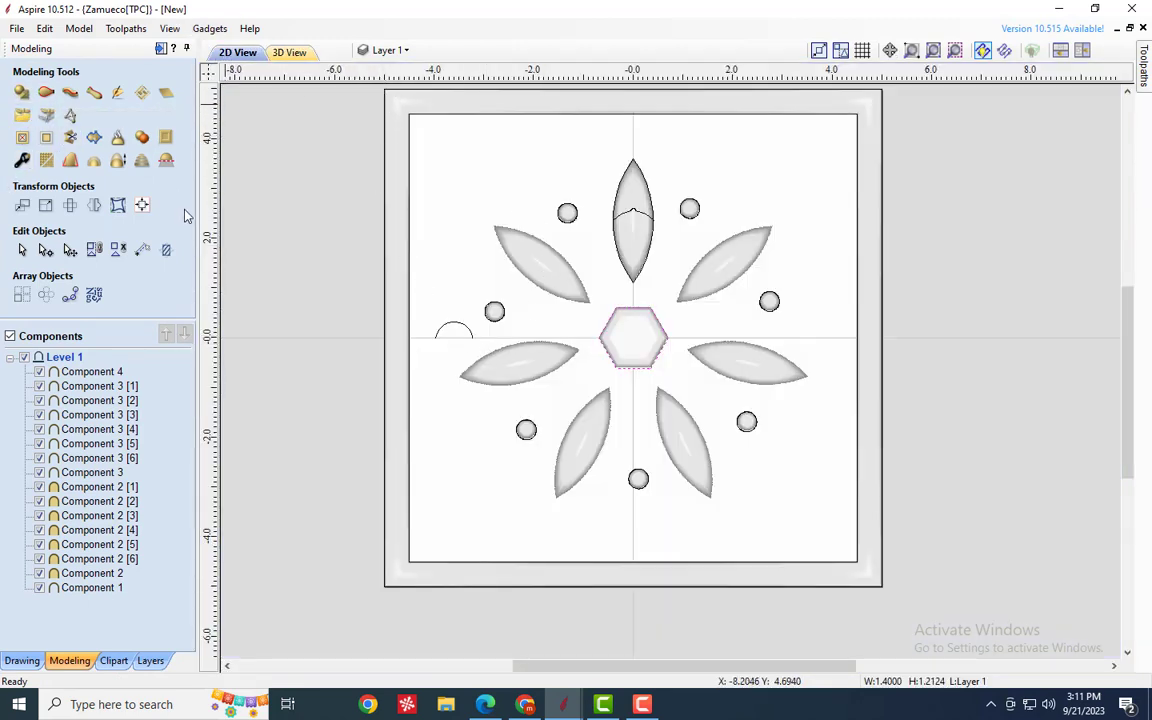
{"action": "left_click", "coordinate": [387, 122]}
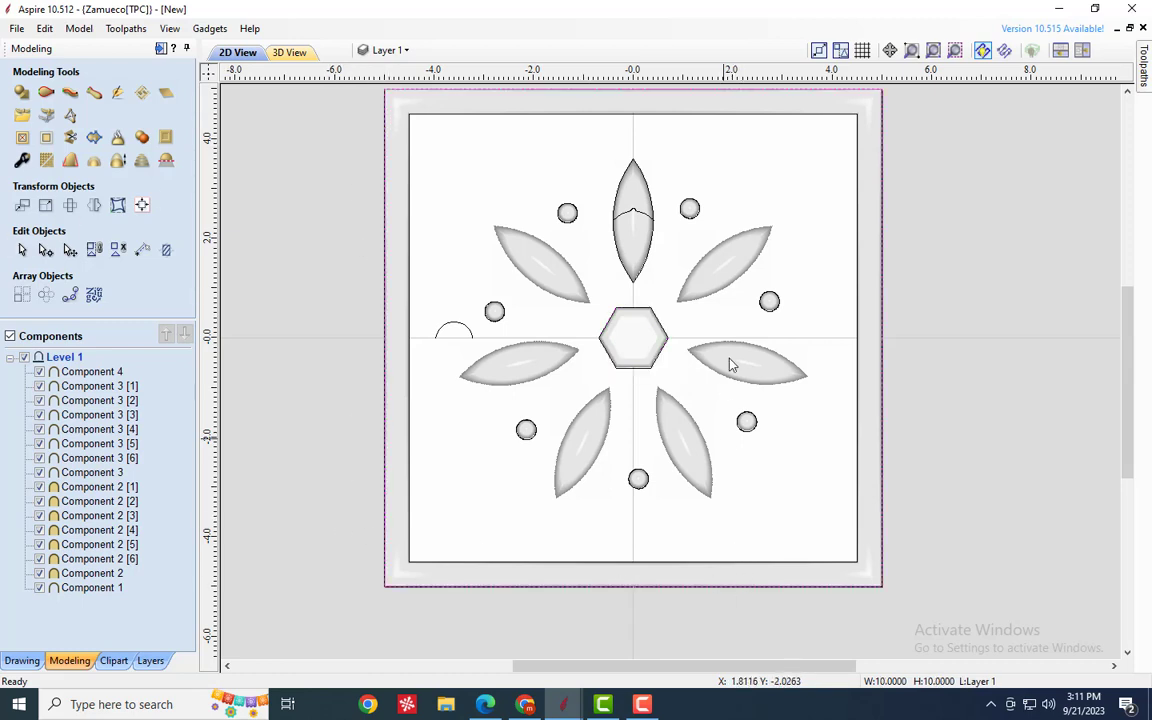
{"action": "left_click", "coordinate": [22, 93]}
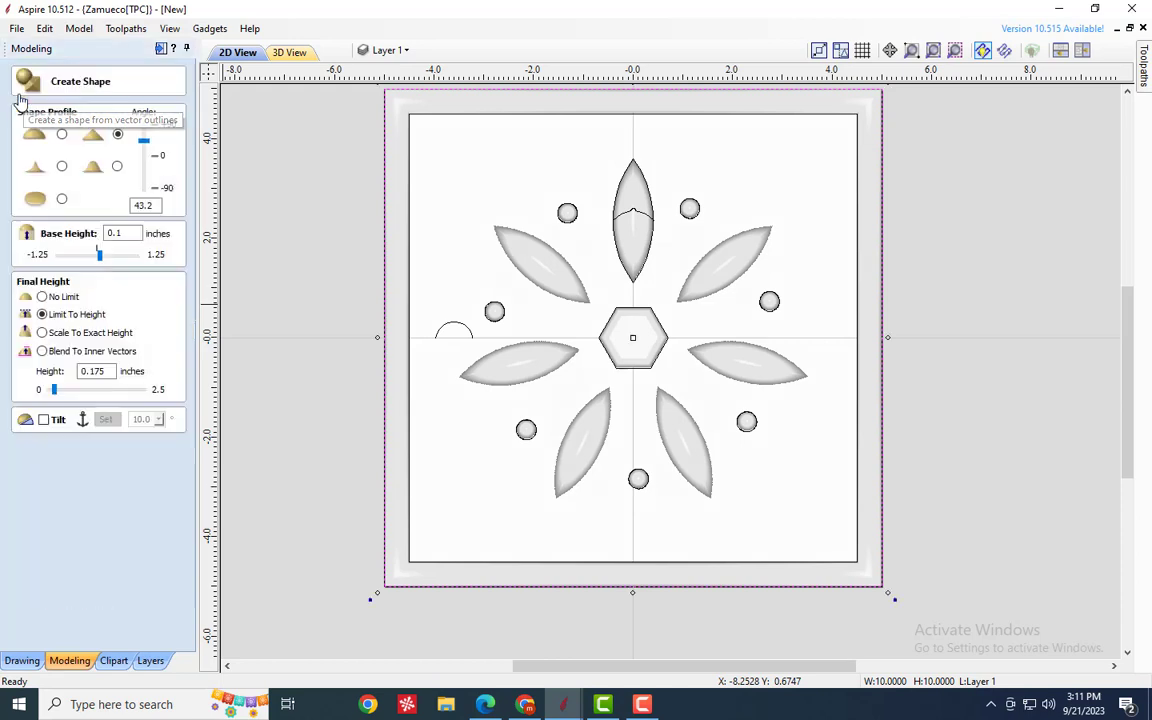
{"action": "left_click", "coordinate": [62, 200]}
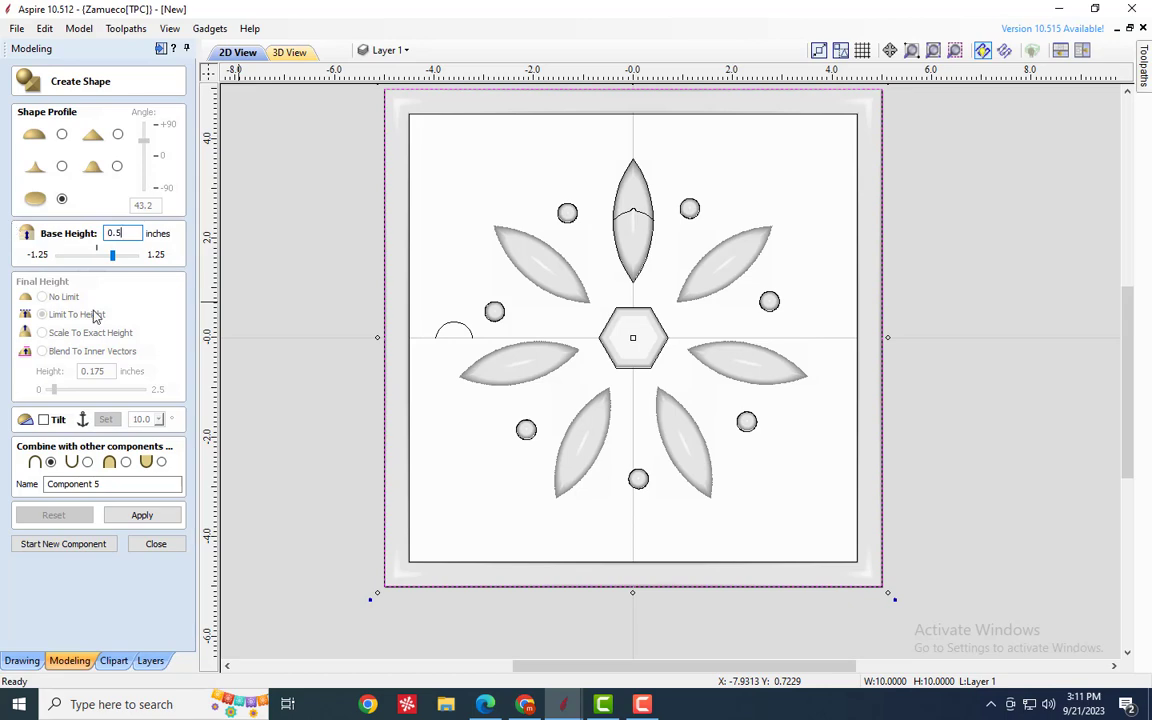
{"action": "left_click", "coordinate": [142, 515]}
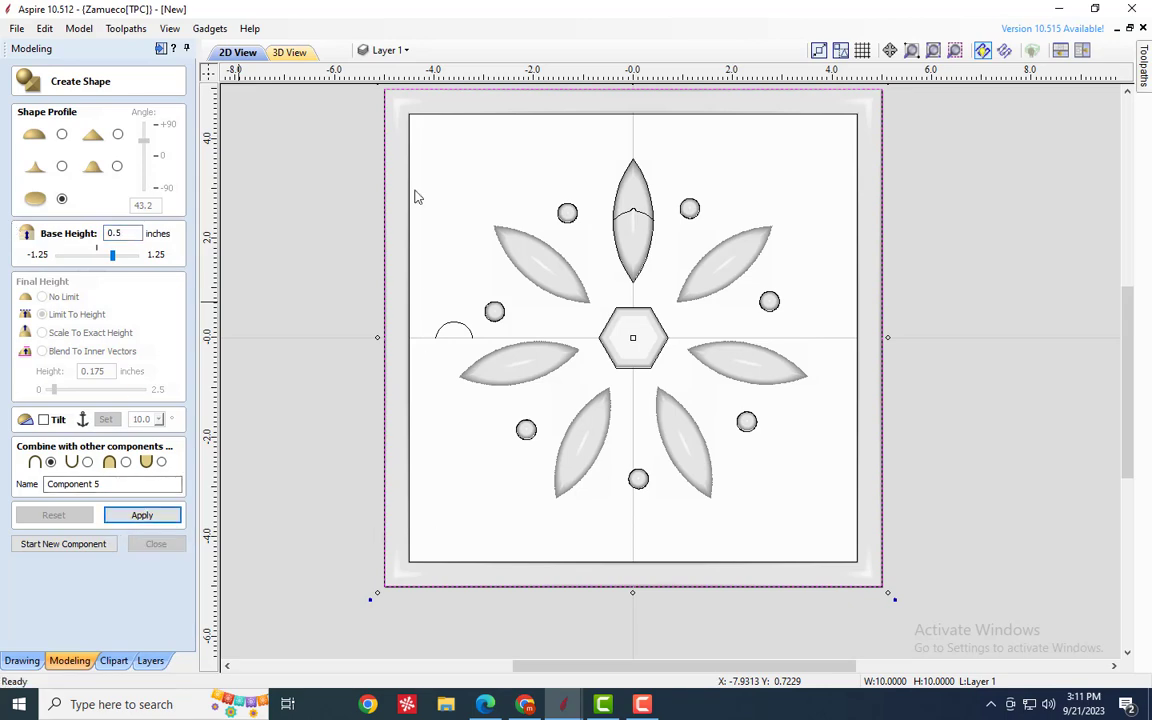
{"action": "left_click", "coordinate": [284, 52]}
{"action": "left_click_drag", "start_coordinate": [492, 425], "coordinate": [690, 310]}
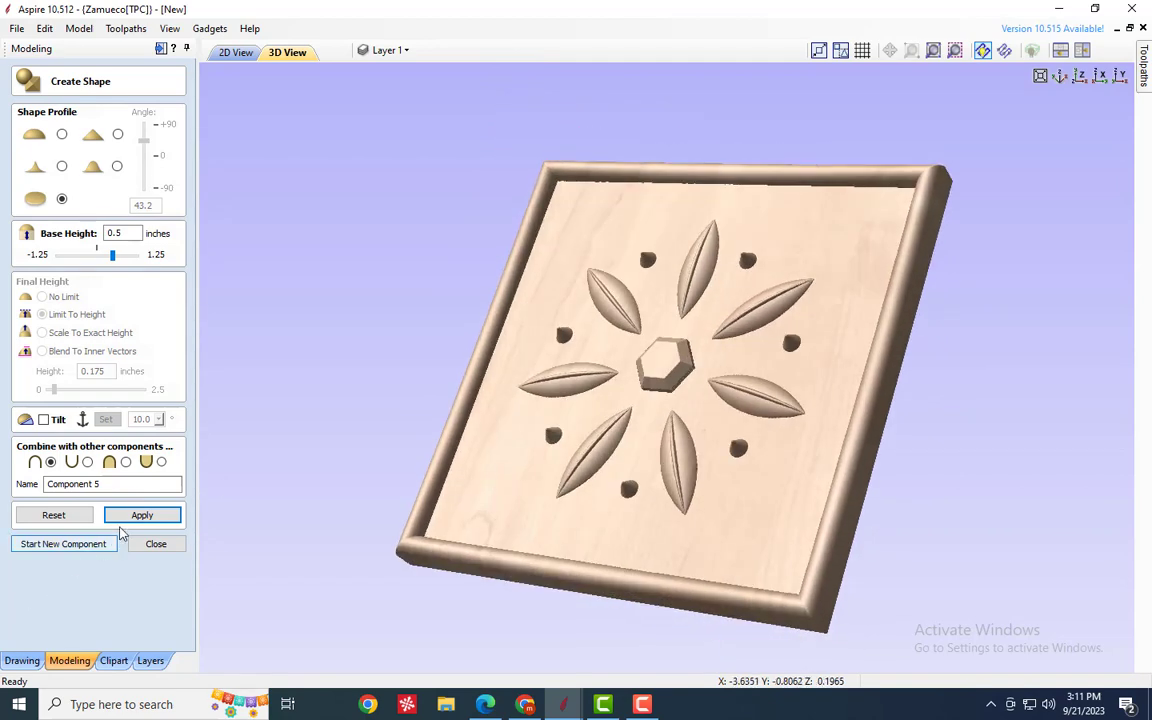
{"action": "left_click", "coordinate": [166, 548]}
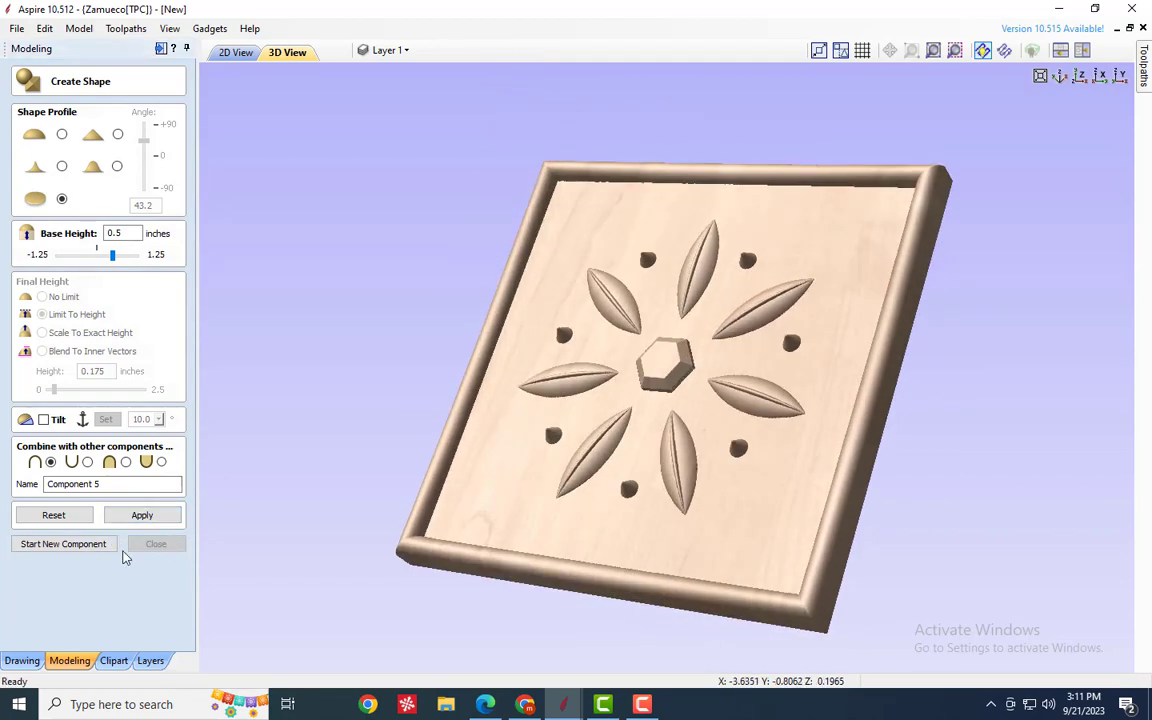
{"action": "left_click", "coordinate": [158, 548]}
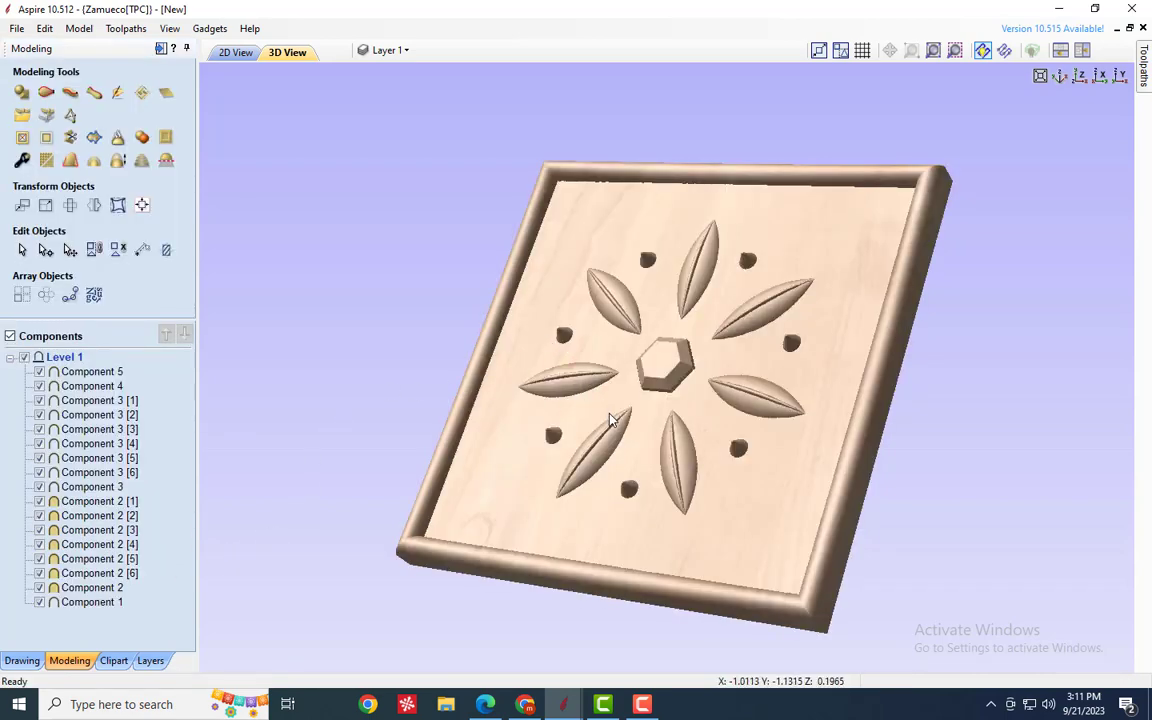
- Start smoothing the whole model with transparency preserved, raising the smoothing amount to about two-thirds of its range
{"action": "left_click_drag", "start_coordinate": [612, 420], "coordinate": [609, 257]}
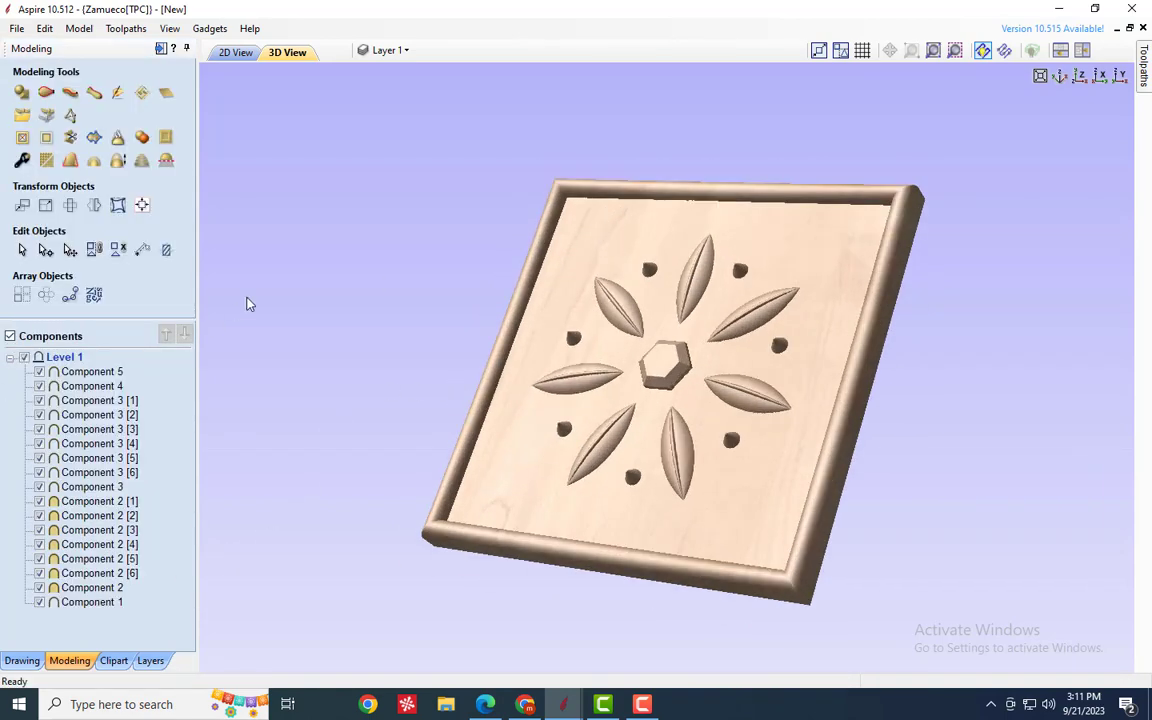
{"action": "left_click", "coordinate": [45, 161]}
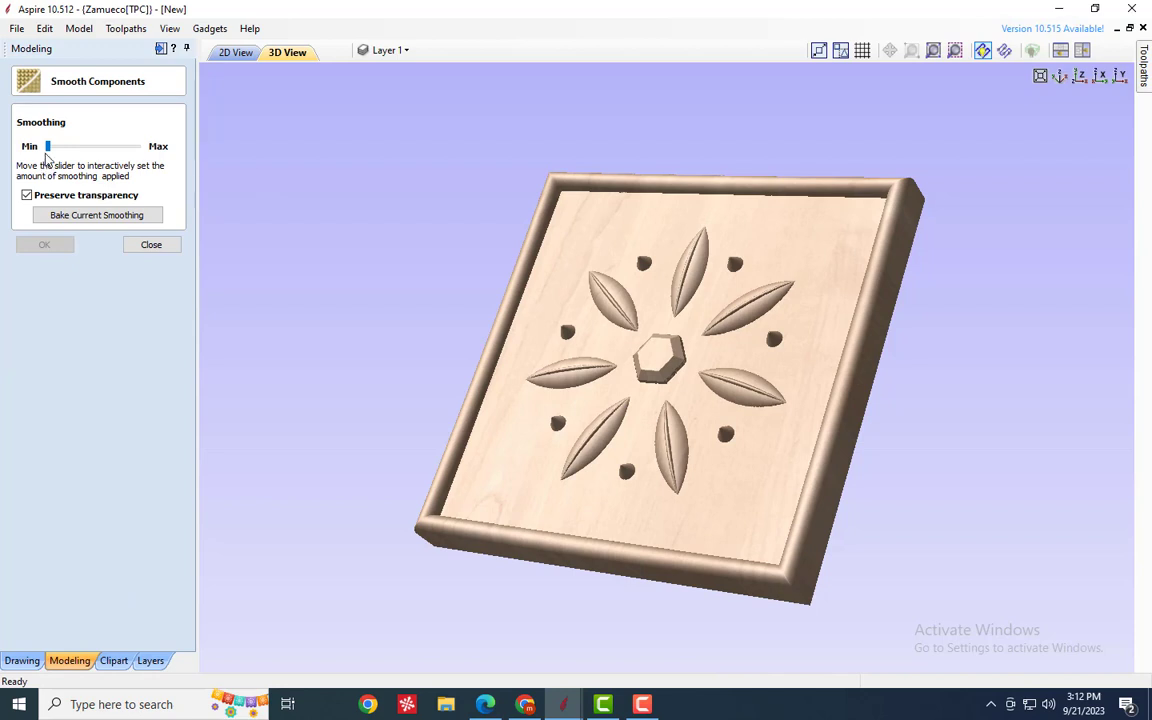
{"action": "left_click", "coordinate": [59, 147]}
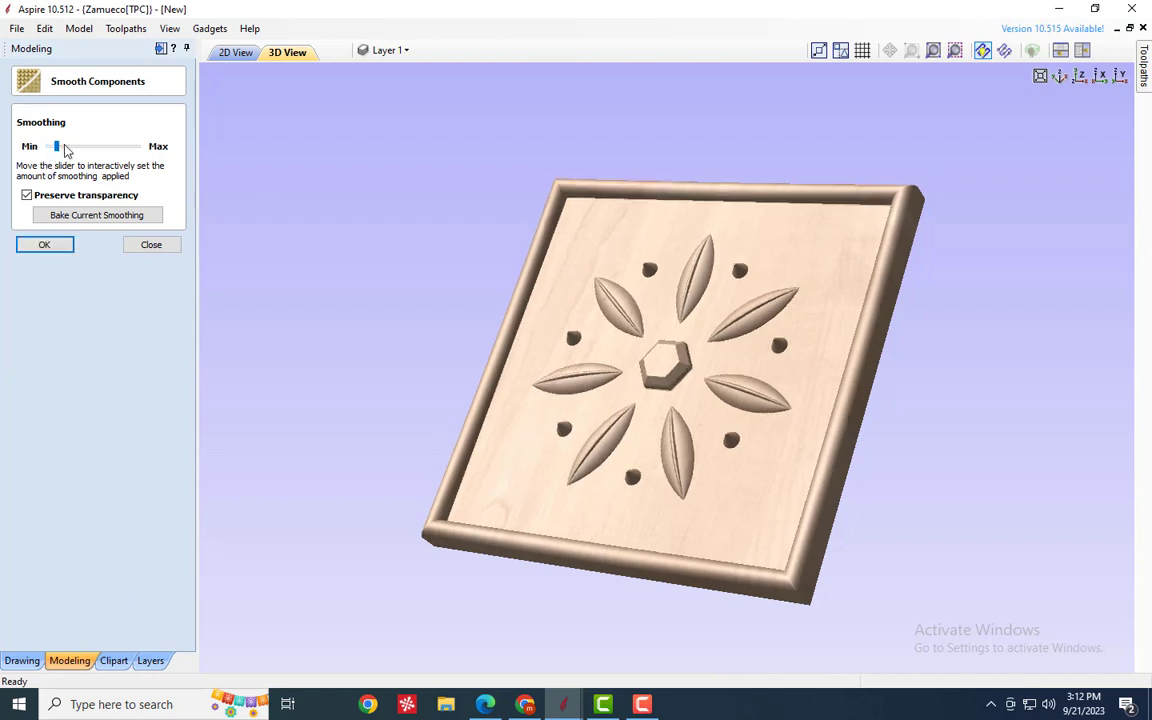
{"action": "left_click_drag", "start_coordinate": [66, 150], "coordinate": [73, 150]}
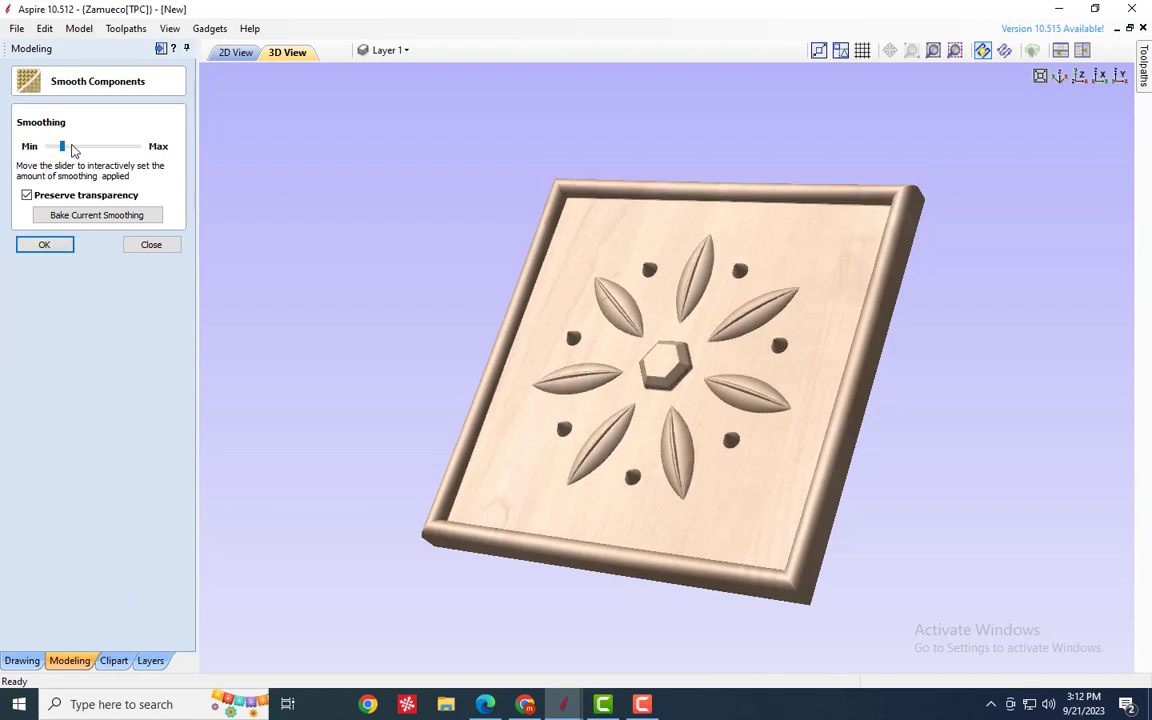
{"action": "scroll", "coordinate": [656, 368], "scroll_direction": "up", "scroll_amount": 5}
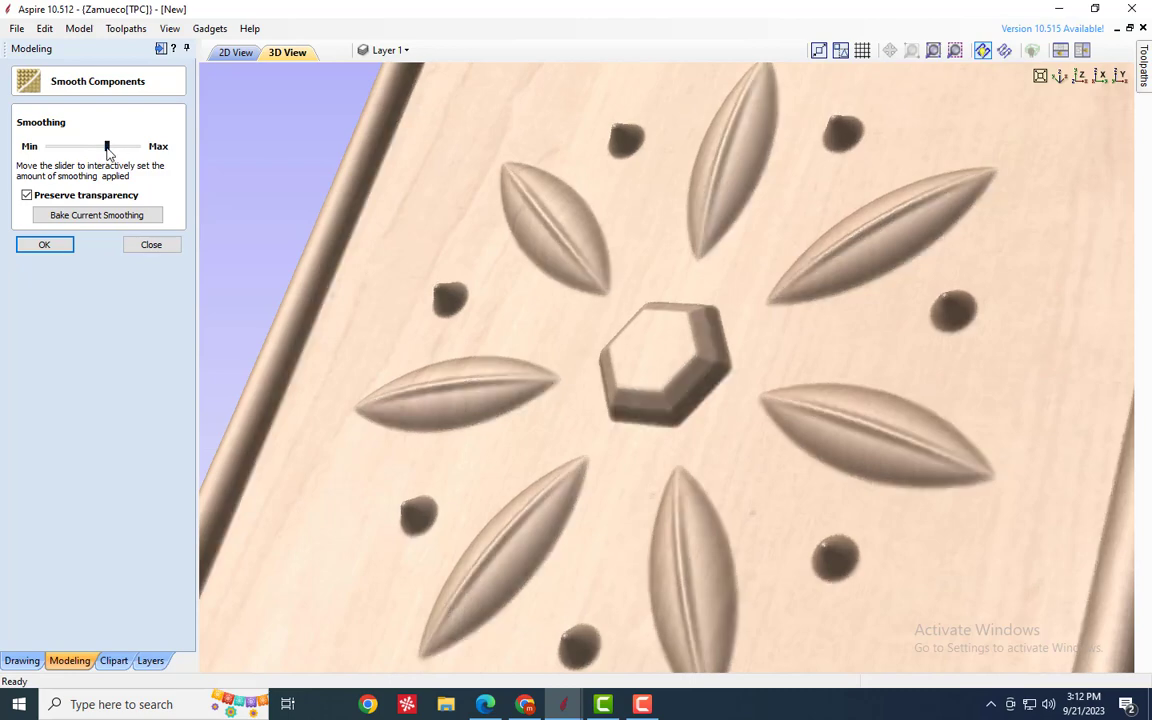
{"action": "scroll", "coordinate": [612, 378], "scroll_direction": "down", "scroll_amount": 5}
{"action": "left_click_drag", "start_coordinate": [703, 437], "coordinate": [717, 465]}
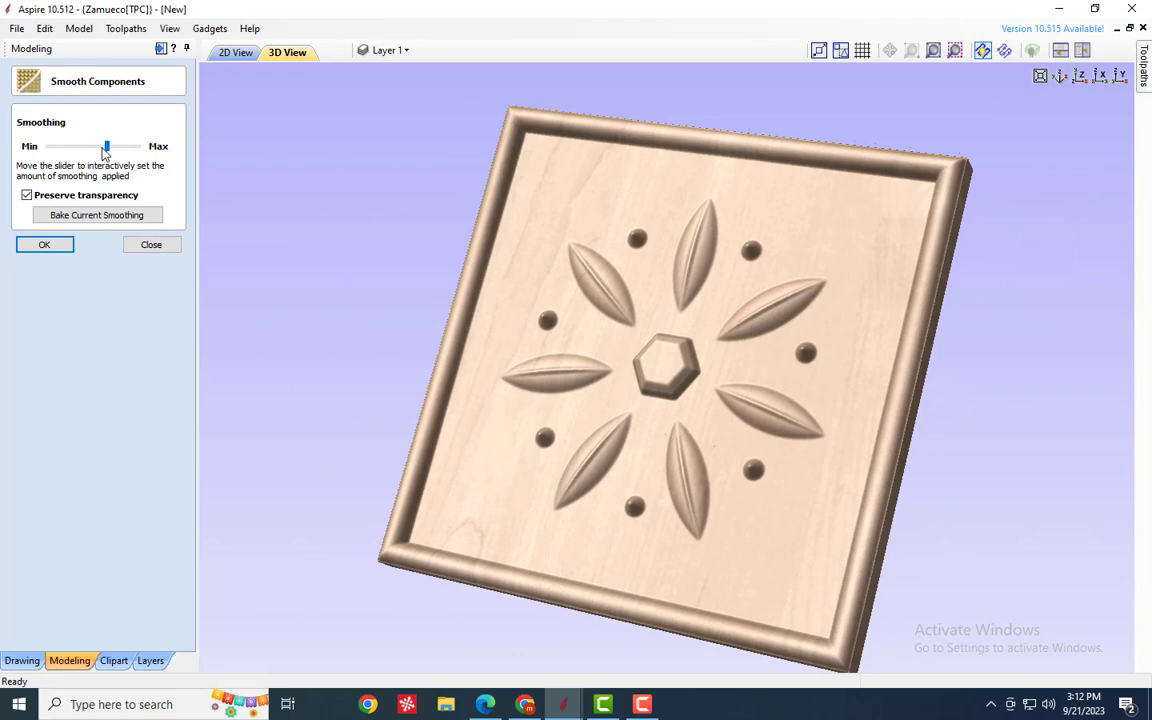
- Reduce the model's smoothing to 60%, check the petals and cones in 3D, and apply the smoothing
{"action": "left_click_drag", "start_coordinate": [104, 151], "coordinate": [99, 151]}
{"action": "left_click_drag", "start_coordinate": [420, 320], "coordinate": [469, 392]}
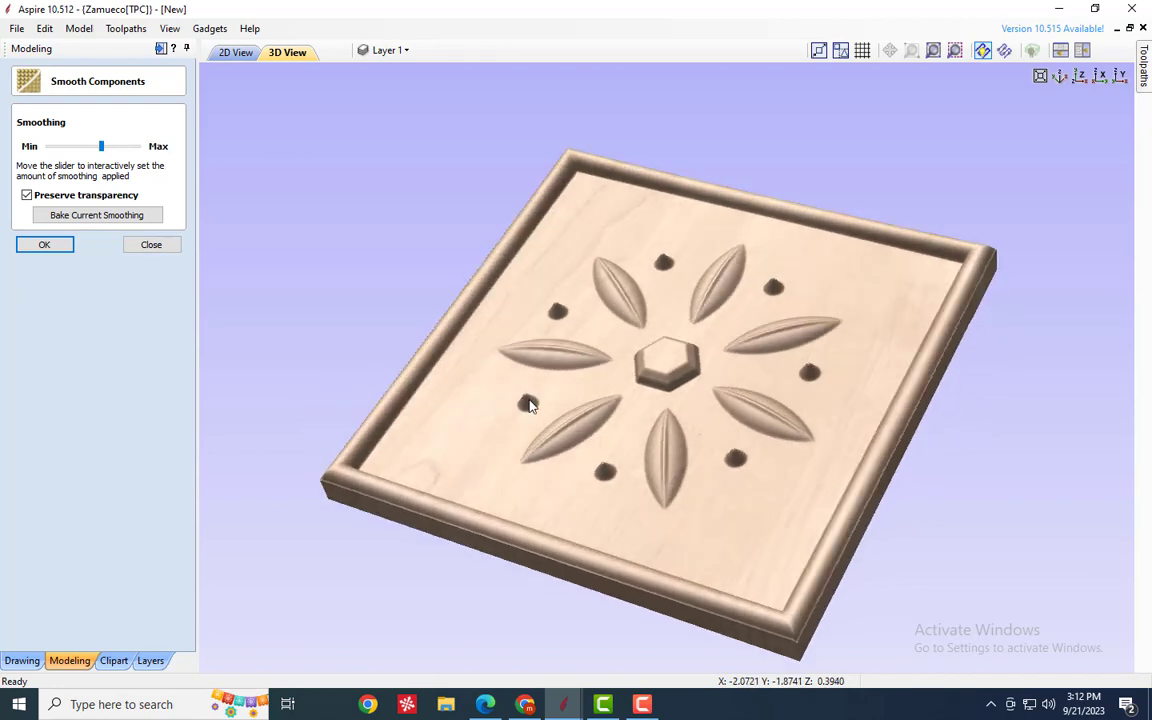
{"action": "scroll", "coordinate": [529, 404], "scroll_direction": "up", "scroll_amount": 3}
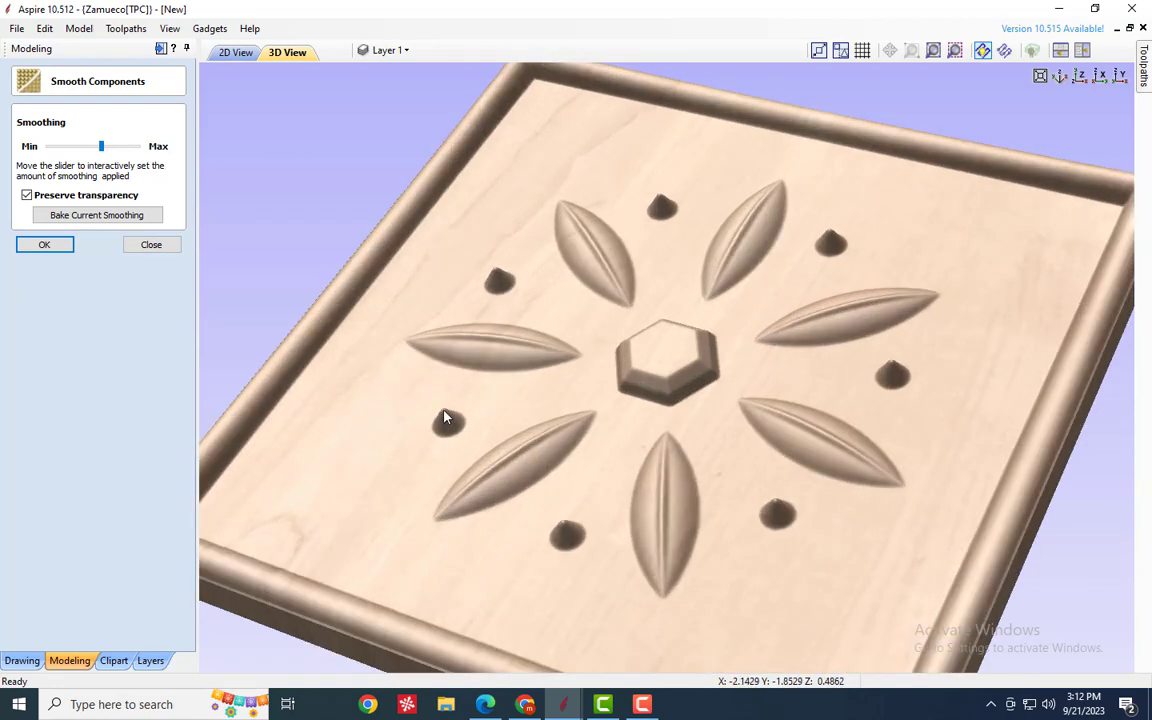
{"action": "scroll", "coordinate": [460, 410], "scroll_direction": "down", "scroll_amount": 3}
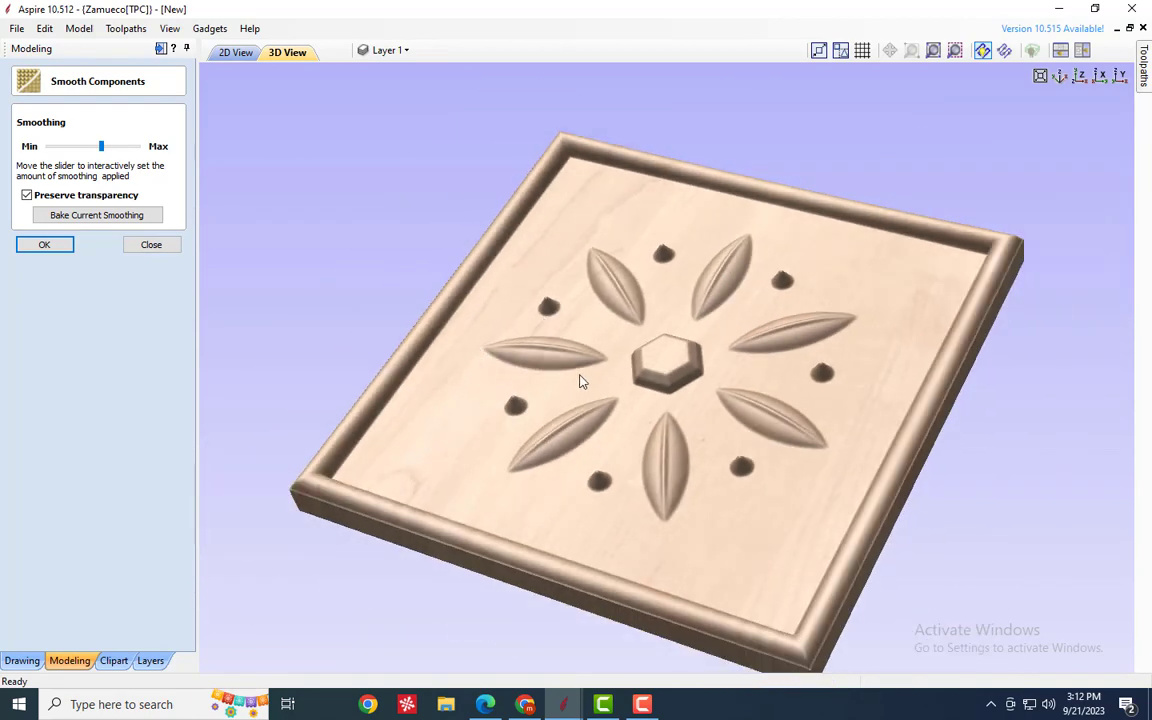
{"action": "left_click_drag", "start_coordinate": [612, 395], "coordinate": [585, 450]}
{"action": "left_click", "coordinate": [58, 248]}
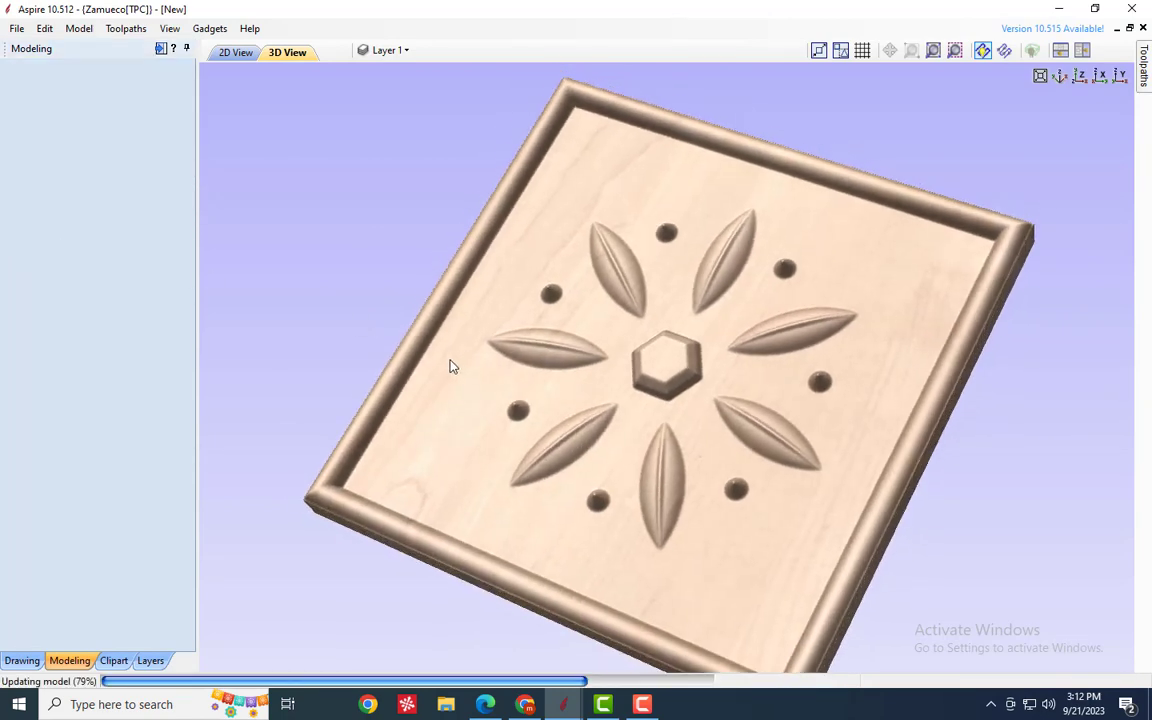
{"action": "scroll", "coordinate": [496, 298], "scroll_direction": "down", "scroll_amount": 3}
{"action": "left_click_drag", "start_coordinate": [525, 345], "coordinate": [566, 430]}
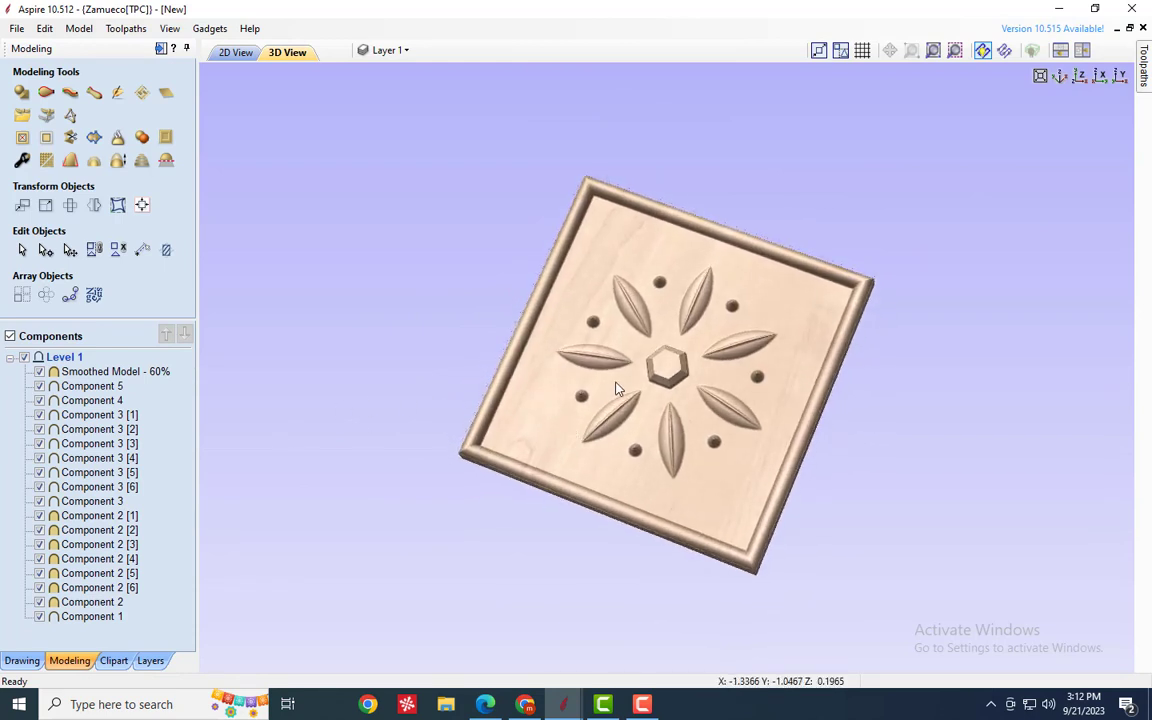
{"action": "left_click_drag", "start_coordinate": [617, 390], "coordinate": [636, 300]}
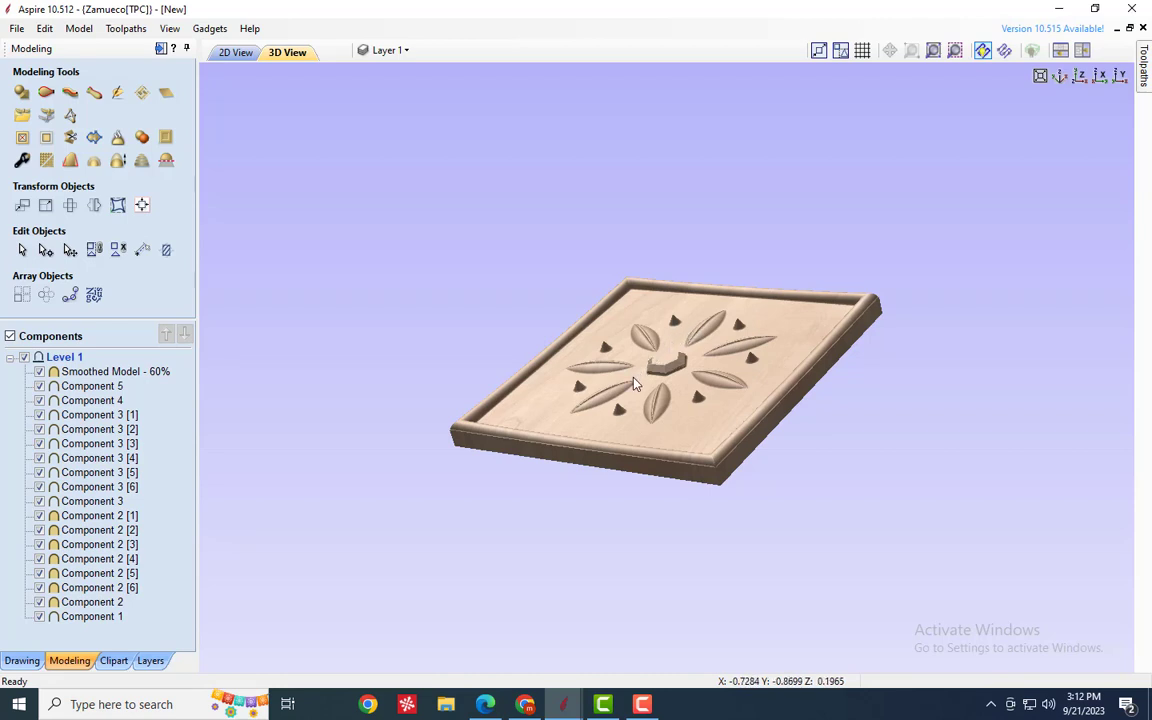
{"action": "left_click", "coordinate": [642, 704]}
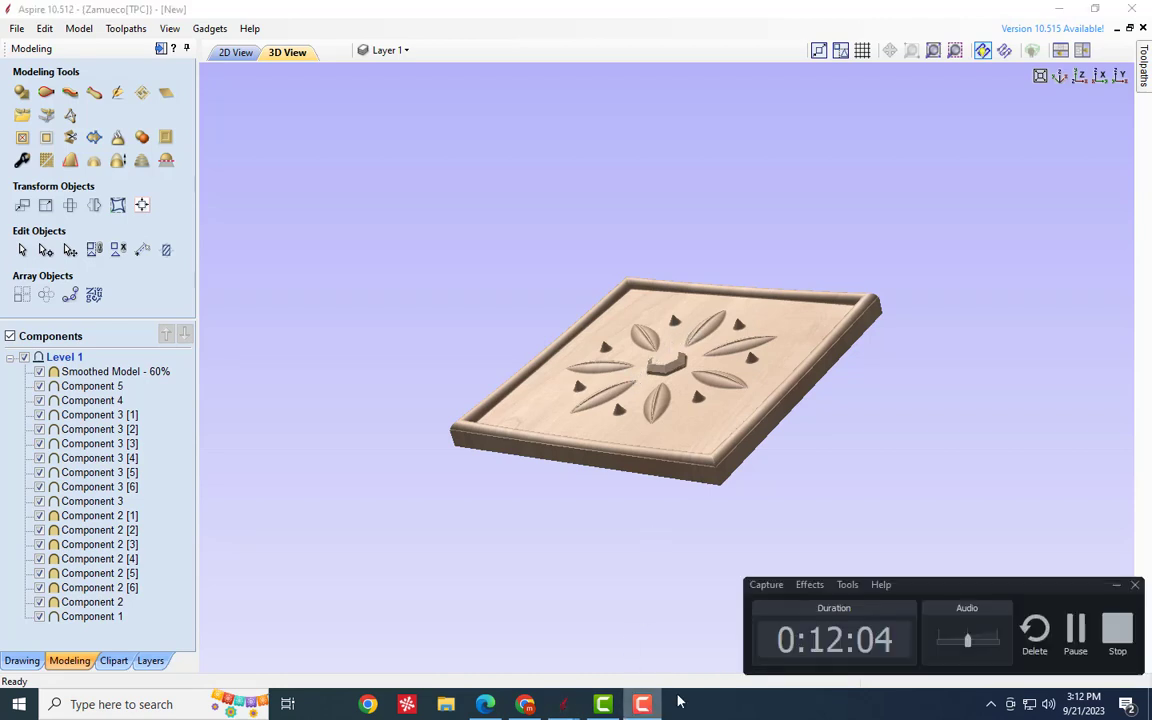